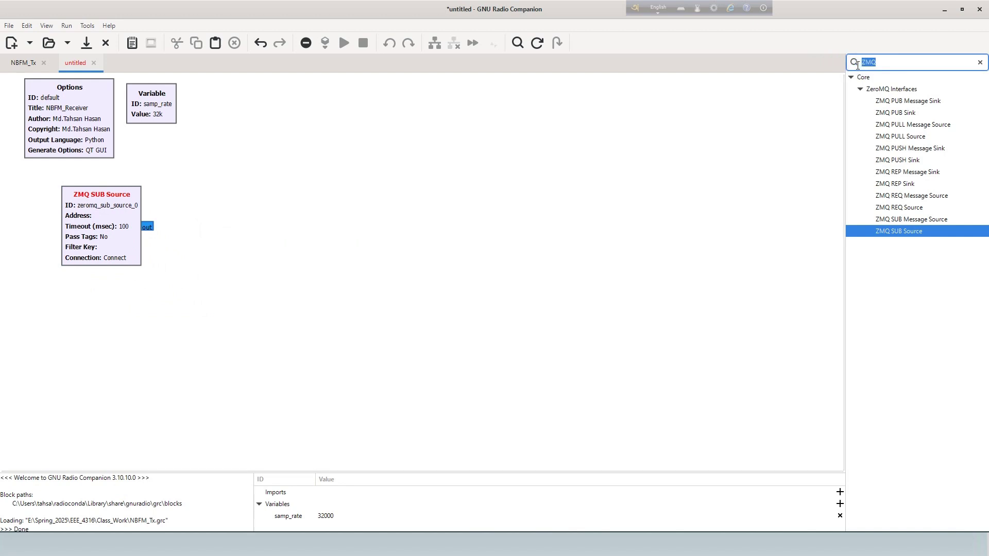
- Add an FFT Filter block after the ZMQ SUB Source and a Simple Squelch block after the filter
{"action": "type", "text": "FFT"}
{"action": "left_click_drag", "start_coordinate": [887, 196], "coordinate": [217, 238]}
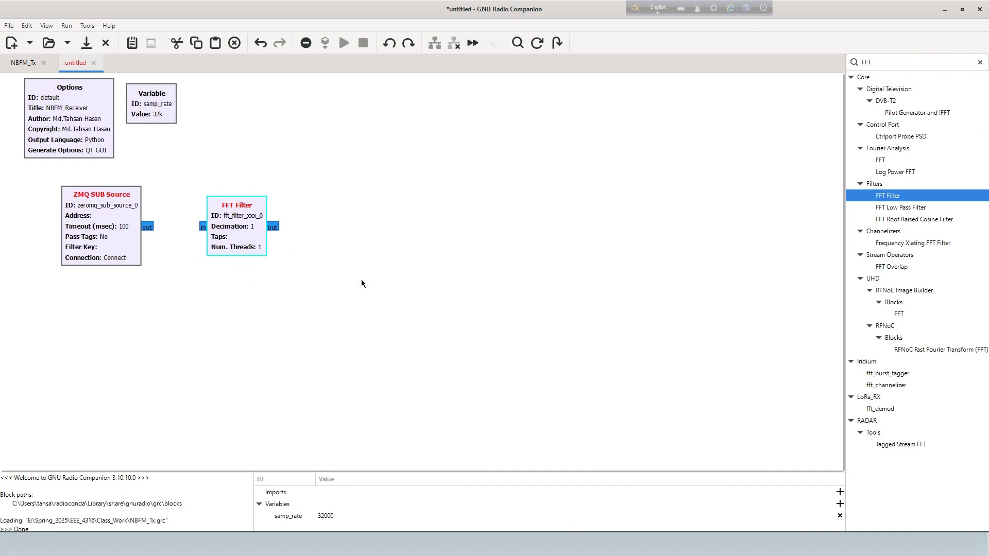
{"action": "left_click", "coordinate": [855, 62]}
{"action": "type", "text": "simpl"}
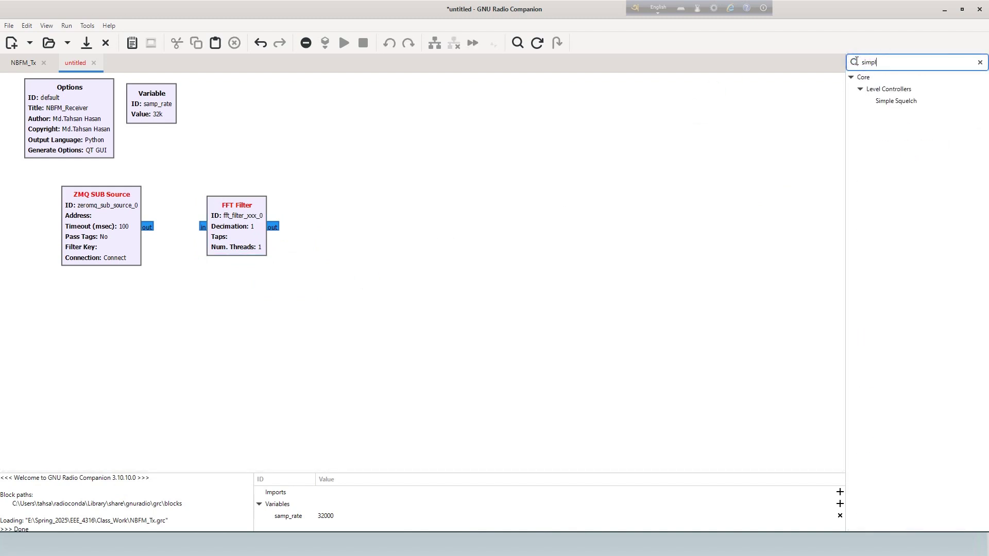
{"action": "left_click_drag", "start_coordinate": [903, 104], "coordinate": [361, 227]}
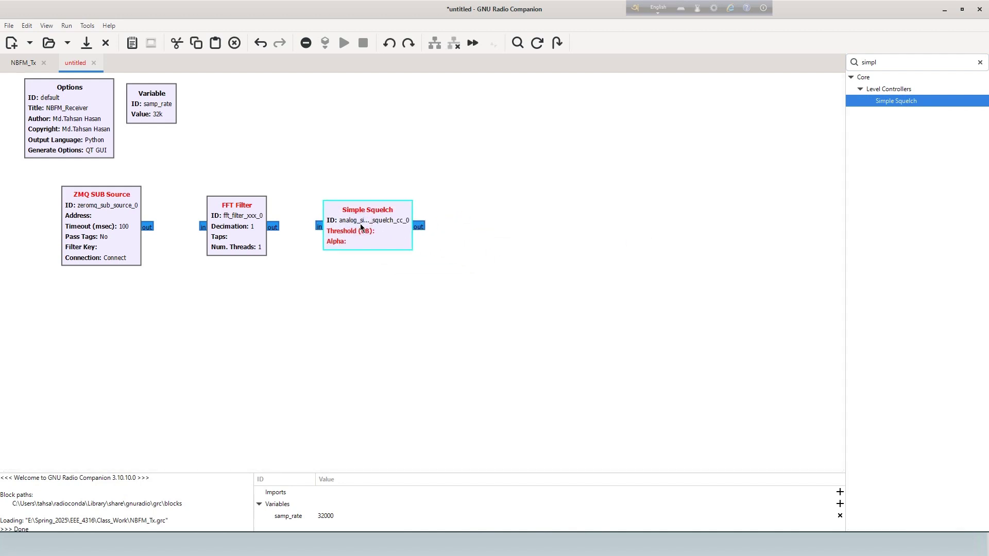
- Find the NBFM Receive block in the block library and place it after the Simple Squelch
{"action": "left_click", "coordinate": [865, 62]}
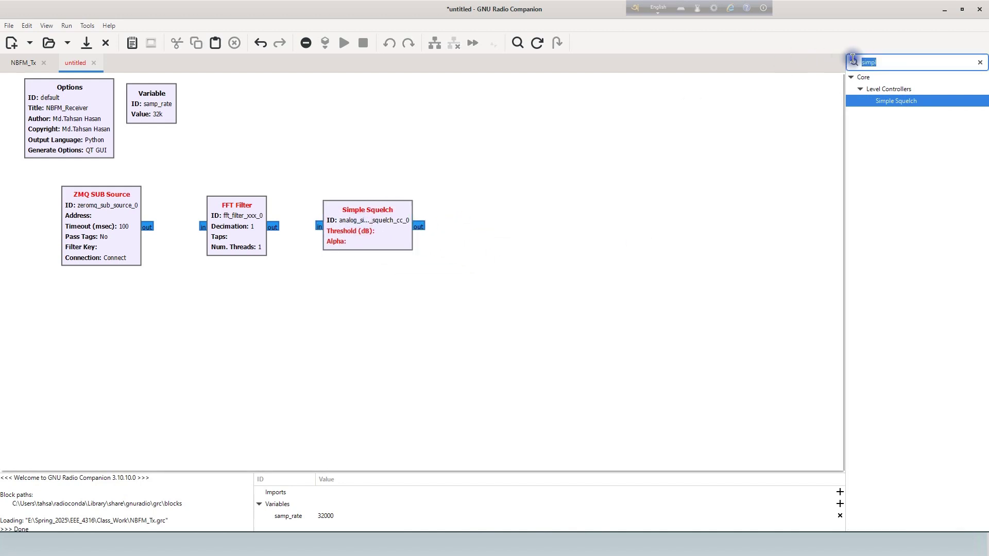
{"action": "key", "text": "ctrl+a"}
{"action": "type", "text": "NM"}
{"action": "key", "text": "BackSpace"}
{"action": "type", "text": "b"}
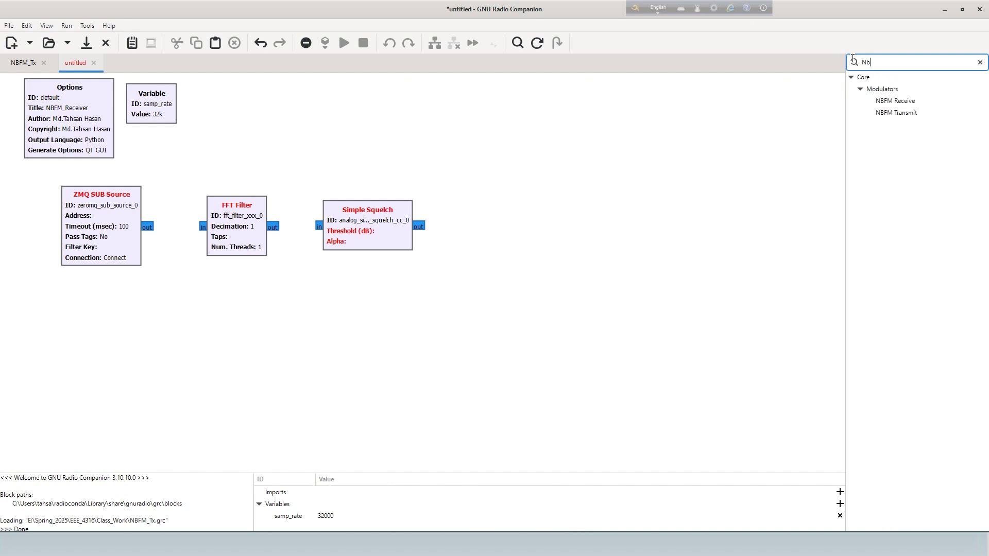
{"action": "left_click_drag", "start_coordinate": [895, 100], "coordinate": [529, 219]}
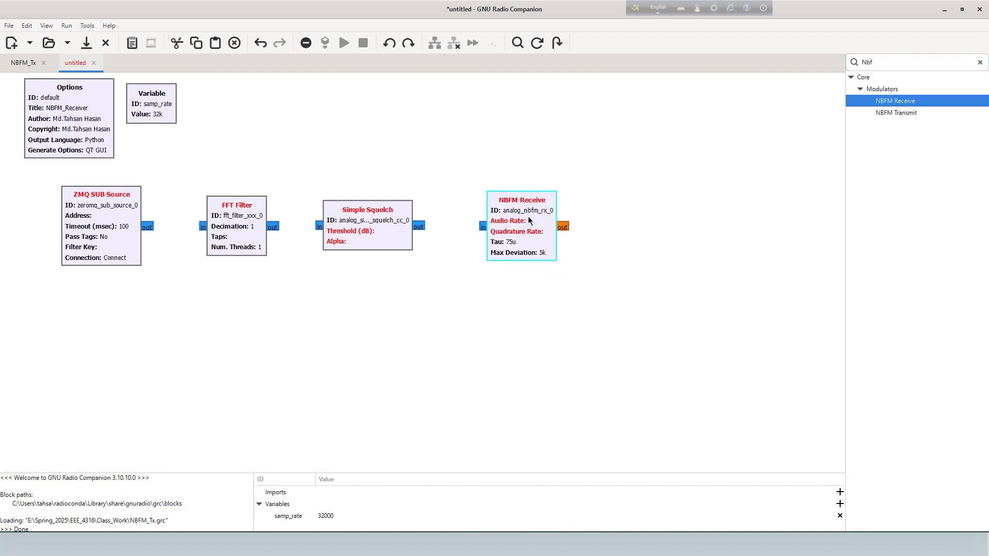
- Find the Multiply Const block in the library and place it below the NBFM Receive block
{"action": "left_click", "coordinate": [865, 61]}
{"action": "key", "text": "ctrl+a"}
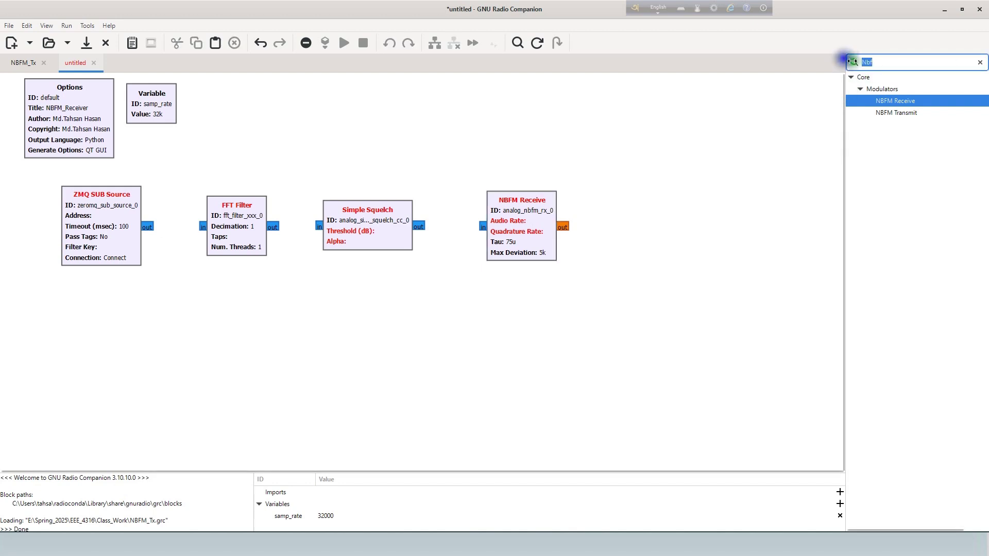
{"action": "type", "text": "mult"}
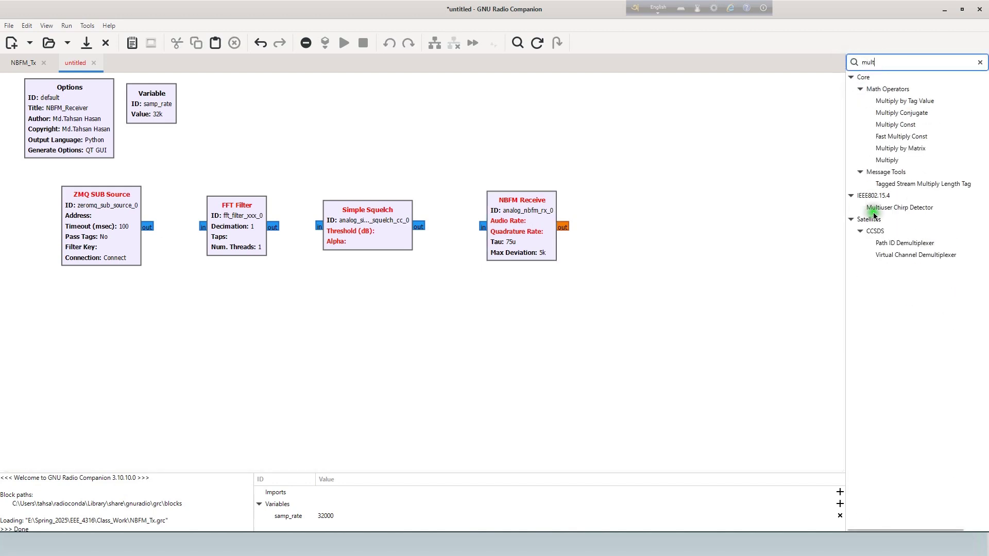
{"action": "left_click", "coordinate": [890, 125]}
{"action": "left_click_drag", "start_coordinate": [890, 125], "coordinate": [601, 301]}
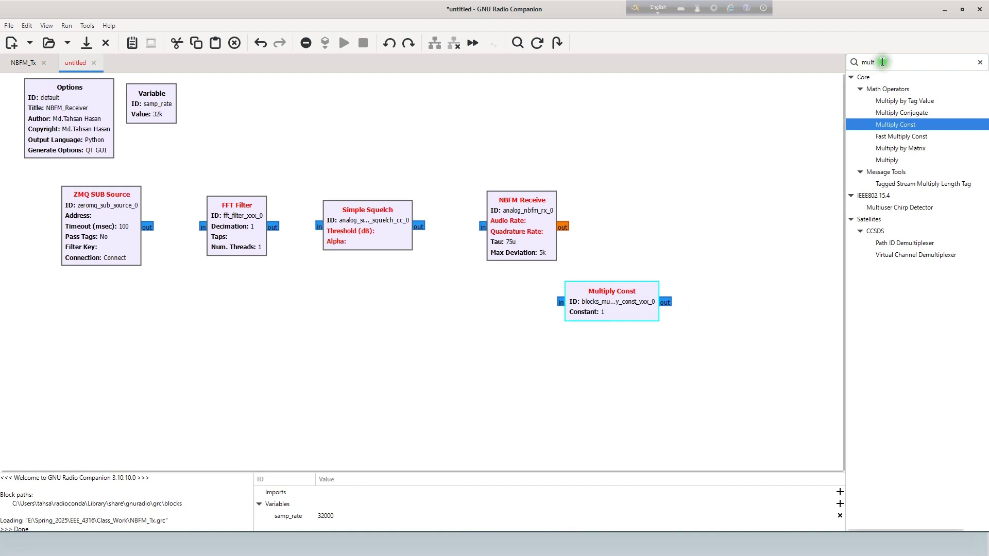
- Add an Audio Sink block beside Multiply Const and line the two blocks up
{"action": "left_click", "coordinate": [852, 59]}
{"action": "type", "text": "audio"}
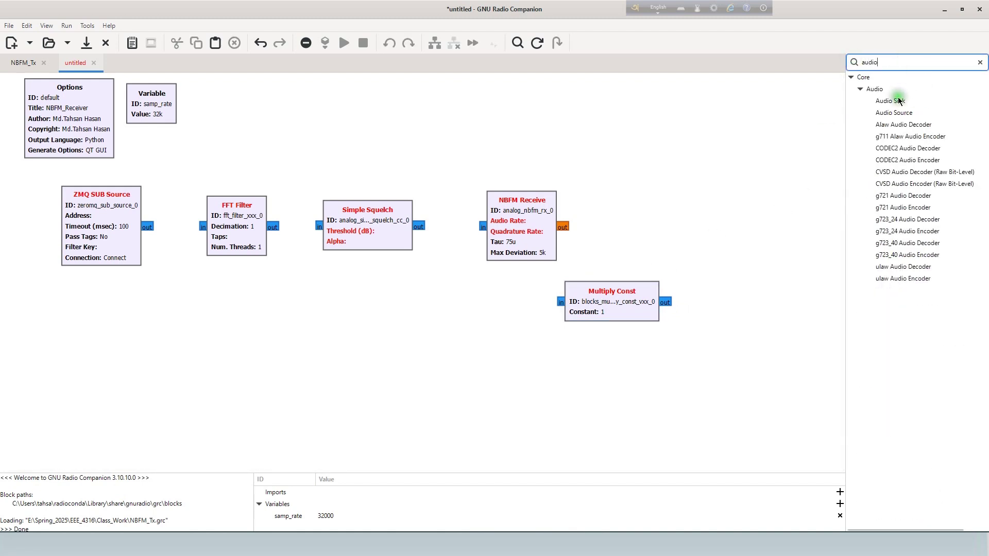
{"action": "left_click_drag", "start_coordinate": [890, 100], "coordinate": [726, 306]}
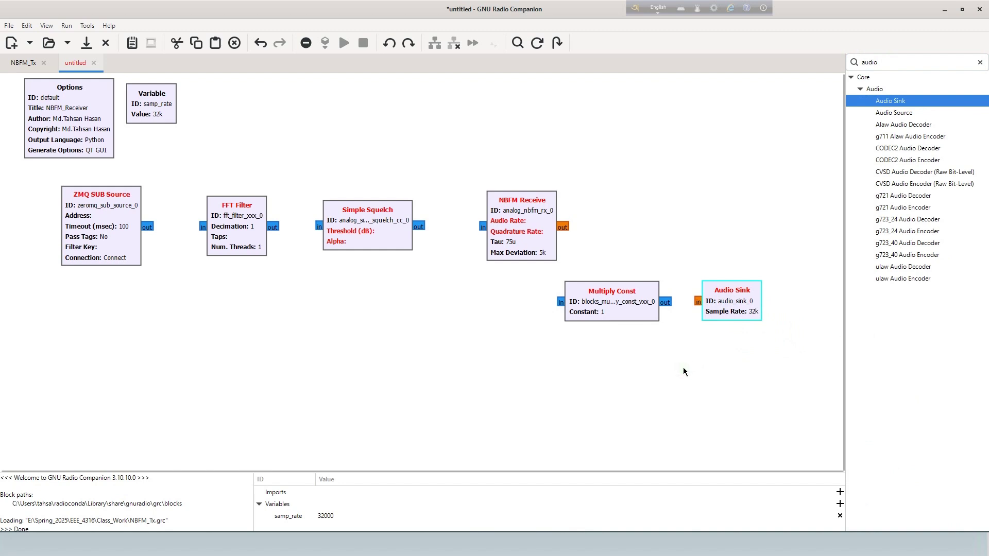
{"action": "left_click", "coordinate": [625, 313]}
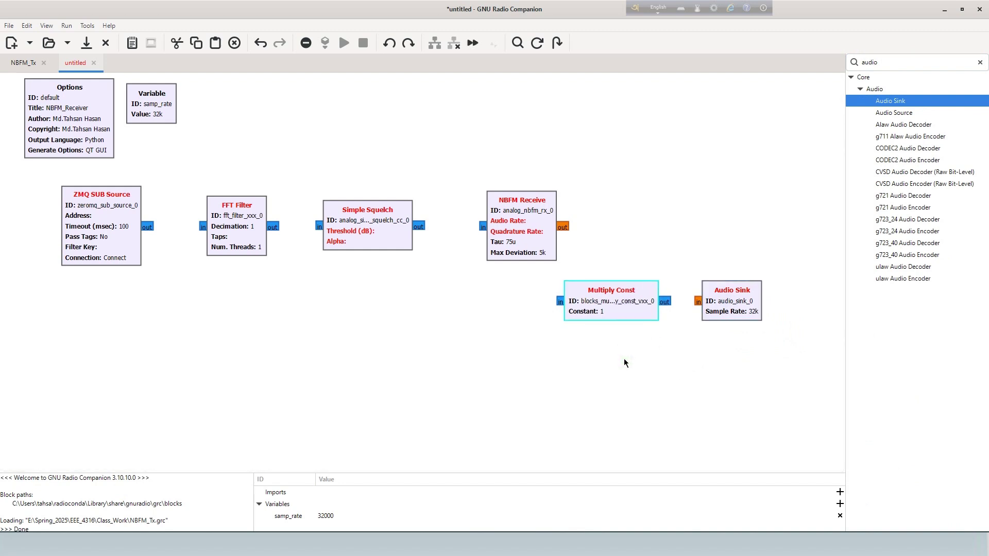
- Search the library for QT blocks and place a QT GUI Waterfall Sink below the FFT Filter
{"action": "left_click", "coordinate": [864, 58]}
{"action": "type", "text": "uT"}
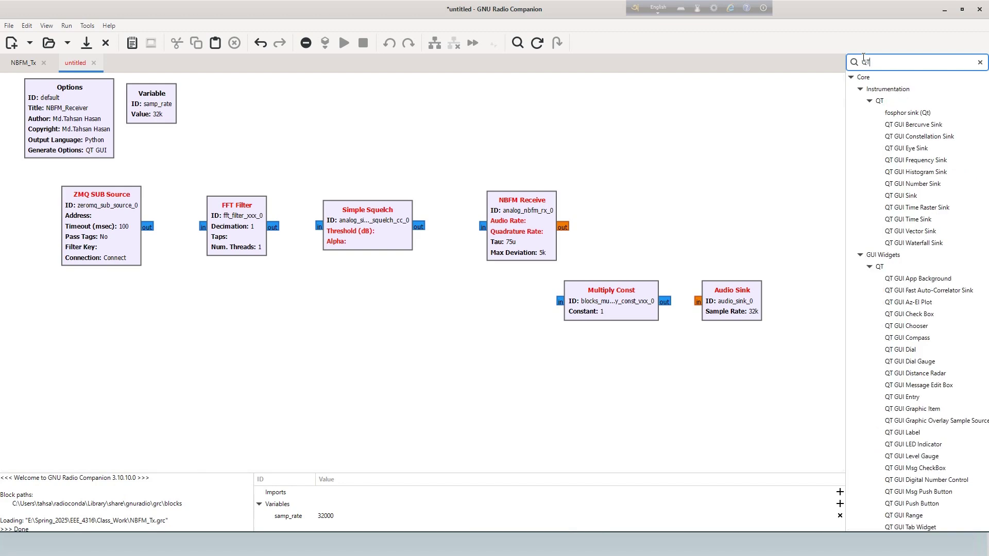
{"action": "scroll", "coordinate": [920, 339], "scroll_direction": "down", "scroll_amount": 5}
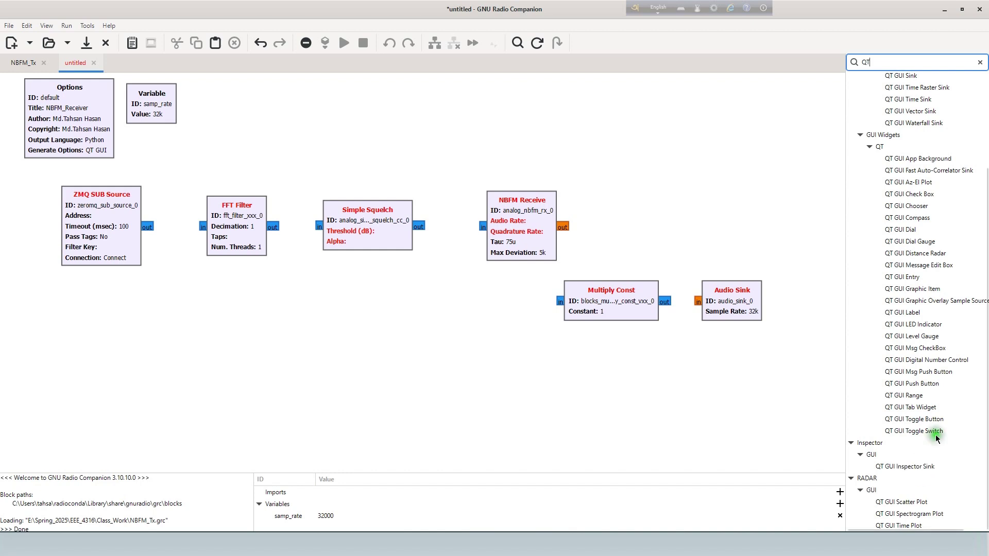
{"action": "scroll", "coordinate": [948, 256], "scroll_direction": "up", "scroll_amount": 5}
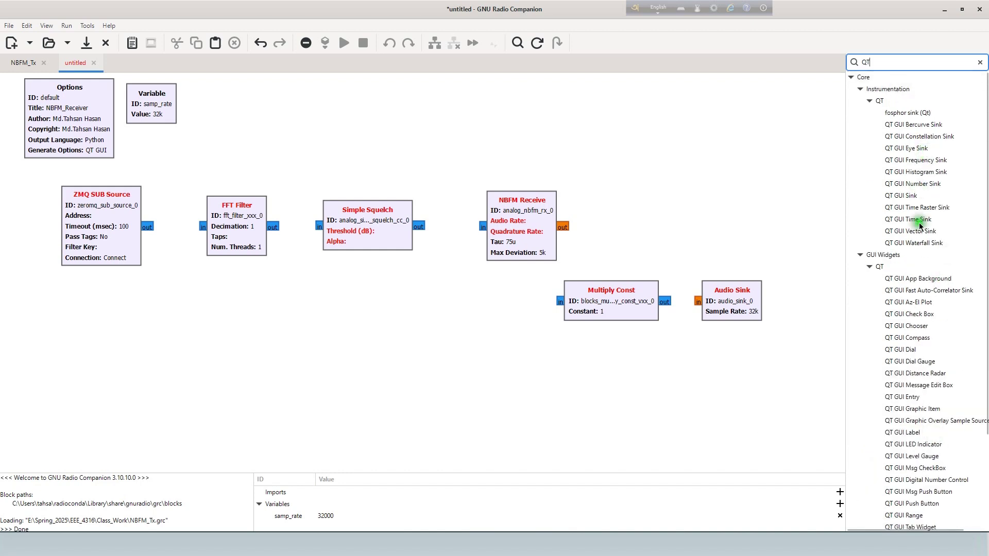
{"action": "left_click_drag", "start_coordinate": [917, 243], "coordinate": [208, 340]}
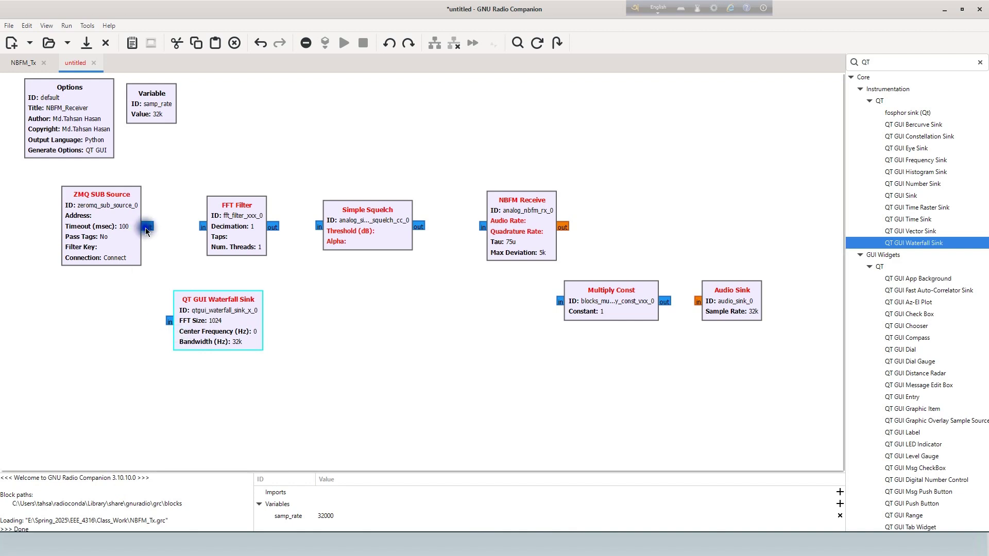
- Wire the ZMQ SUB Source to the Waterfall Sink and FFT Filter, continuing from the filter through Simple Squelch to NBFM Receive
{"action": "left_click_drag", "start_coordinate": [147, 227], "coordinate": [170, 320]}
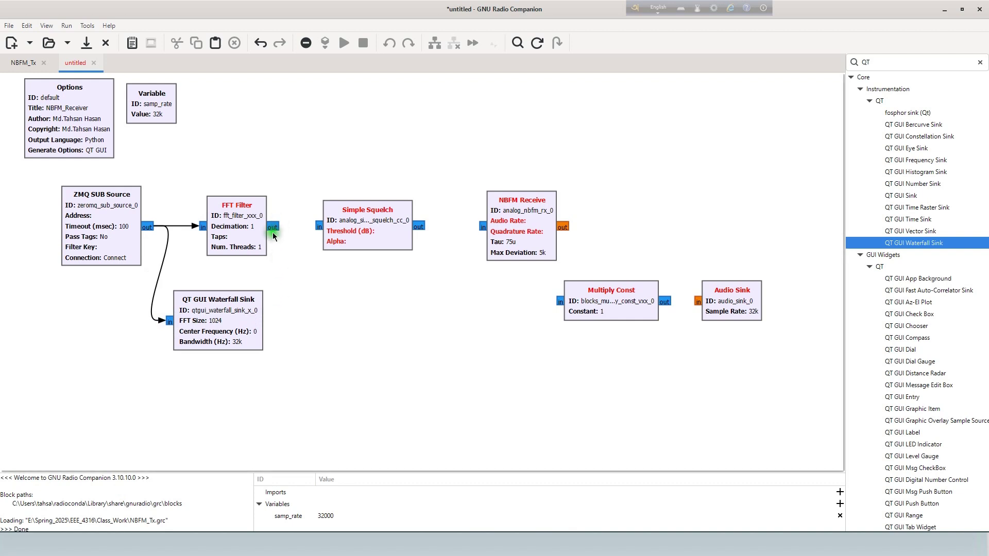
{"action": "left_click_drag", "start_coordinate": [272, 227], "coordinate": [318, 227]}
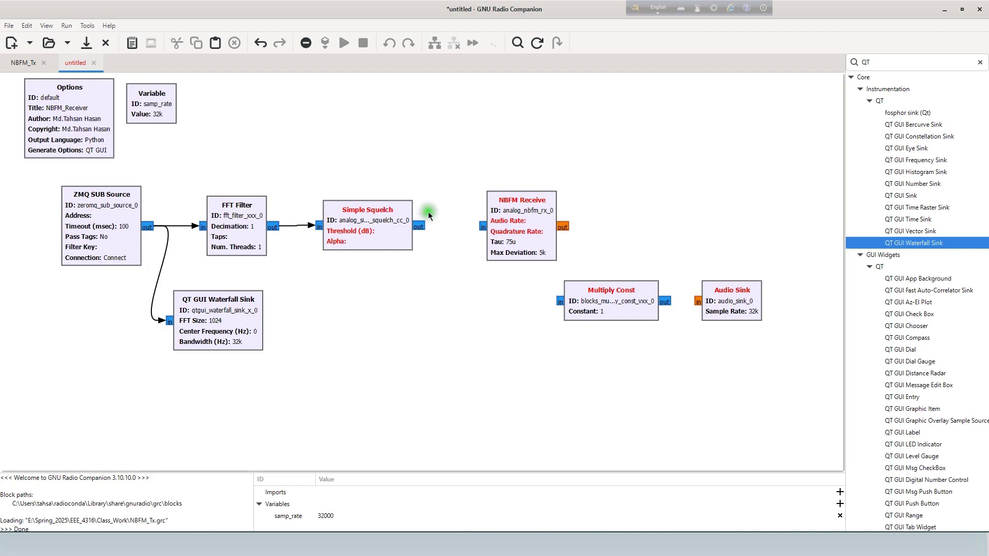
{"action": "left_click_drag", "start_coordinate": [418, 226], "coordinate": [485, 228]}
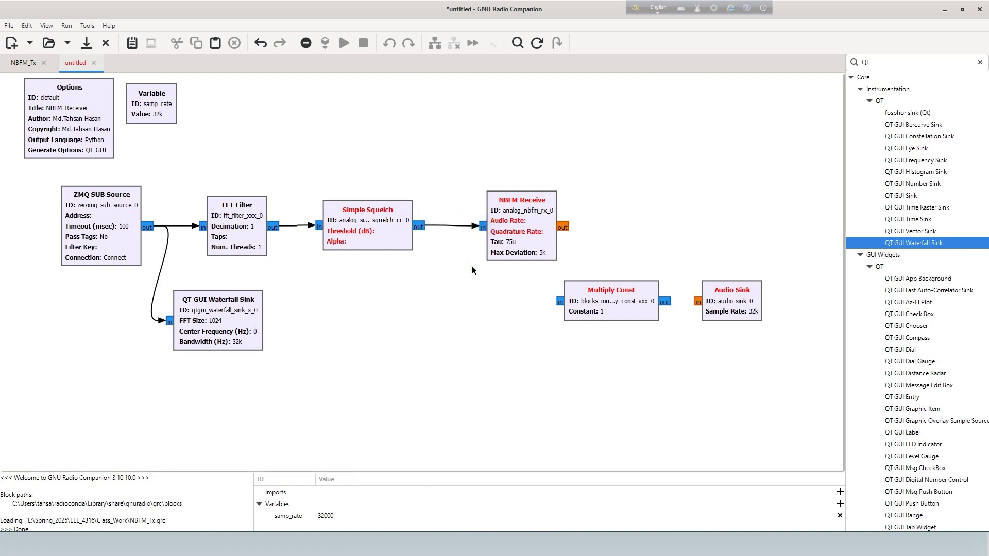
- Set the IO type of the Multiply Const block to float
{"action": "double_click", "coordinate": [587, 296]}
{"action": "left_click", "coordinate": [461, 217]}
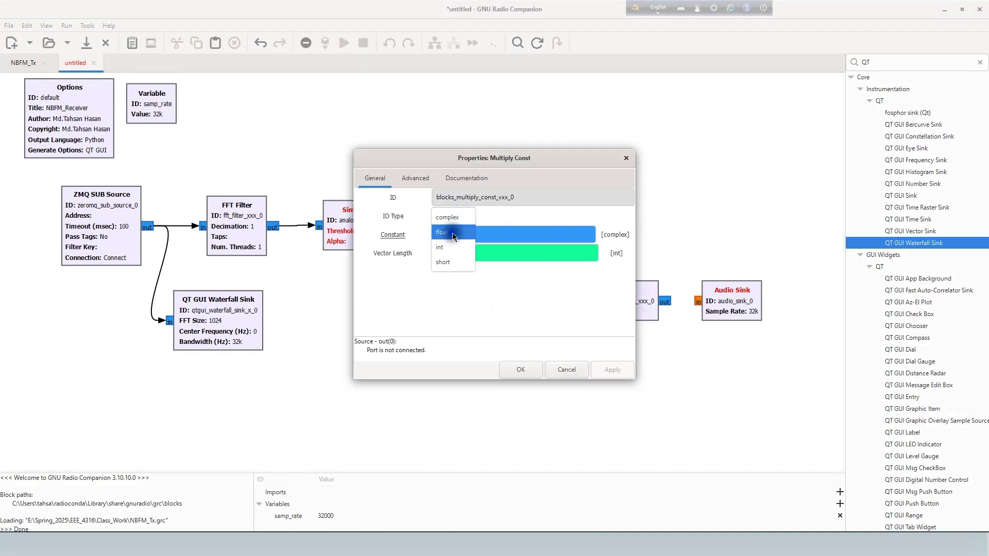
{"action": "left_click", "coordinate": [452, 229]}
{"action": "left_click", "coordinate": [527, 377]}
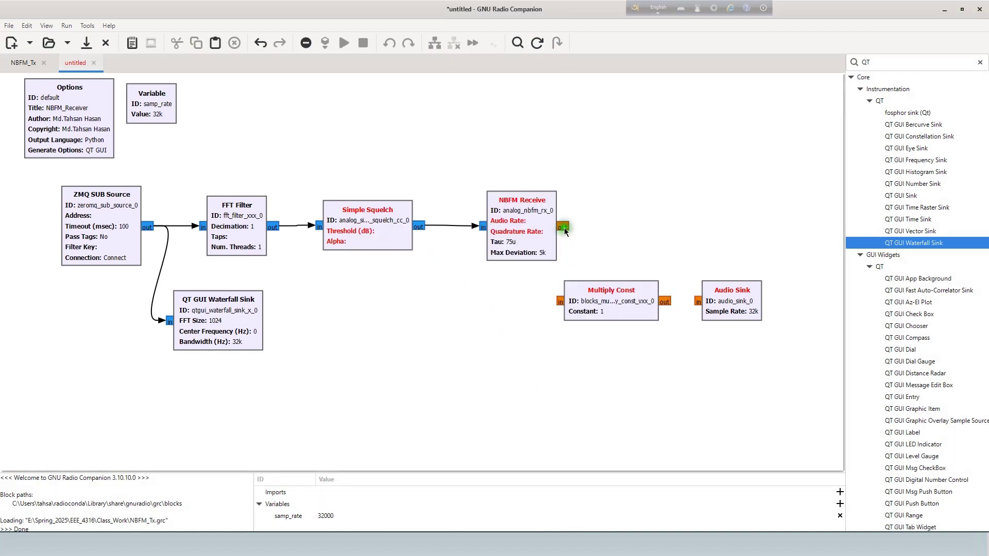
- Connect NBFM Receive to Multiply Const and on to the Audio Sink, and shift the Waterfall Sink slightly closer beneath the FFT Filter
{"action": "left_click_drag", "start_coordinate": [563, 227], "coordinate": [558, 302]}
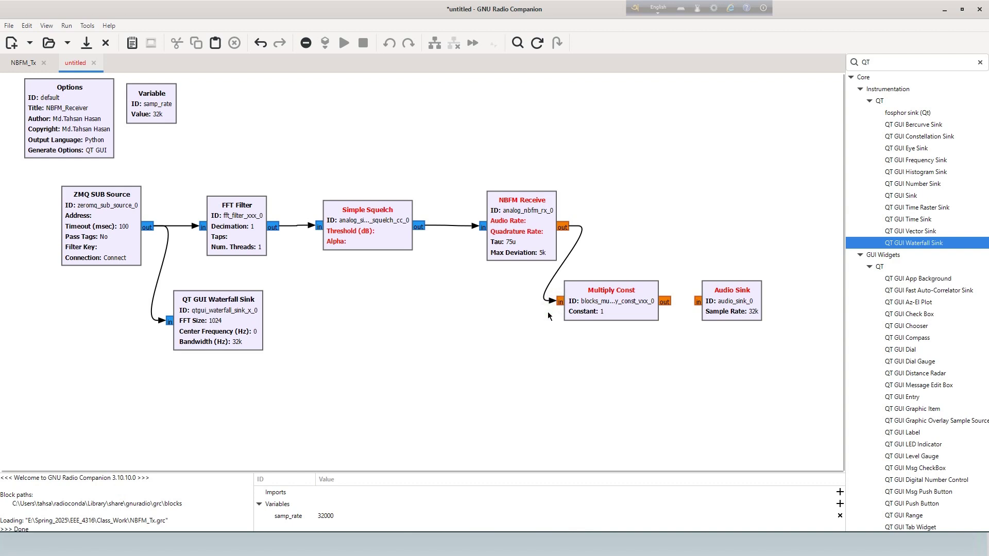
{"action": "left_click_drag", "start_coordinate": [664, 302], "coordinate": [722, 307]}
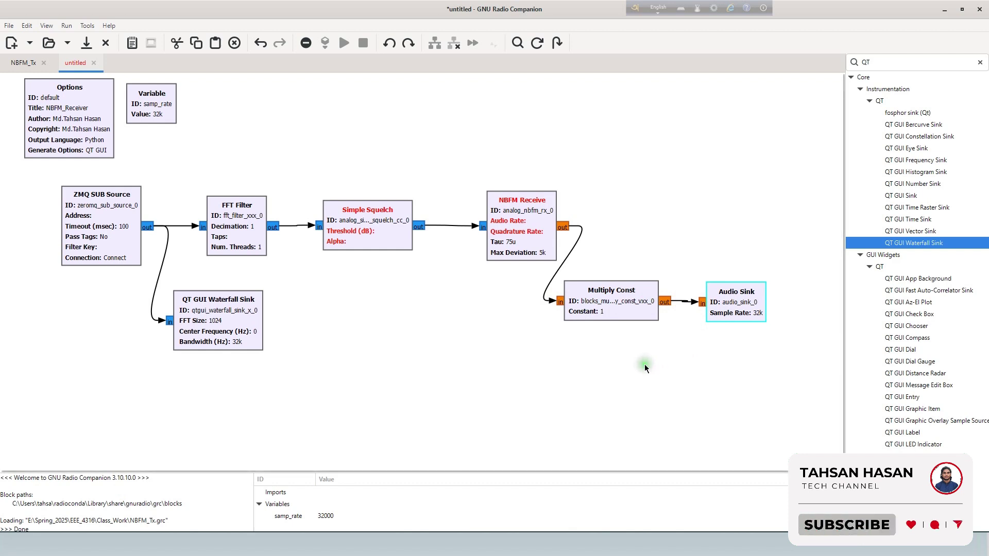
{"action": "left_click_drag", "start_coordinate": [222, 346], "coordinate": [238, 338]}
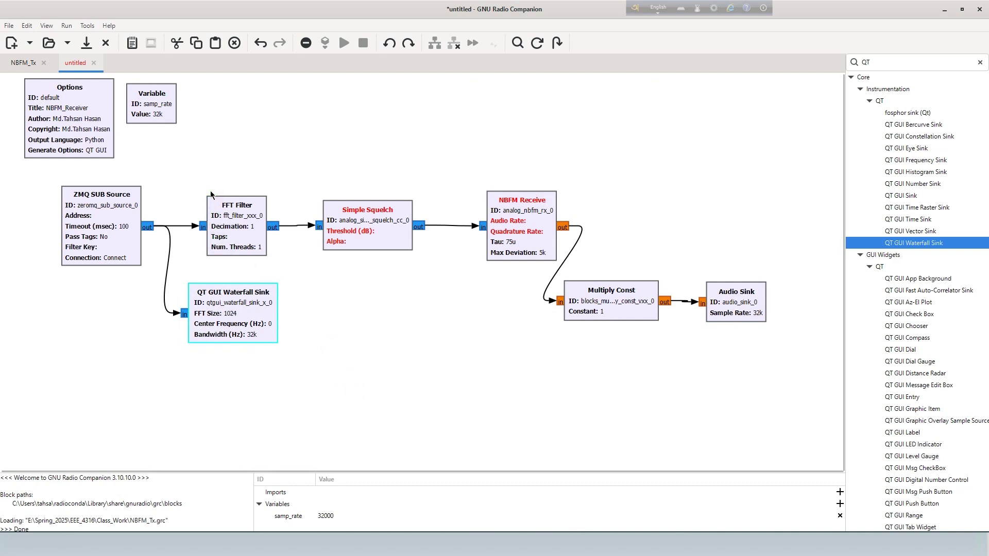
- Set the samp_rate variable's value to 576e3
{"action": "double_click", "coordinate": [149, 104]}
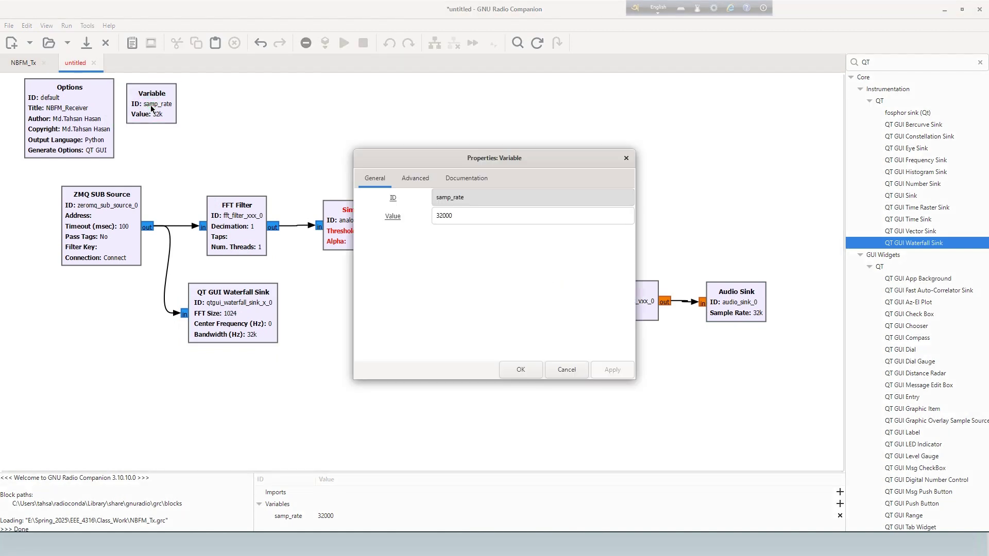
{"action": "left_click", "coordinate": [464, 215]}
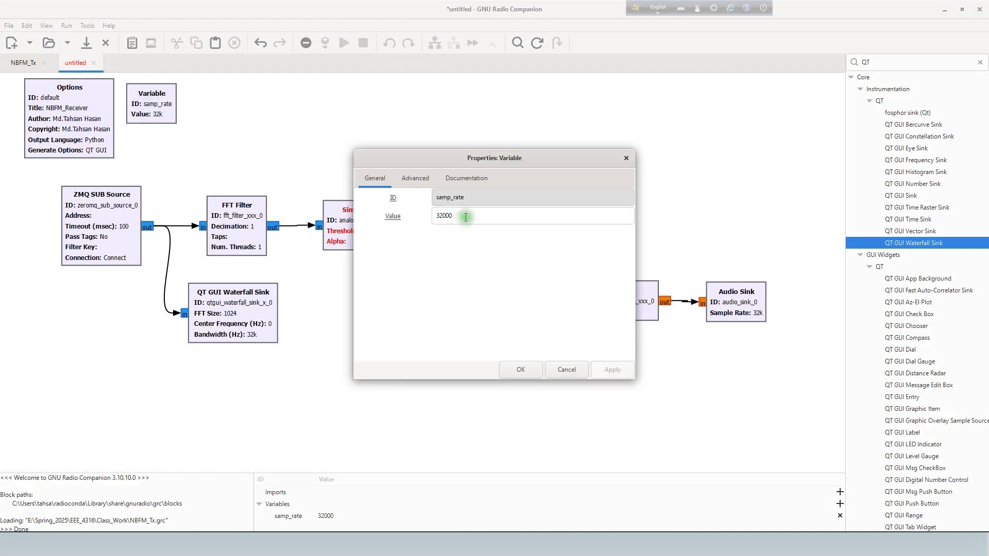
{"action": "left_click_drag", "start_coordinate": [466, 216], "coordinate": [436, 215]}
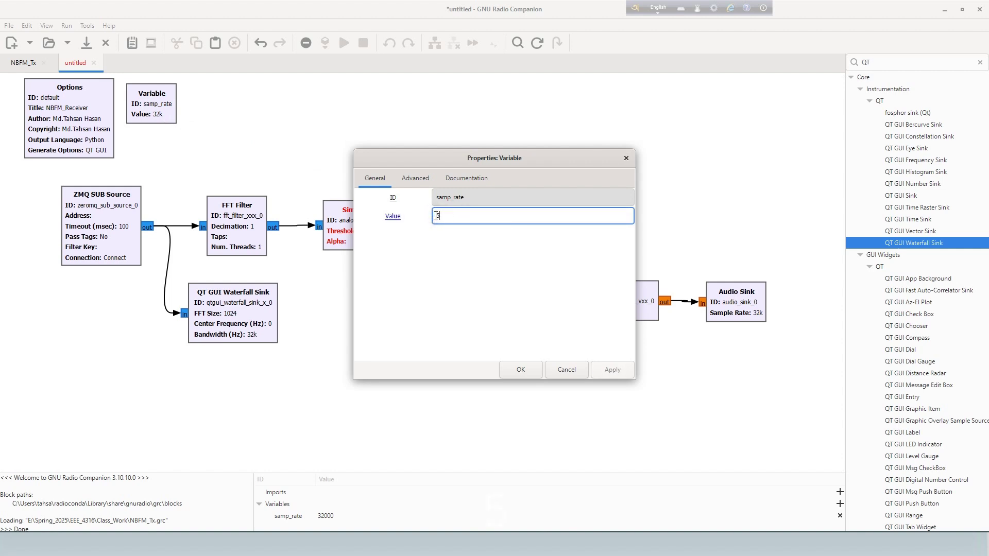
{"action": "type", "text": "576"}
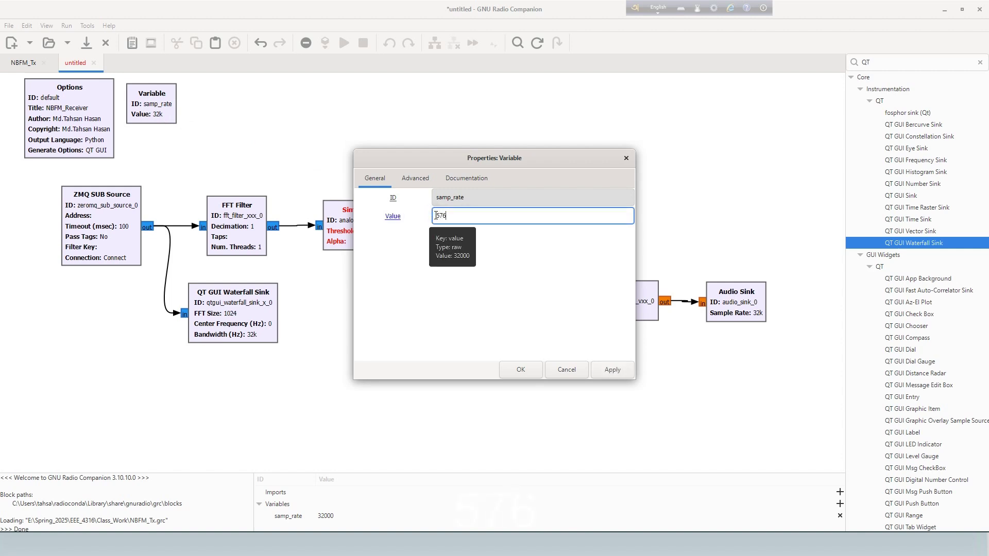
{"action": "type", "text": "k"}
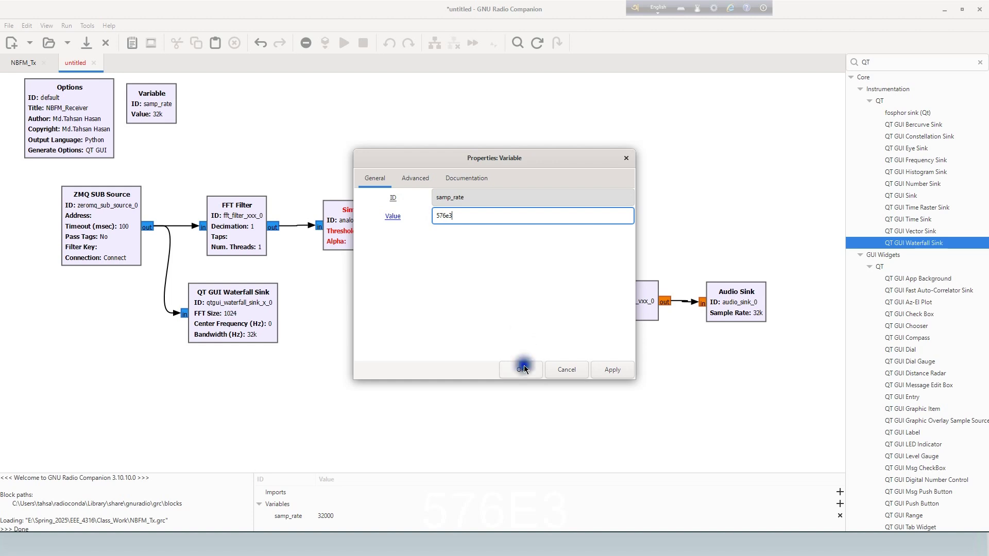
{"action": "left_click", "coordinate": [520, 369]}
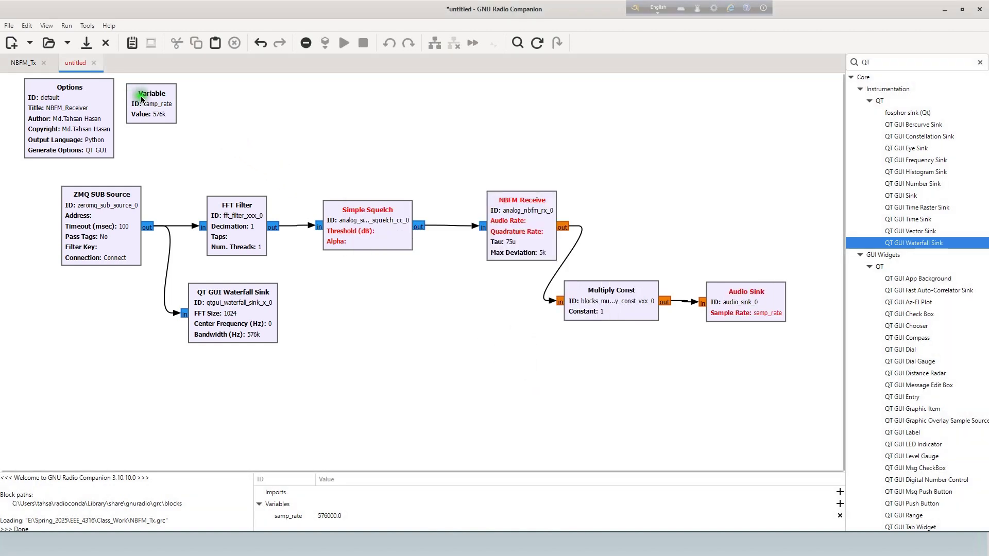
- Clear the block search, duplicate the samp_rate variable block and place the copy beside the original
{"action": "left_click", "coordinate": [980, 62]}
{"action": "left_click", "coordinate": [272, 109]}
{"action": "left_click", "coordinate": [167, 103]}
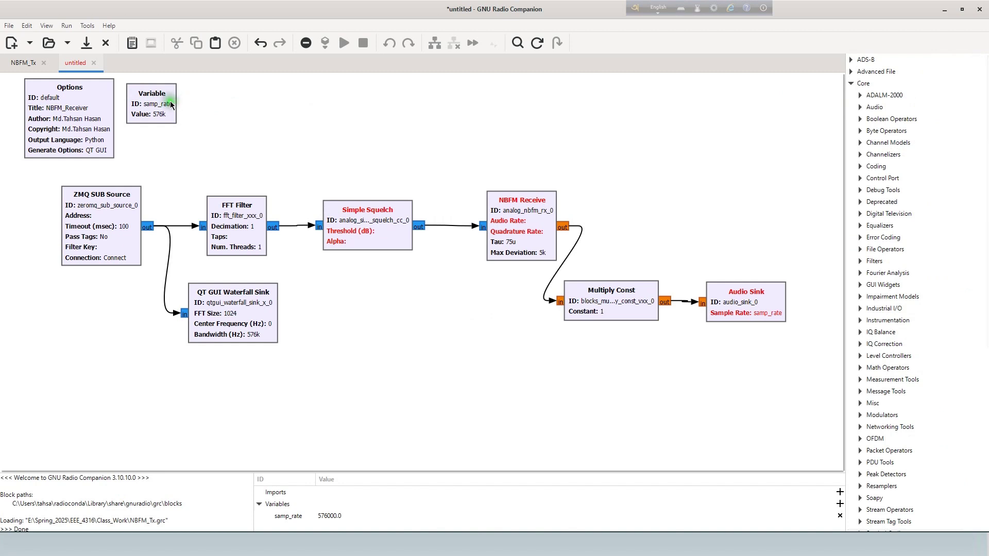
{"action": "key", "text": "ctrl+c"}
{"action": "key", "text": "ctrl+v"}
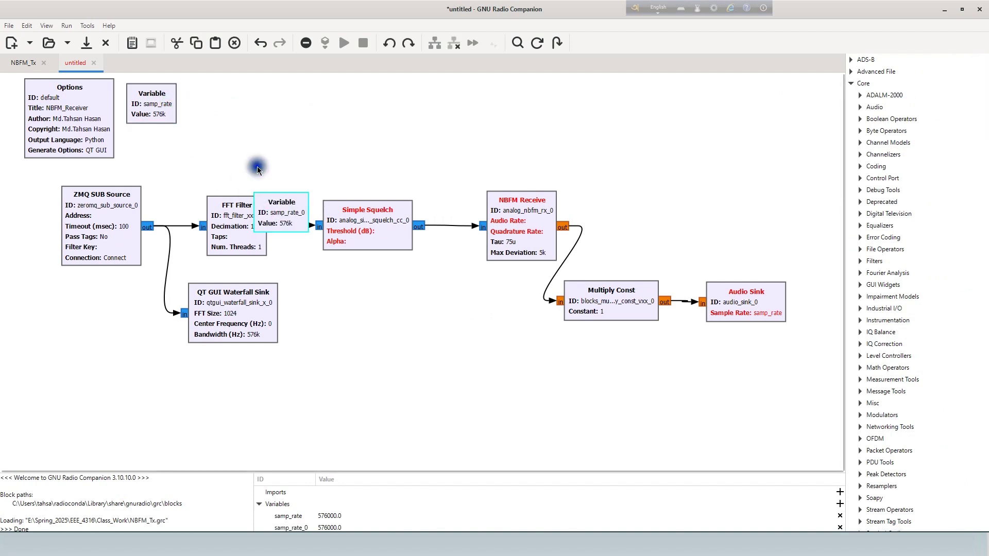
{"action": "left_click_drag", "start_coordinate": [278, 211], "coordinate": [217, 107]}
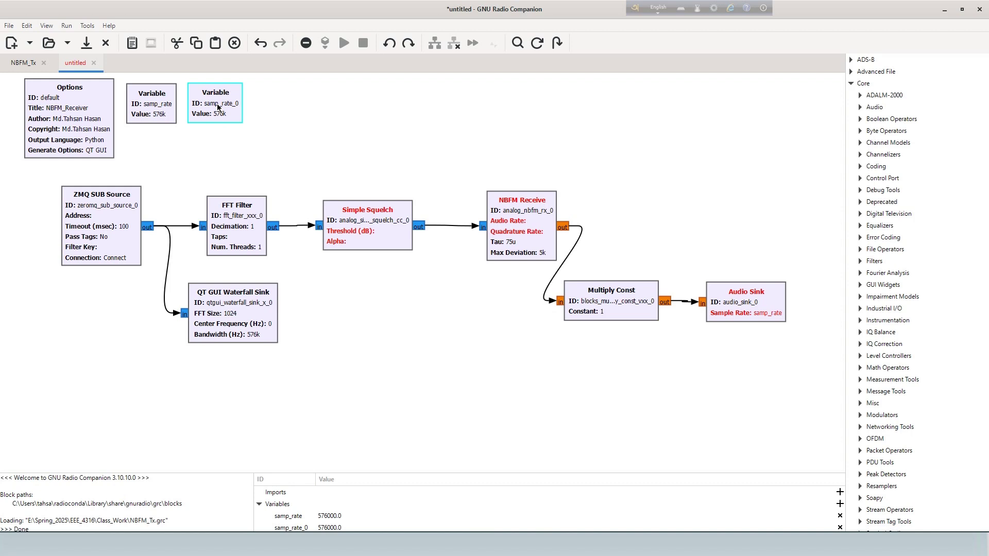
- Rename the copied variable samp_rate_0 as rf_decim and set its value to 3
{"action": "double_click", "coordinate": [217, 107]}
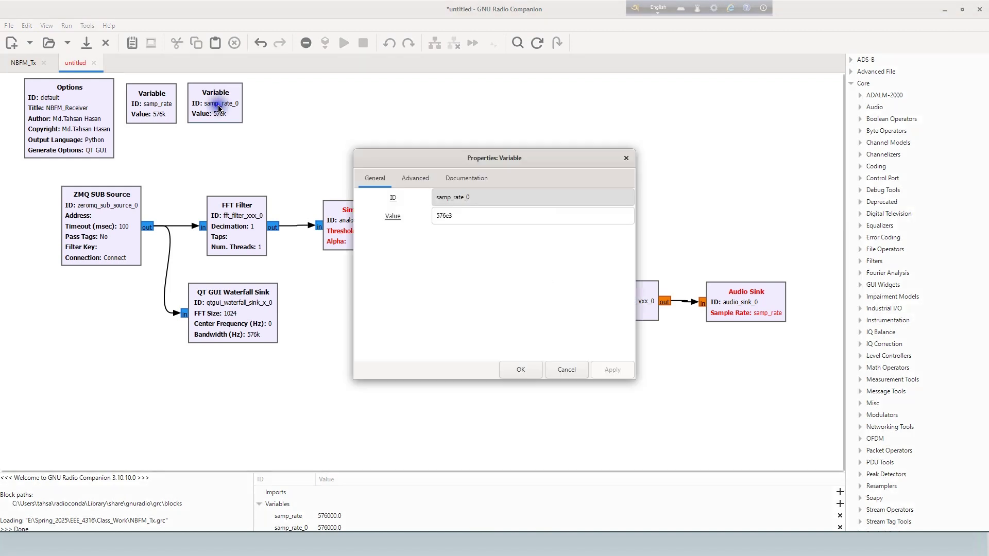
{"action": "left_click_drag", "start_coordinate": [527, 195], "coordinate": [439, 196]}
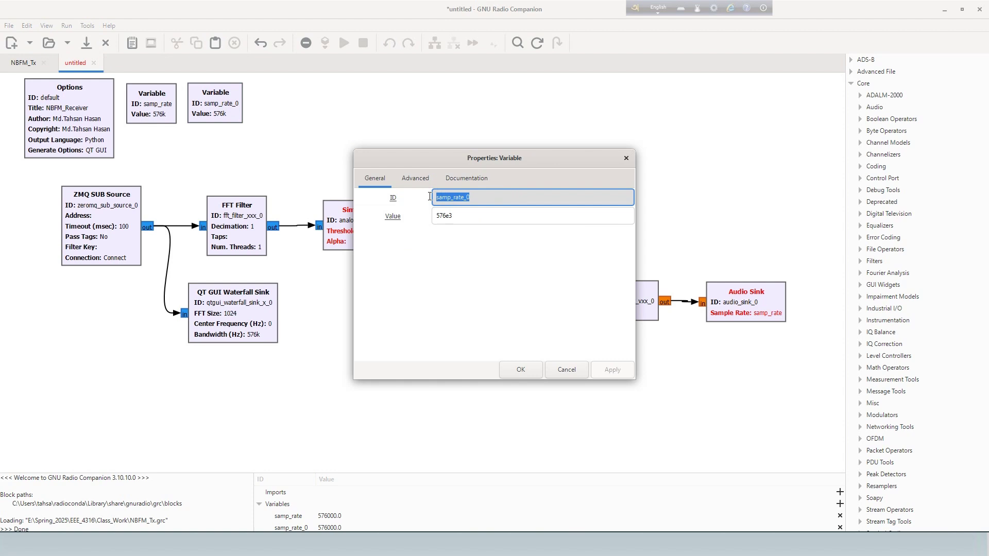
{"action": "type", "text": "rf_decim"}
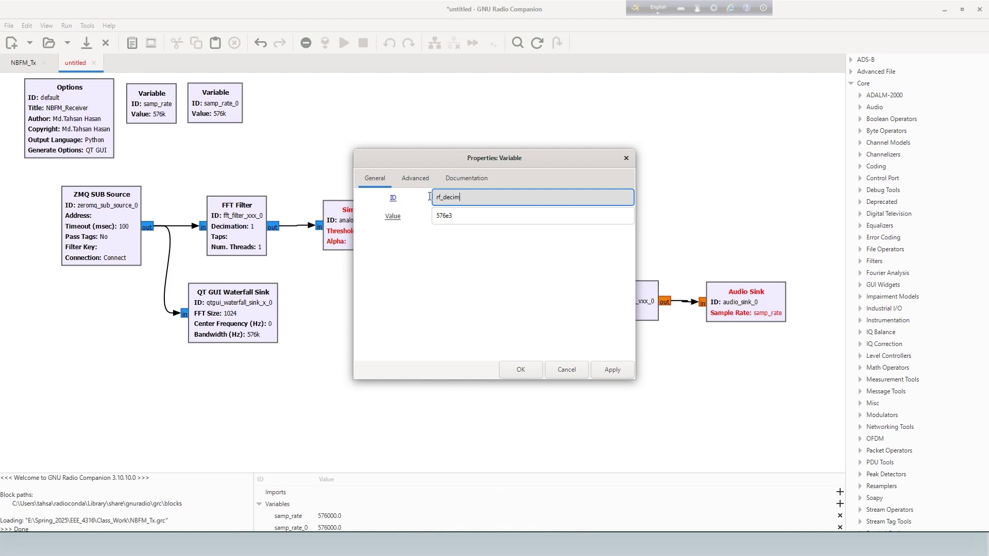
{"action": "key", "text": "Tab"}
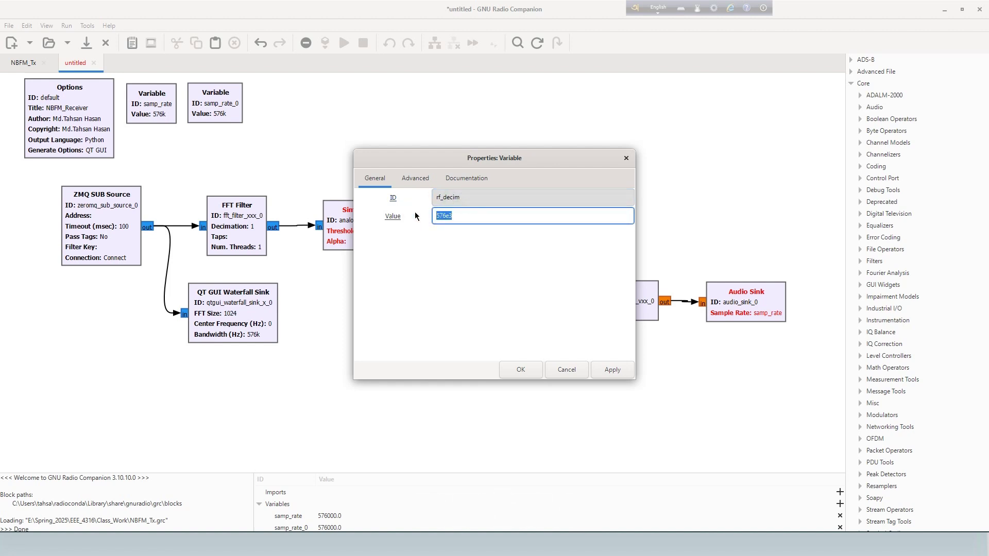
{"action": "left_click", "coordinate": [520, 369]}
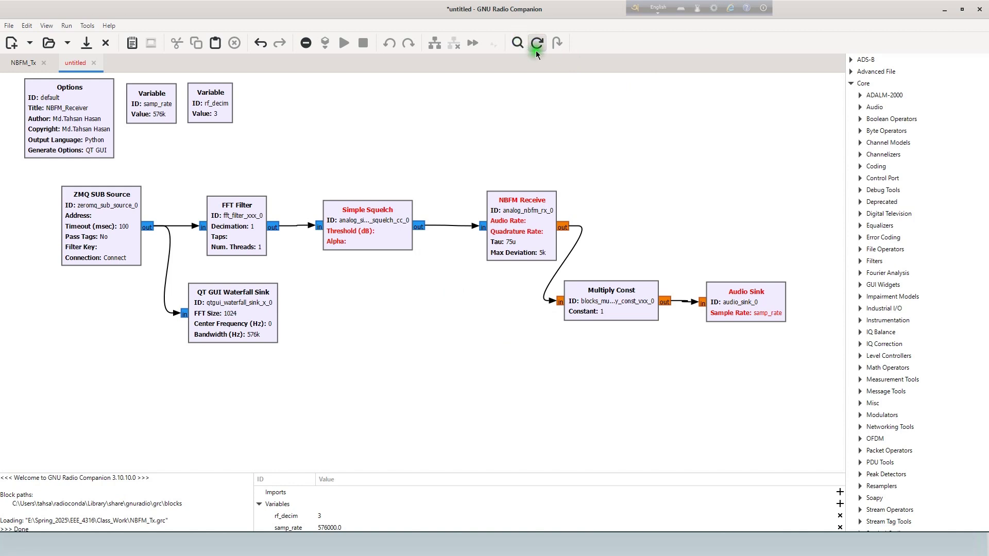
- Search the block library for "band" and add a Band-pass Filter Taps block near the rf_decim variable
{"action": "key", "text": "ctrl+f"}
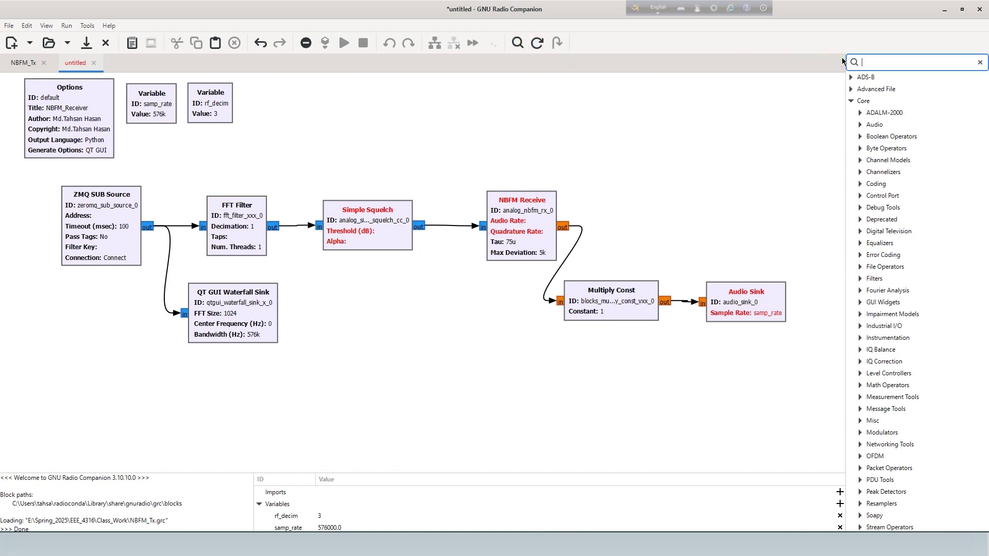
{"action": "type", "text": "b"}
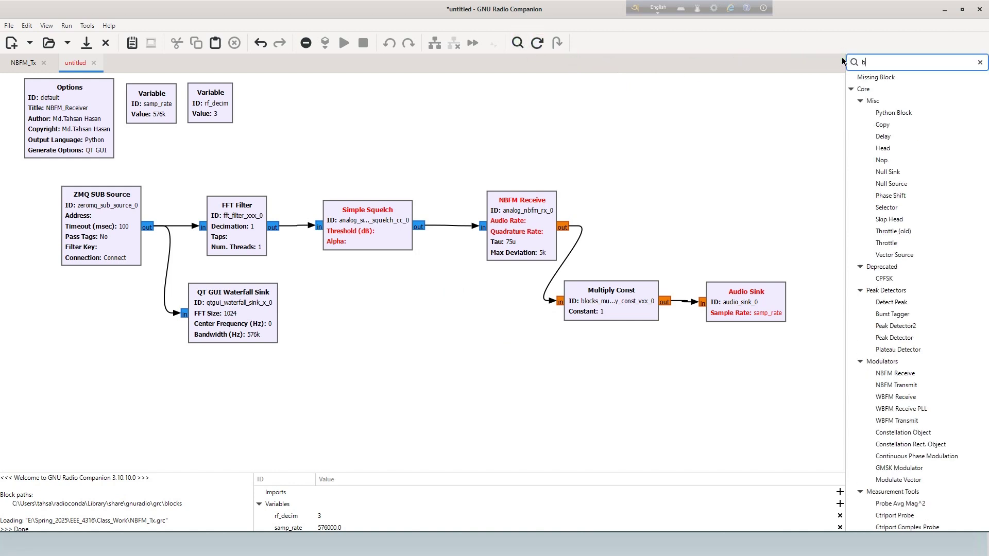
{"action": "type", "text": "and"}
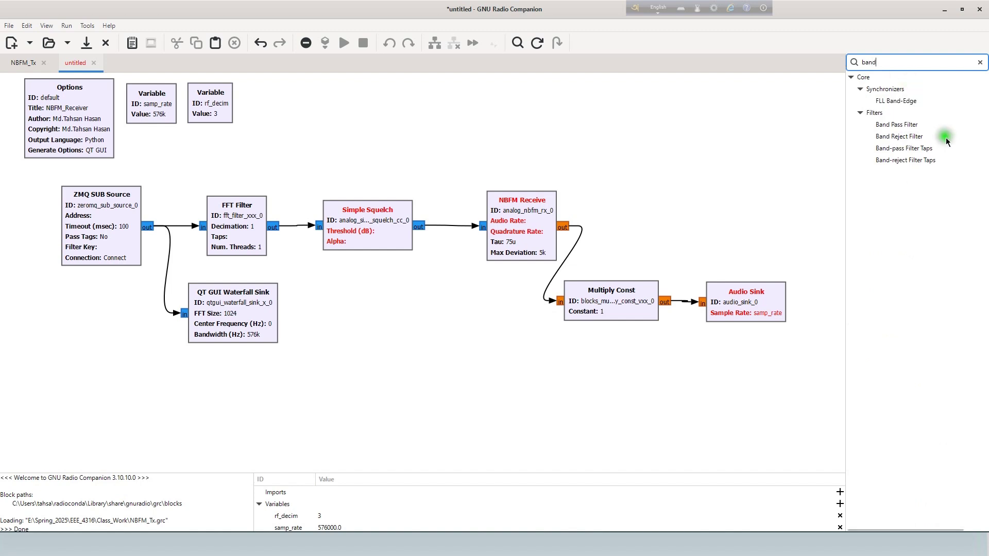
{"action": "left_click_drag", "start_coordinate": [927, 148], "coordinate": [371, 104]}
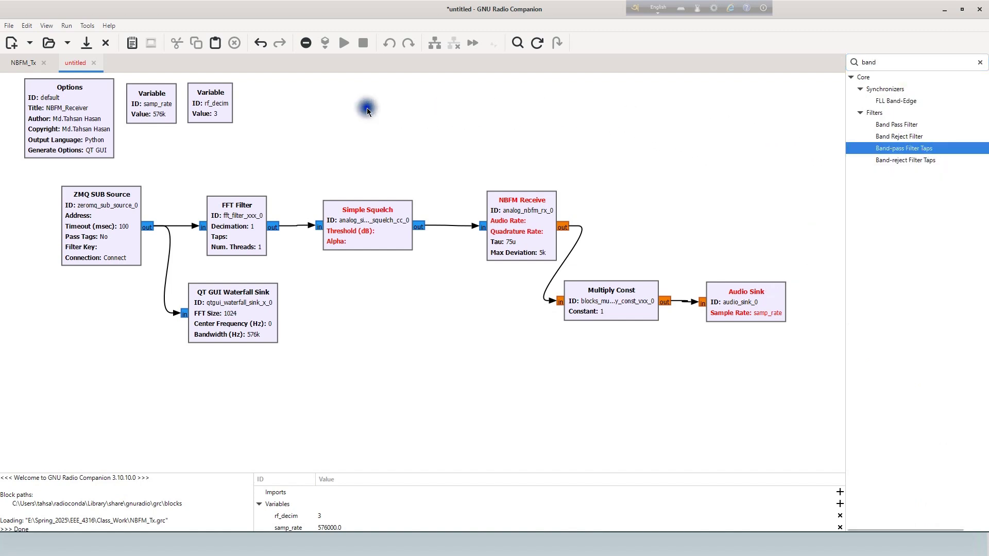
{"action": "left_click_drag", "start_coordinate": [419, 159], "coordinate": [323, 124]}
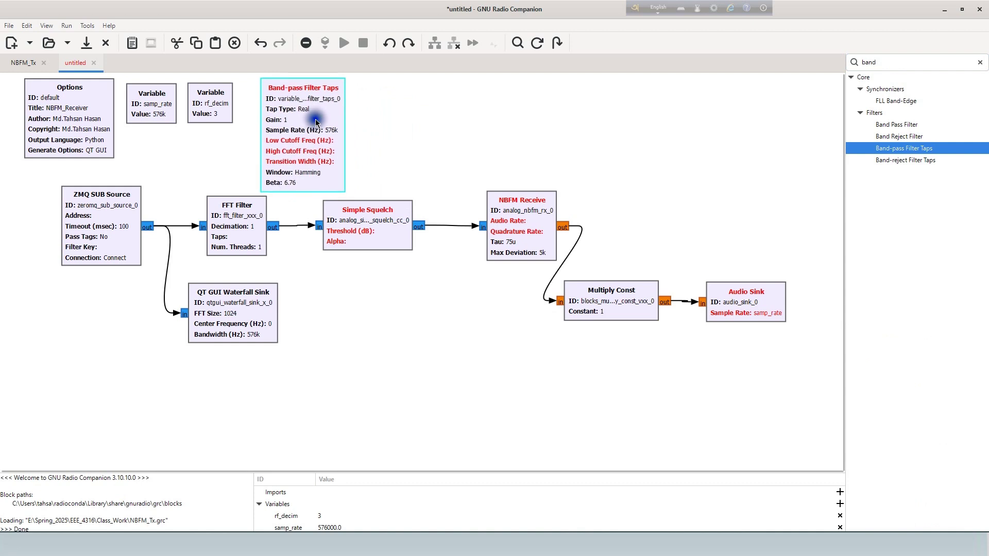
- Shift the whole connected signal chain down to make room and place the Band-pass Filter Taps block beside the rf_decim variable
{"action": "left_click_drag", "start_coordinate": [299, 157], "coordinate": [683, 154]}
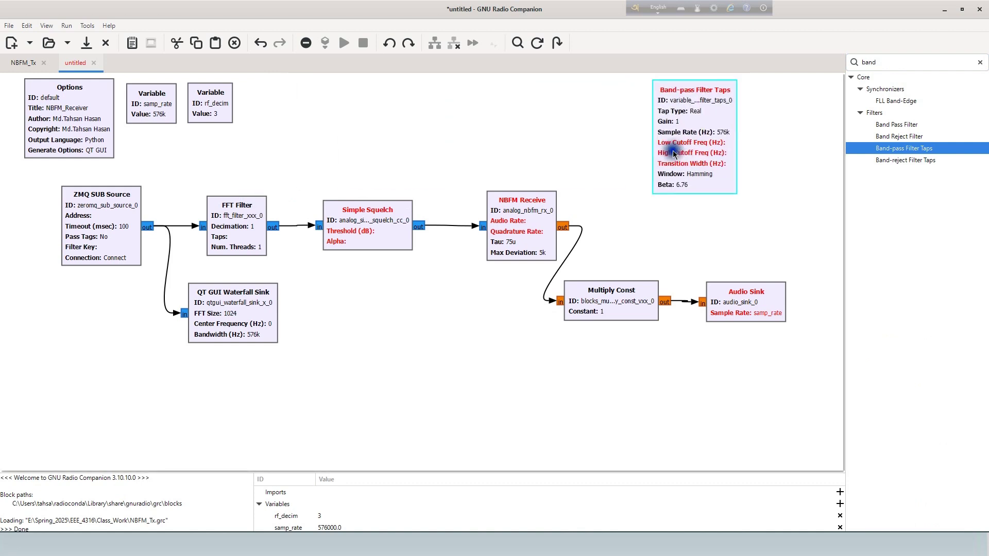
{"action": "left_click", "coordinate": [37, 203]}
{"action": "left_click_drag", "start_coordinate": [103, 232], "coordinate": [788, 409]}
{"action": "left_click_drag", "start_coordinate": [518, 253], "coordinate": [519, 297]}
{"action": "left_click", "coordinate": [497, 161]}
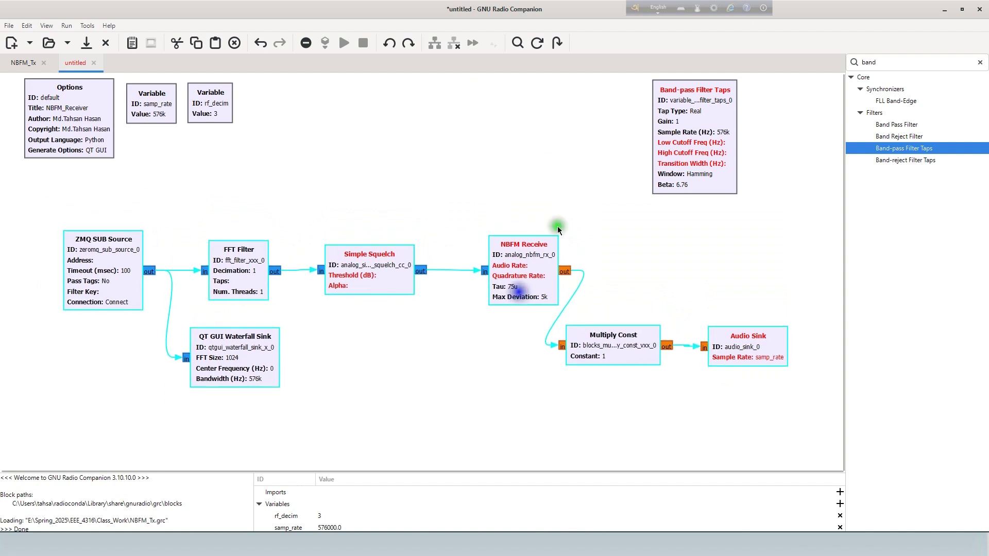
{"action": "left_click_drag", "start_coordinate": [699, 122], "coordinate": [299, 124]}
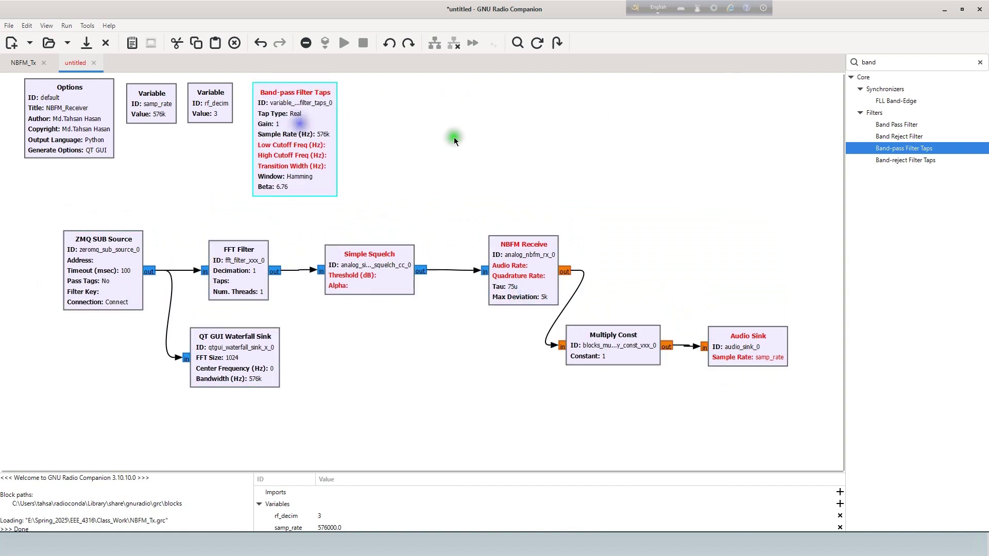
{"action": "left_click", "coordinate": [453, 138]}
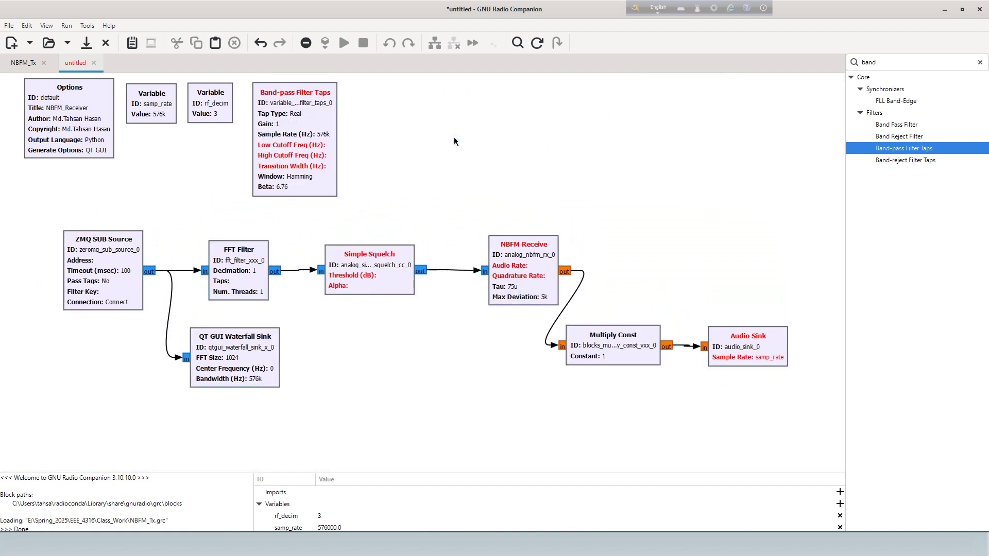
- Set the Band-pass Filter Taps block's ID to channel_filter and its tap type to Complex
{"action": "left_click", "coordinate": [290, 142]}
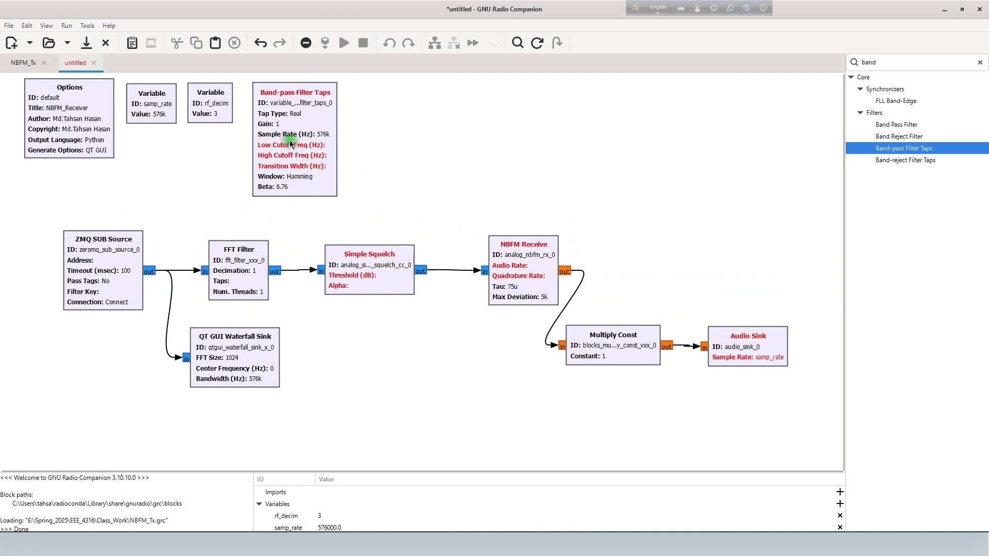
{"action": "double_click", "coordinate": [285, 126]}
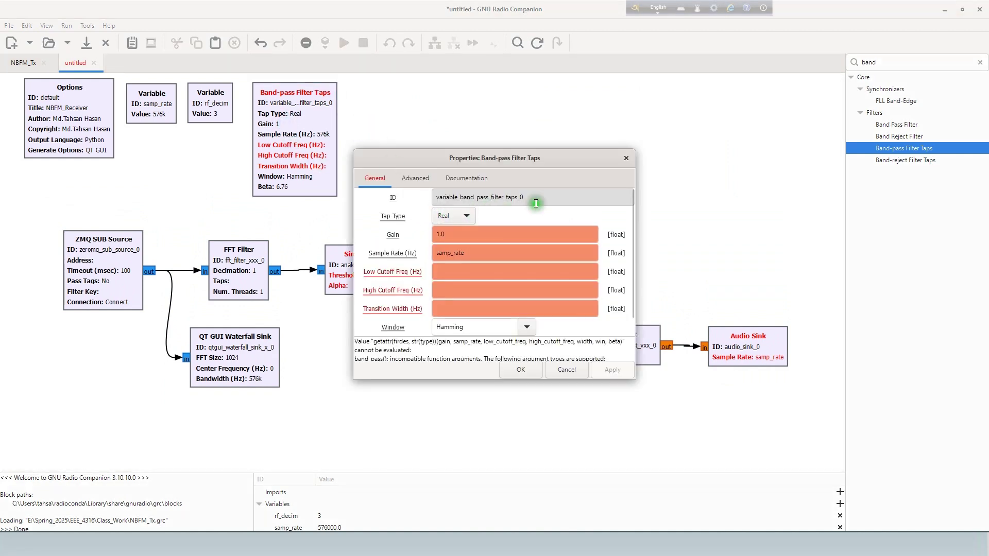
{"action": "left_click_drag", "start_coordinate": [536, 203], "coordinate": [444, 194]}
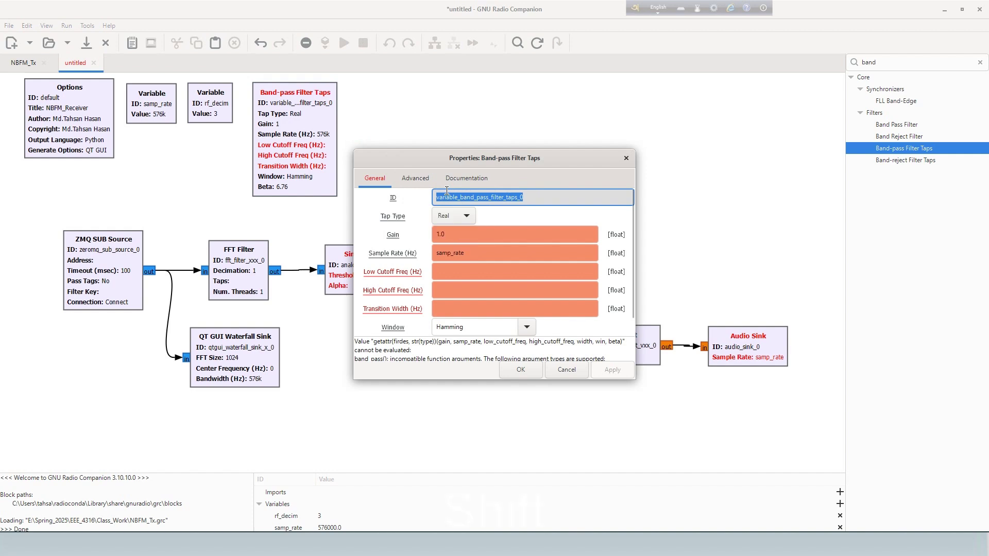
{"action": "type", "text": "C"}
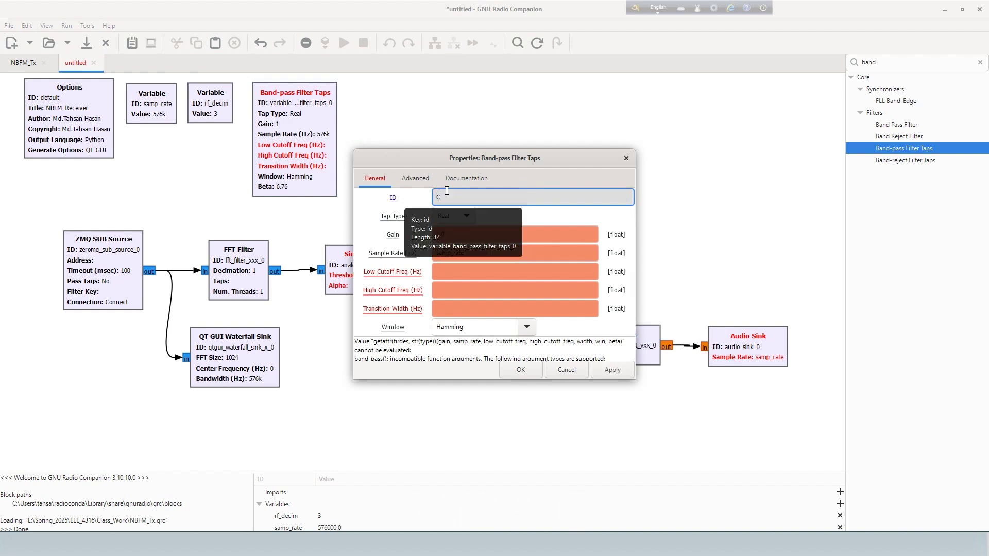
{"action": "key", "text": "BackSpace"}
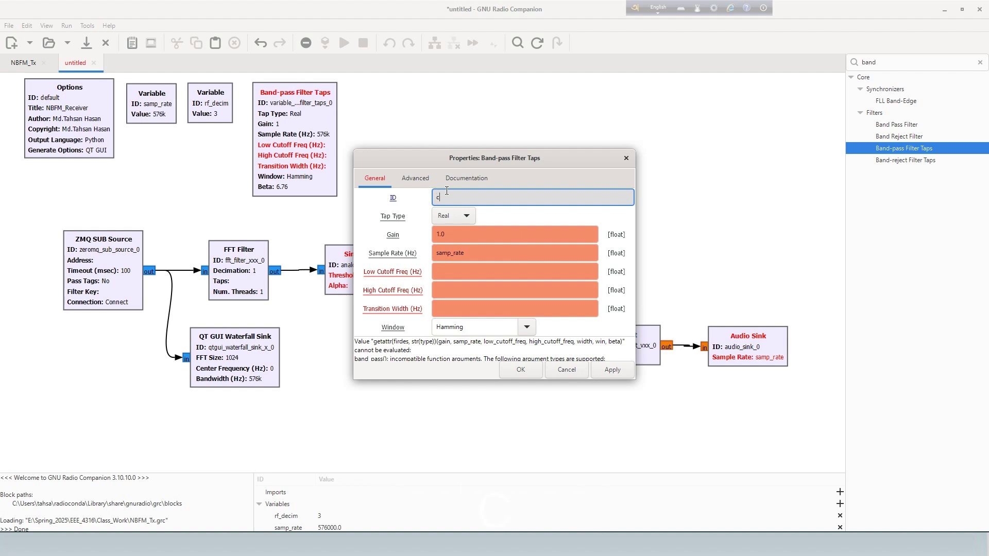
{"action": "type", "text": "channel"}
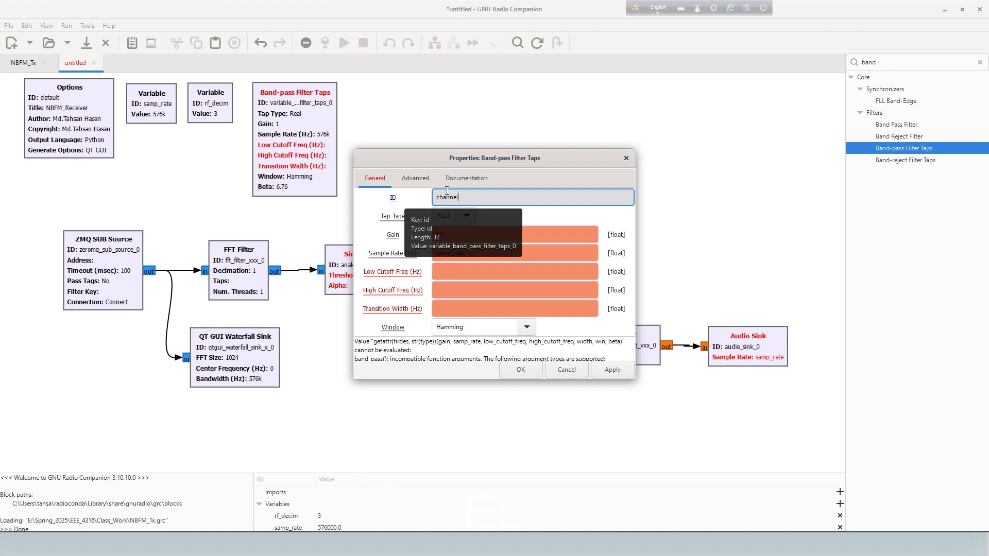
{"action": "type", "text": "_filter"}
{"action": "left_click", "coordinate": [452, 216]}
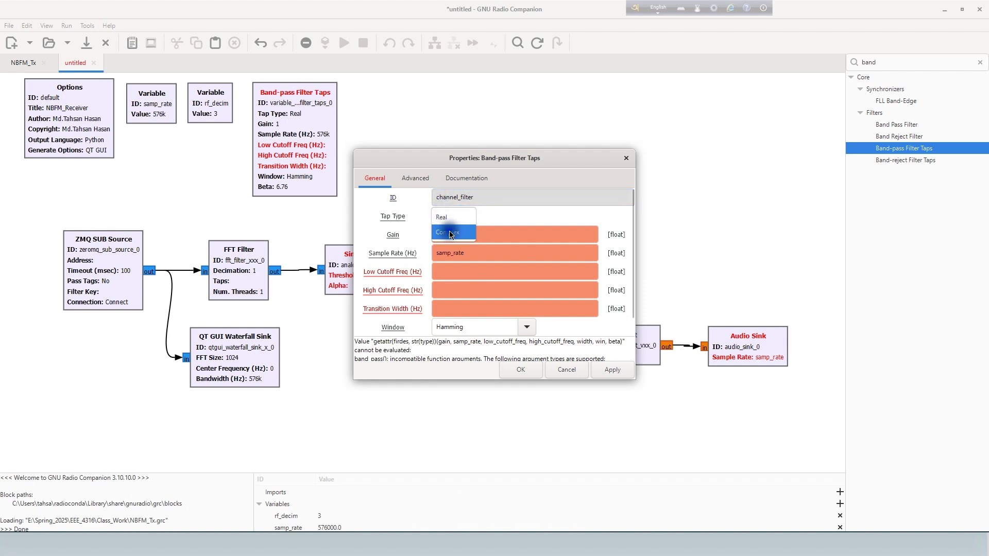
{"action": "left_click", "coordinate": [449, 233]}
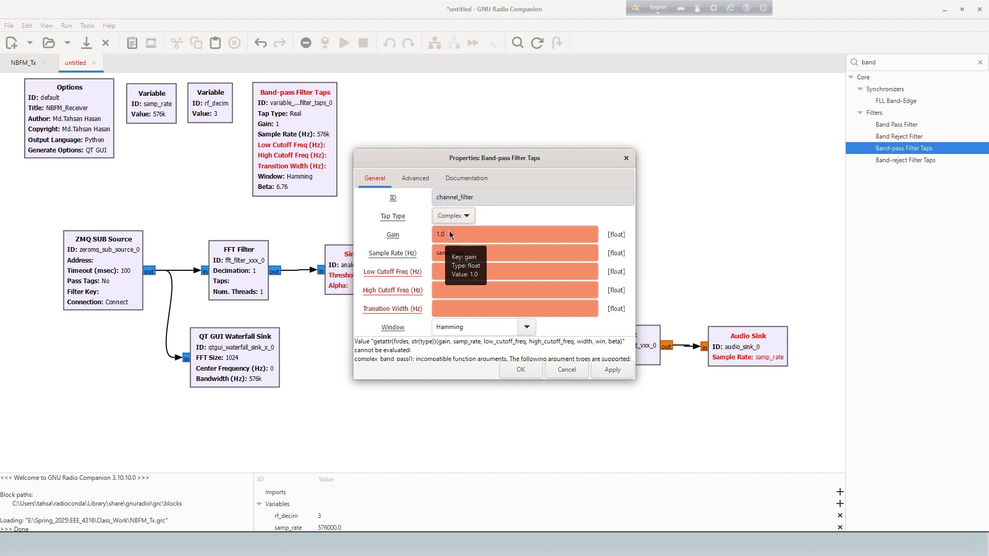
- Set the filter taps' gain to 1, low and high cutoff frequencies to 3e3 each, and transition width to 200
{"action": "left_click", "coordinate": [460, 235]}
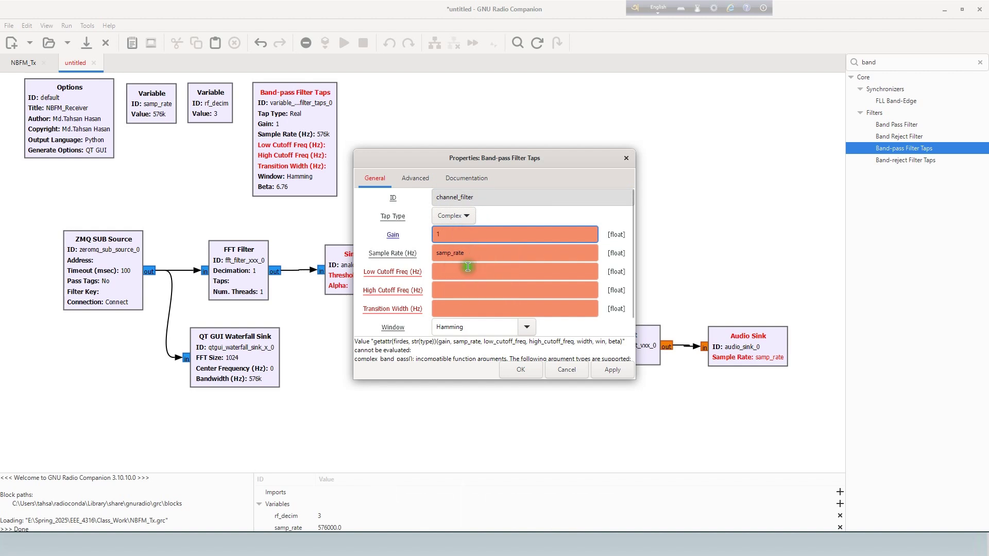
{"action": "left_click", "coordinate": [455, 272]}
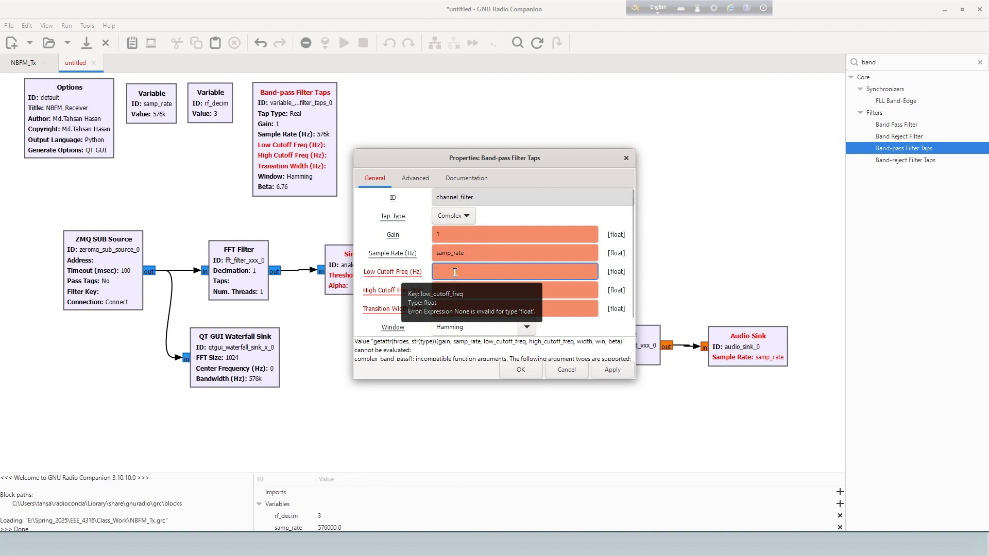
{"action": "type", "text": "3e3"}
{"action": "left_click", "coordinate": [468, 292]}
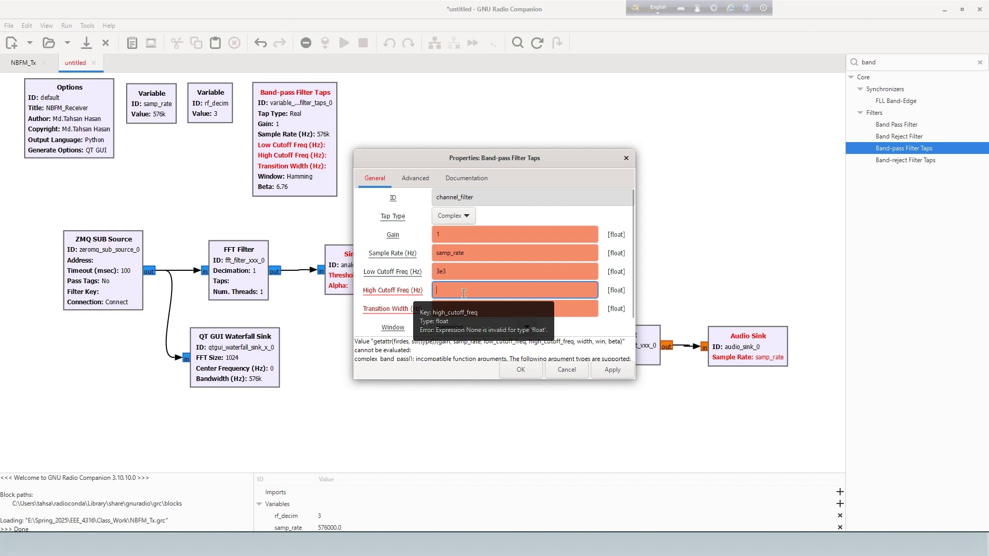
{"action": "type", "text": "3e3"}
{"action": "left_click", "coordinate": [469, 299]}
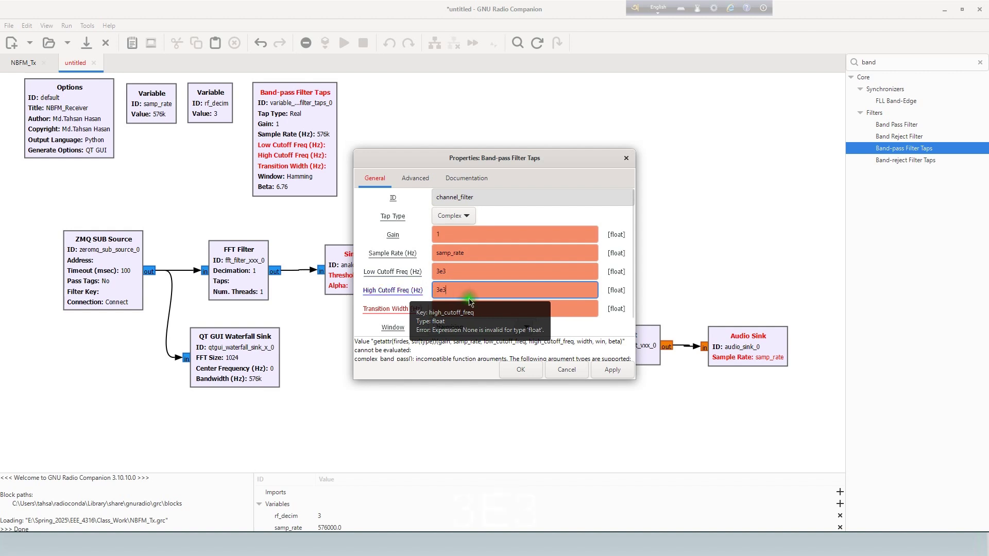
{"action": "left_click", "coordinate": [467, 304]}
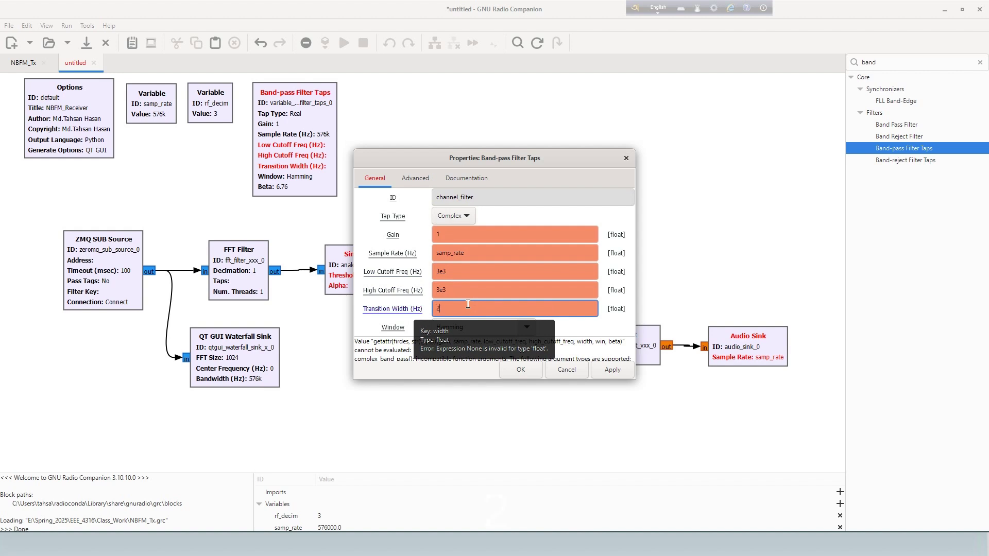
{"action": "type", "text": "200"}
{"action": "left_click", "coordinate": [470, 324]}
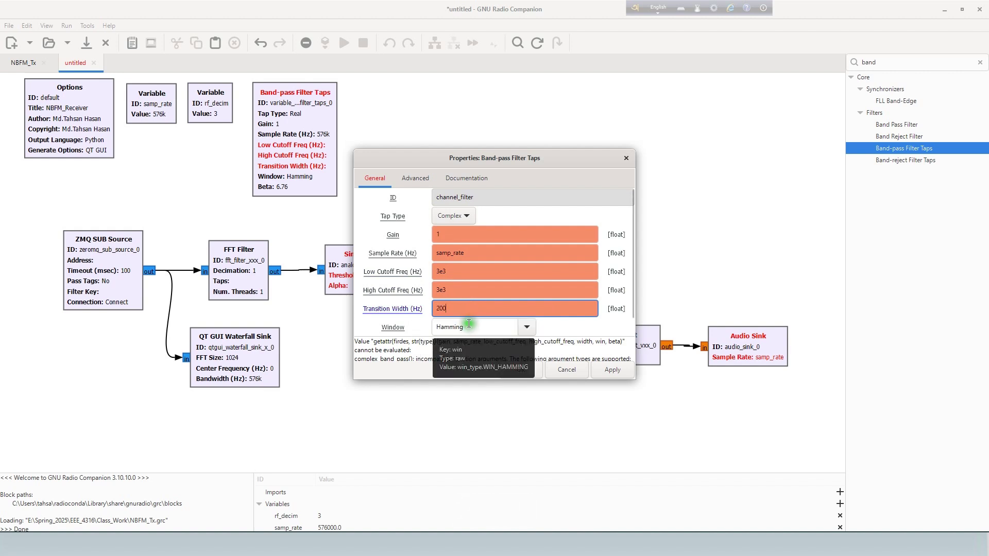
{"action": "left_click", "coordinate": [517, 367]}
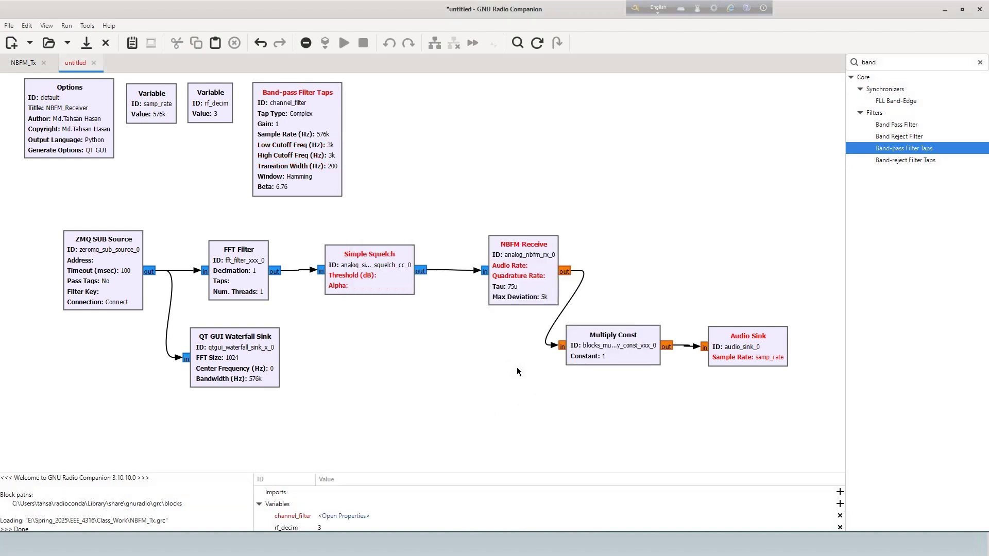
- Move the Band-pass Filter Taps block slightly closer to the rf_decim variable
{"action": "left_click", "coordinate": [491, 351]}
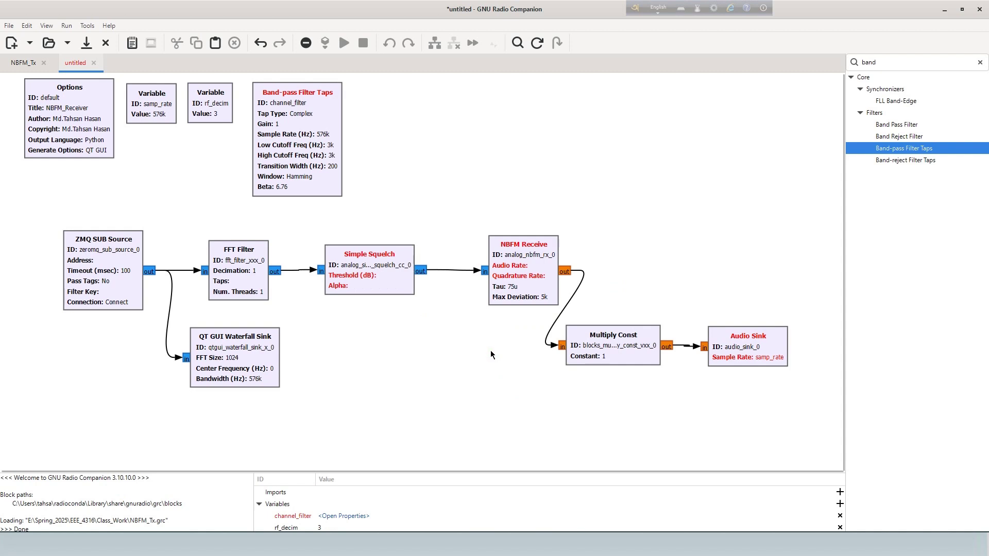
{"action": "left_click", "coordinate": [312, 125]}
{"action": "left_click_drag", "start_coordinate": [312, 125], "coordinate": [304, 124]}
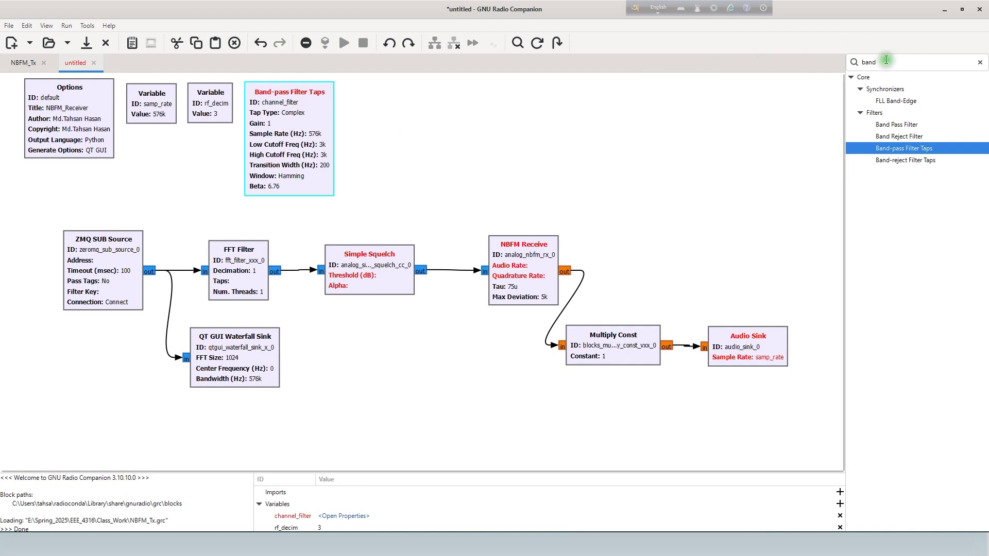
- Search the block library for "QT" and add a QT GUI Range block beside the Band-pass Filter Taps block
{"action": "left_click", "coordinate": [859, 58]}
{"action": "type", "text": "QT"}
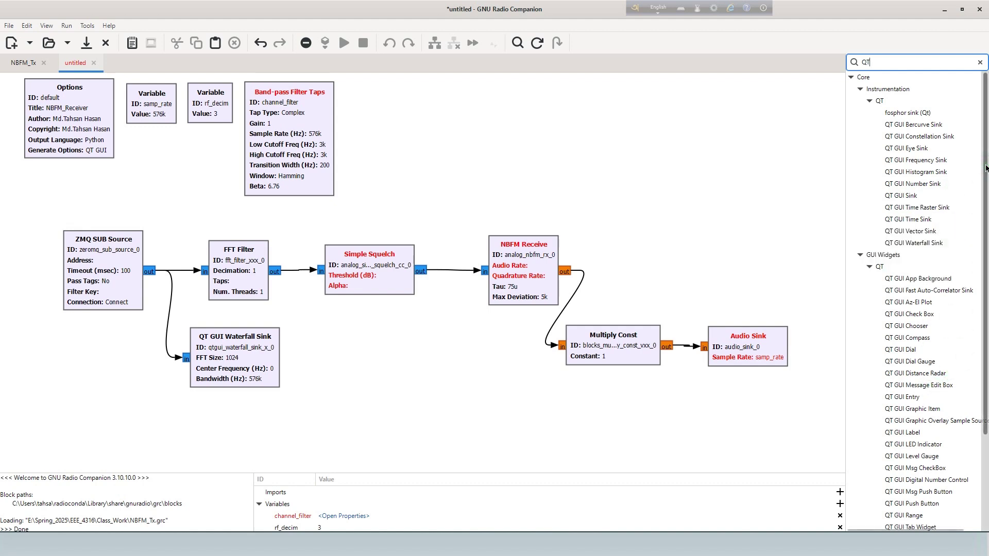
{"action": "scroll", "coordinate": [952, 266], "scroll_direction": "down", "scroll_amount": 1}
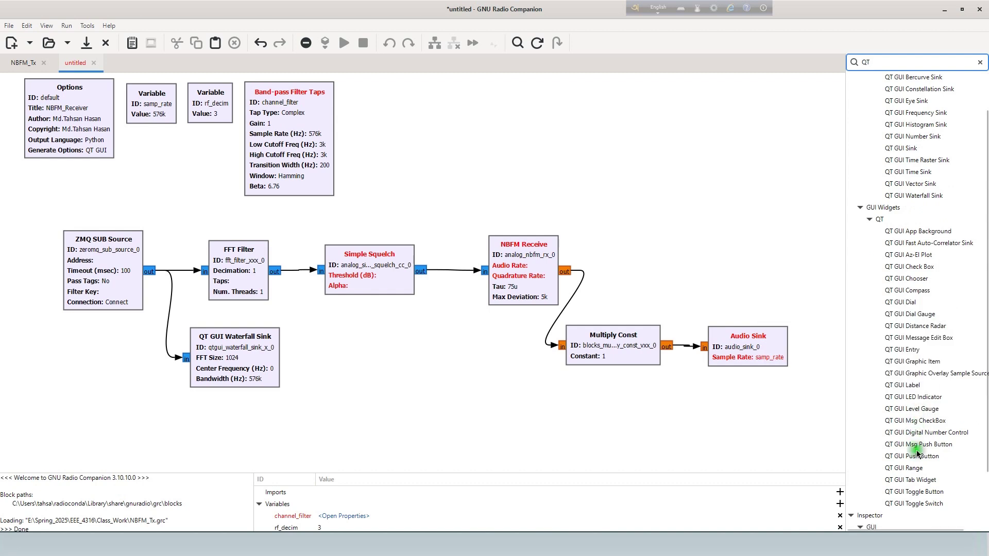
{"action": "left_click_drag", "start_coordinate": [907, 467], "coordinate": [363, 111]}
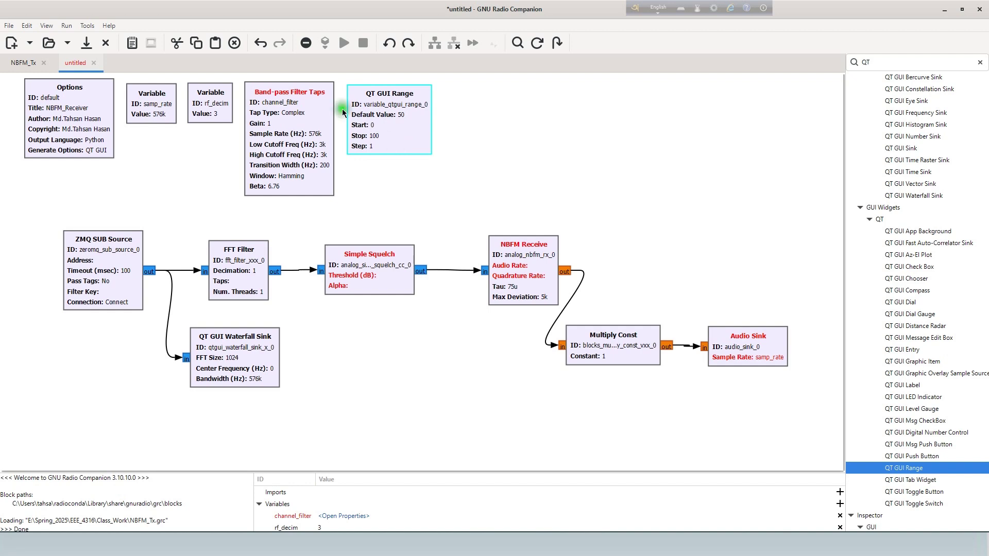
- Set the new QT GUI Range block's ID to sq_lvl and its label to squelch
{"action": "left_click", "coordinate": [381, 101]}
{"action": "double_click", "coordinate": [381, 101]}
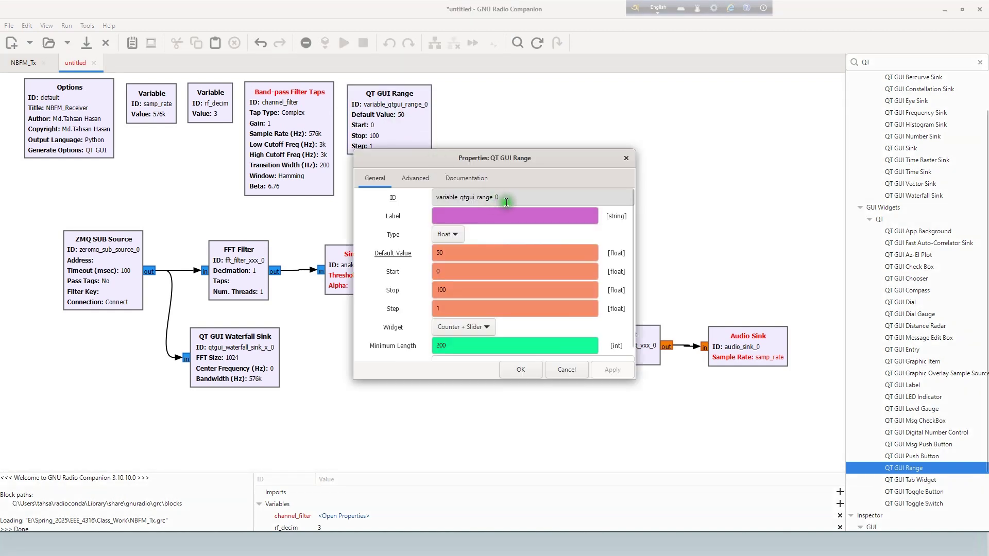
{"action": "left_click_drag", "start_coordinate": [508, 195], "coordinate": [436, 192]}
{"action": "type", "text": "s"}
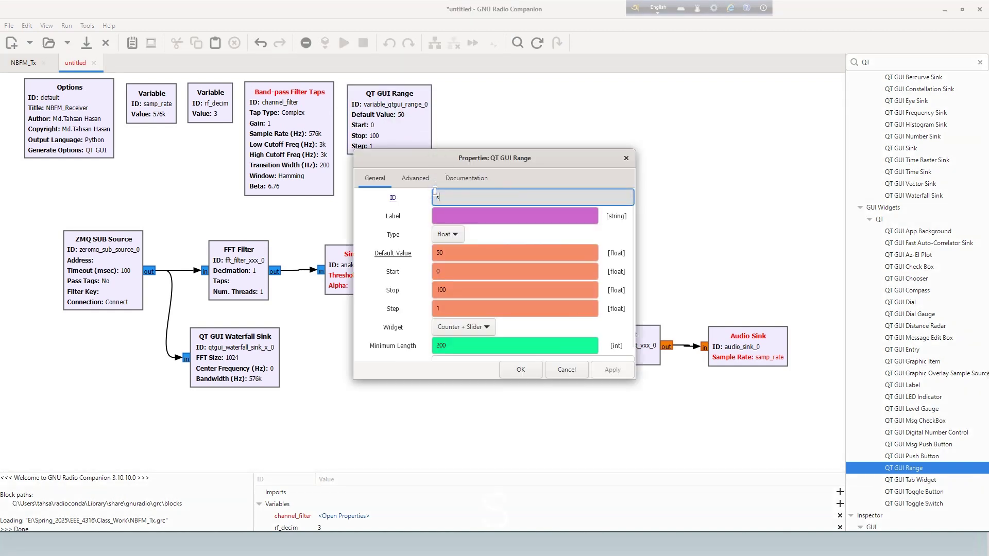
{"action": "type", "text": "q"}
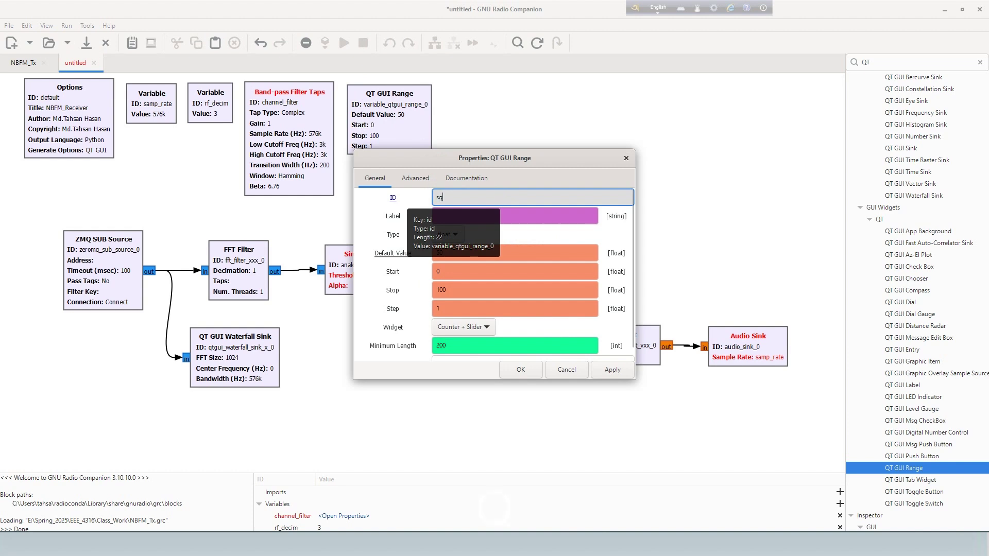
{"action": "type", "text": "_lvl"}
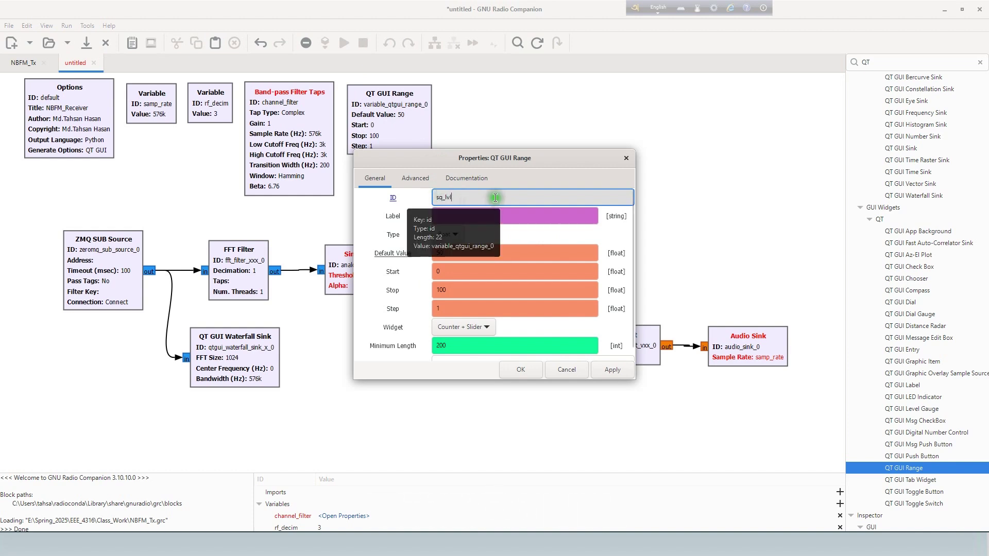
{"action": "left_click", "coordinate": [494, 222]}
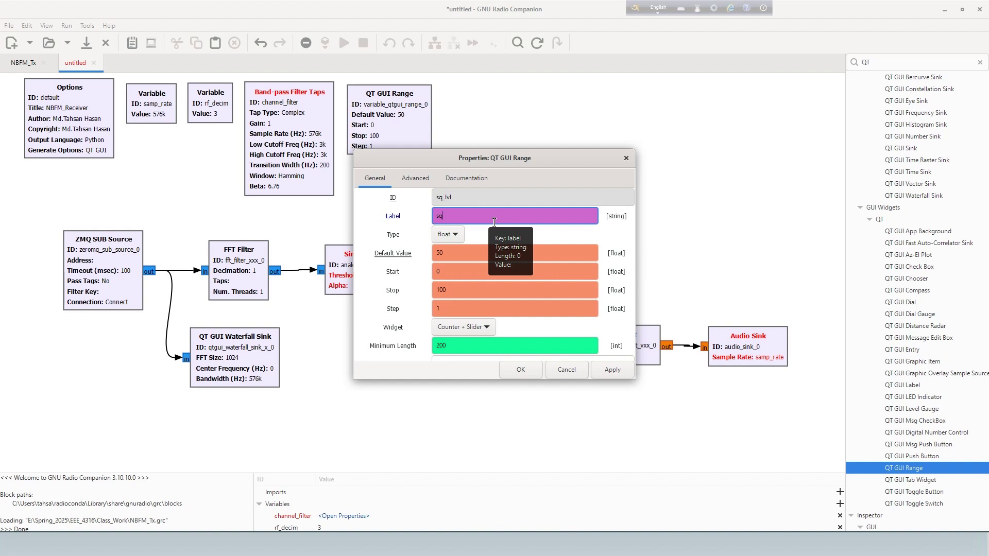
{"action": "type", "text": "squelch"}
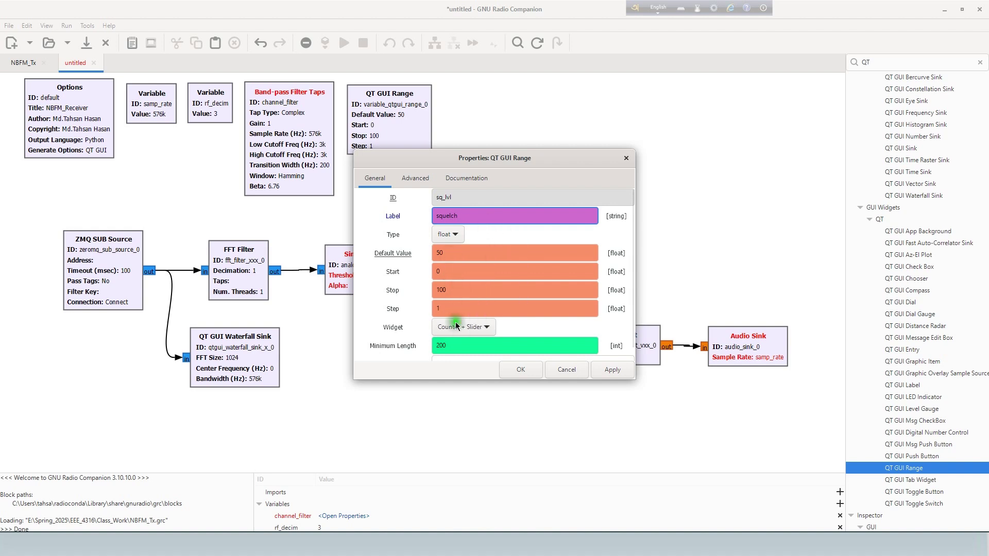
- Set the squelch range's step to 5 and its stop value to 0, and apply the properties
{"action": "left_click", "coordinate": [451, 305]}
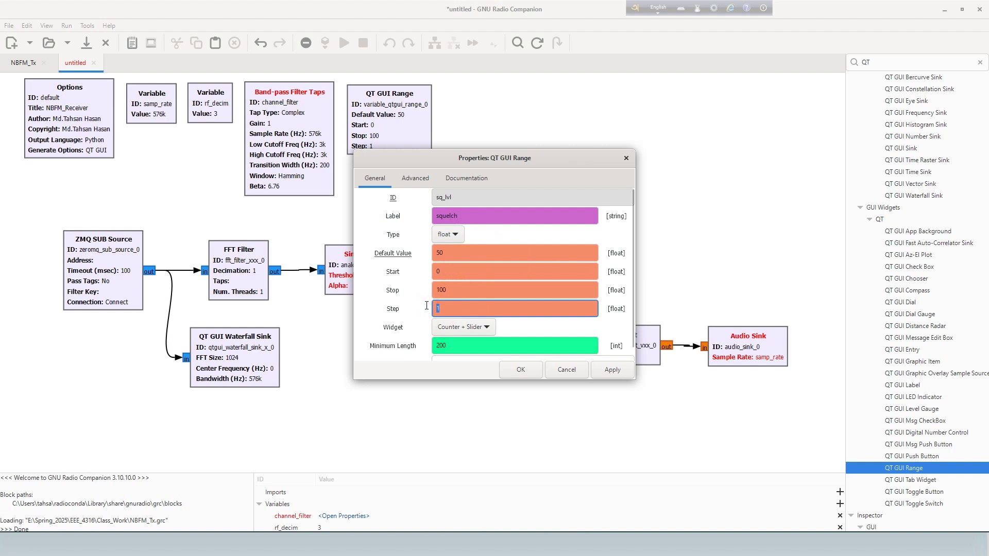
{"action": "key", "text": "BackSpace"}
{"action": "type", "text": "5"}
{"action": "double_click", "coordinate": [449, 290]}
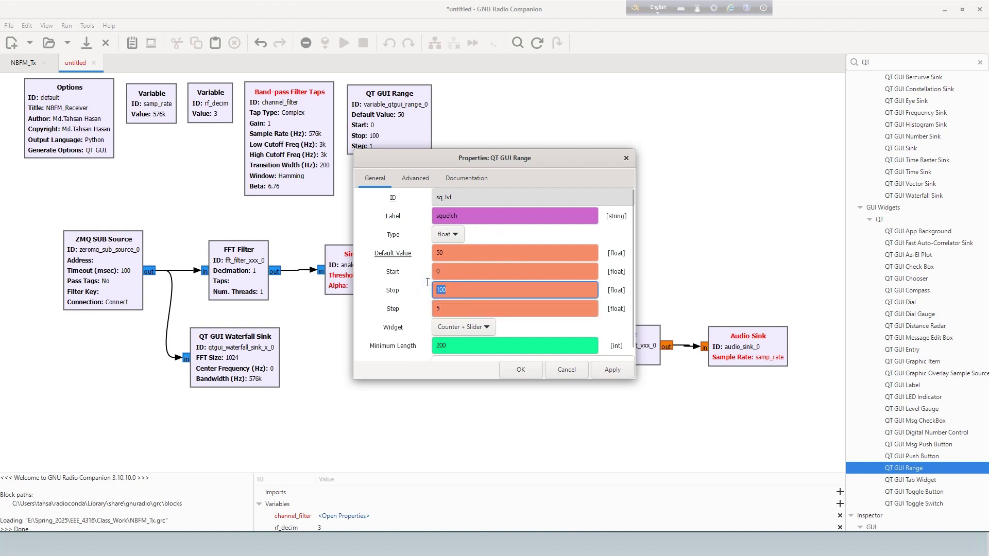
{"action": "left_click", "coordinate": [510, 369]}
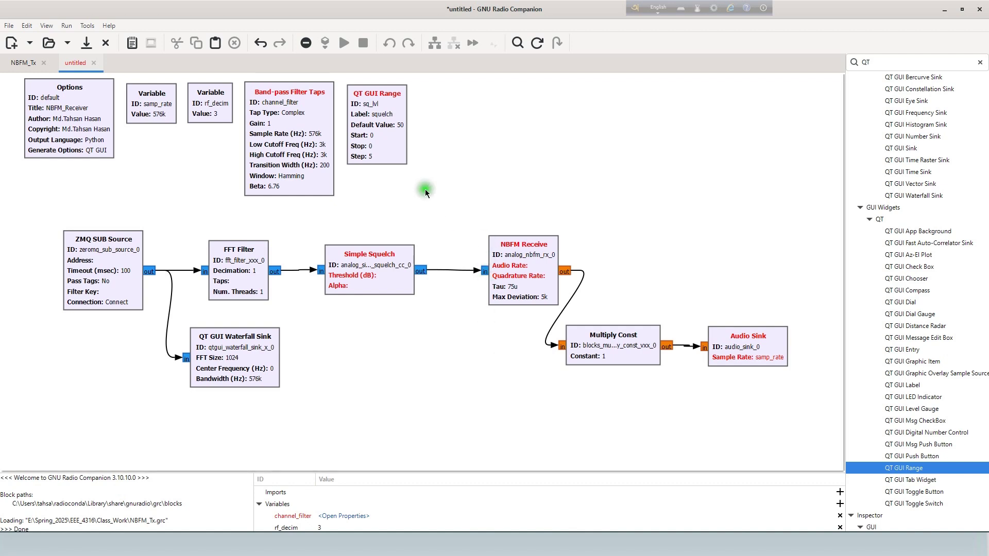
- Duplicate the squelch QT GUI Range block and place the copy directly beside the original
{"action": "left_click", "coordinate": [385, 127]}
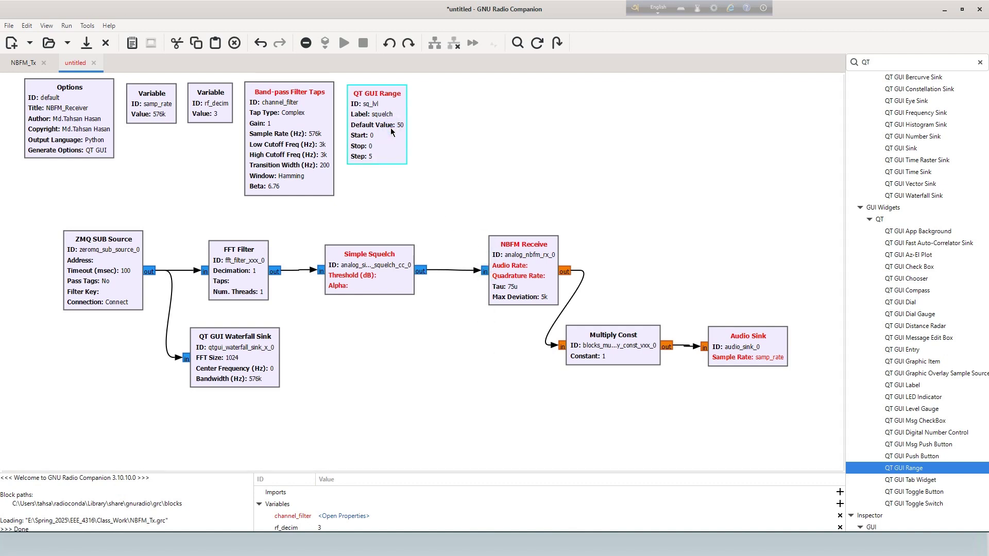
{"action": "key", "text": "ctrl+c"}
{"action": "key", "text": "ctrl+v"}
{"action": "left_click_drag", "start_coordinate": [269, 223], "coordinate": [444, 114]}
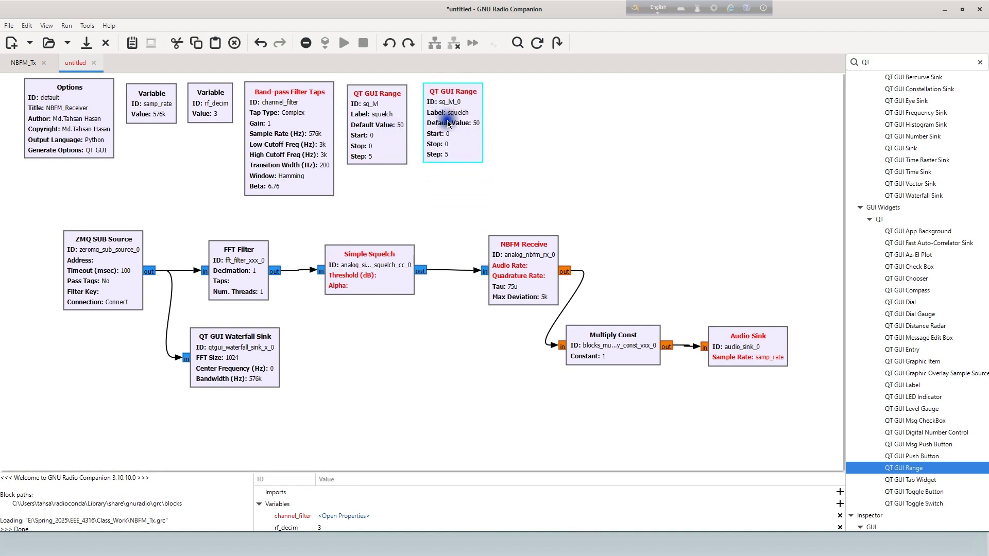
- Change both the ID and the label of the copied QT GUI Range block to volume
{"action": "double_click", "coordinate": [447, 120]}
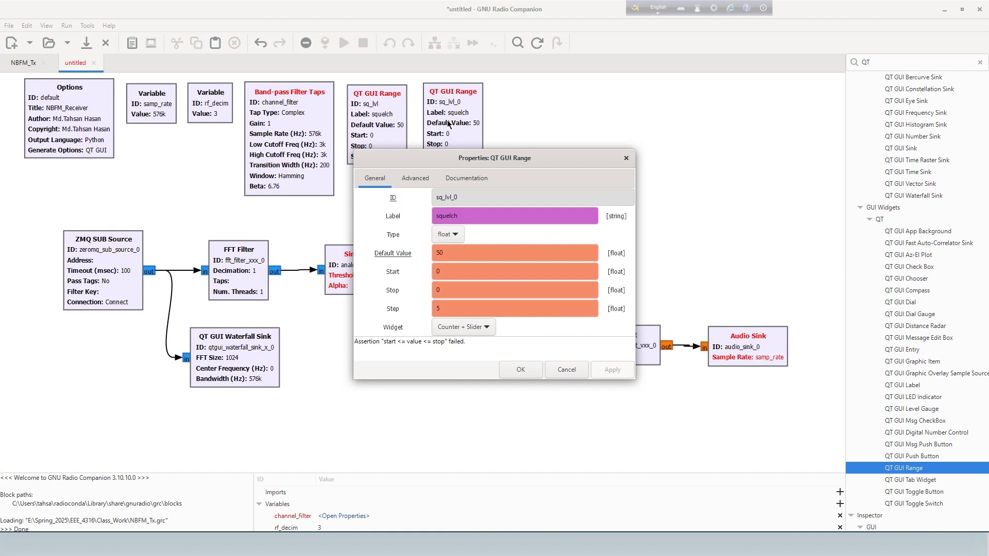
{"action": "left_click", "coordinate": [470, 197]}
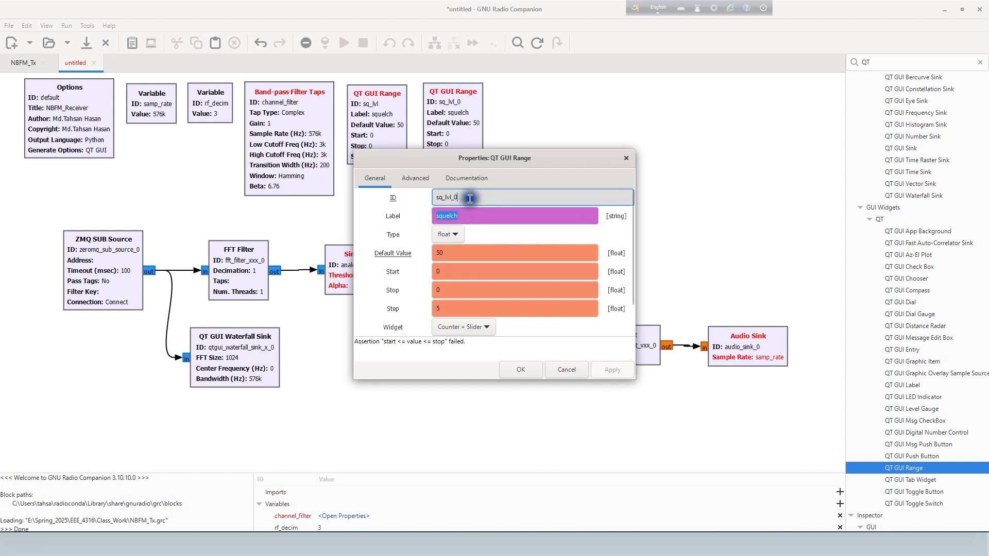
{"action": "left_click_drag", "start_coordinate": [469, 198], "coordinate": [431, 198]}
{"action": "type", "text": "volume"}
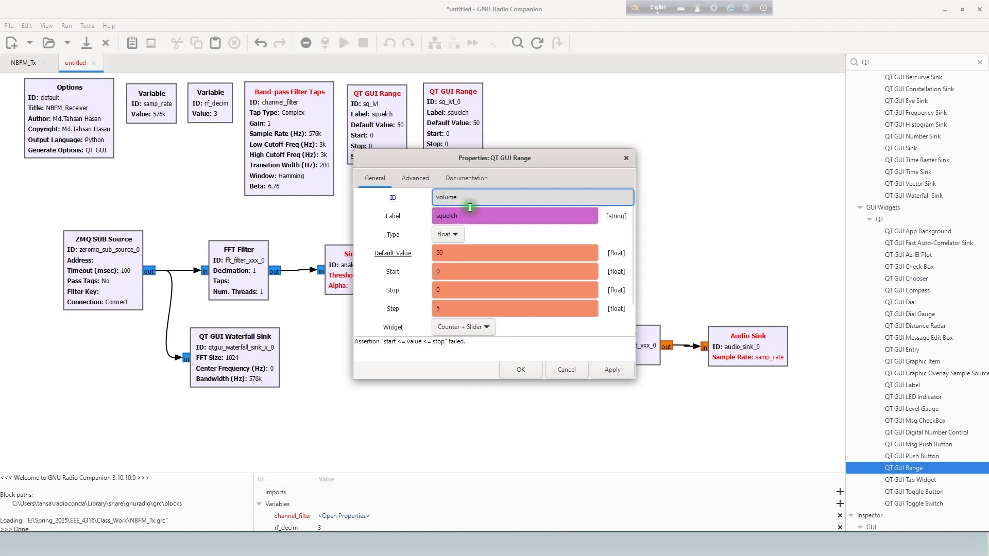
{"action": "key", "text": "ctrl+a"}
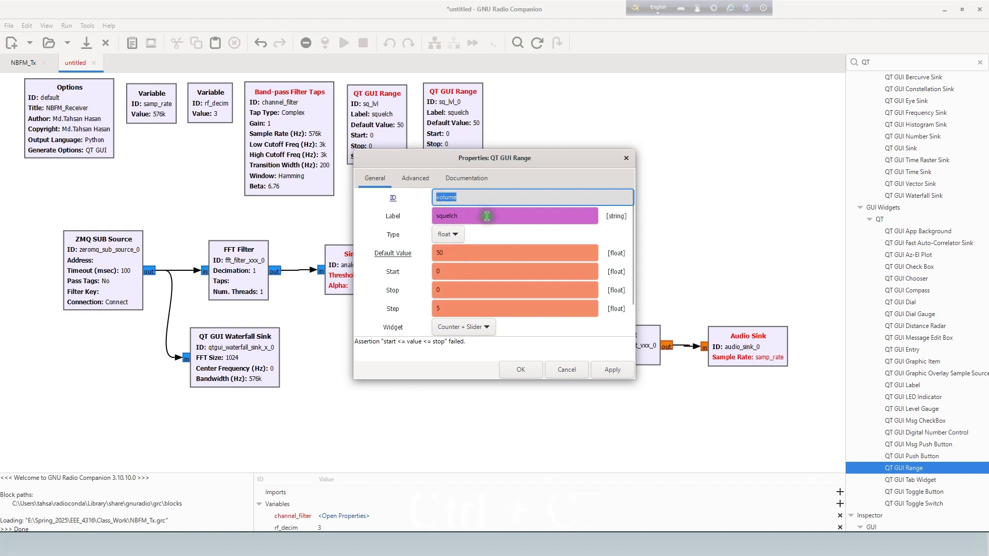
{"action": "left_click_drag", "start_coordinate": [484, 216], "coordinate": [424, 214]}
{"action": "key", "text": "ctrl+v"}
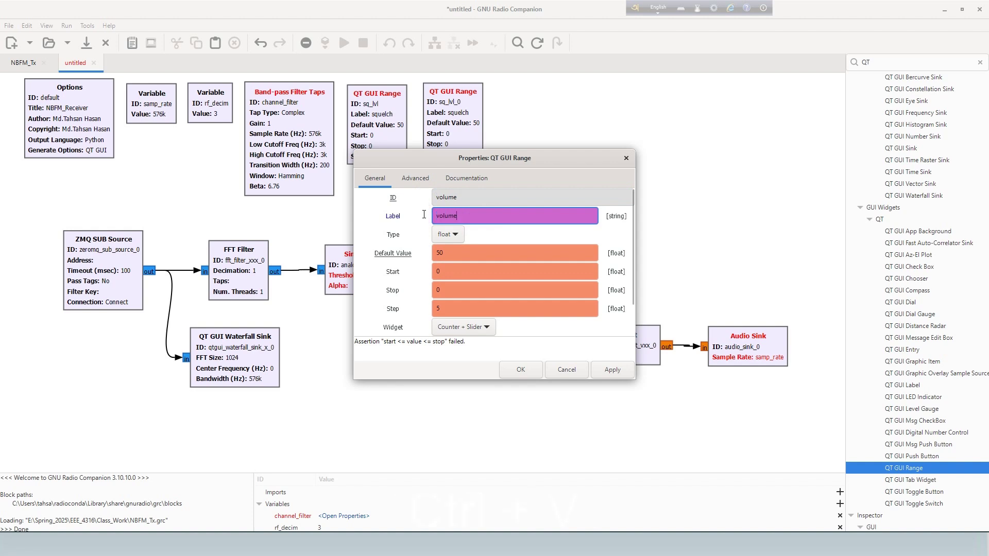
- Set the volume range's default value to 50e-3, stop to 1 and step to 50e-3, and apply the properties
{"action": "left_click", "coordinate": [462, 250]}
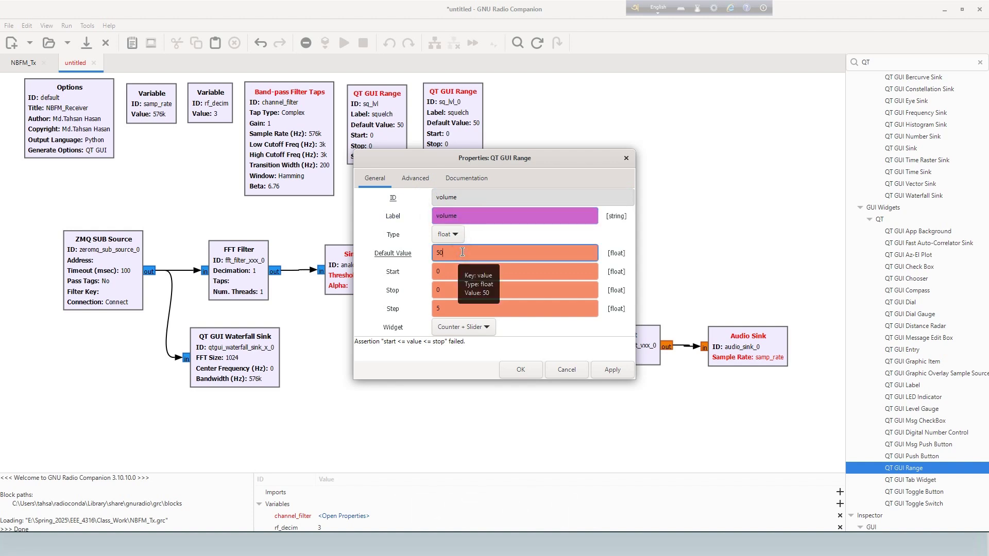
{"action": "type", "text": "e-"}
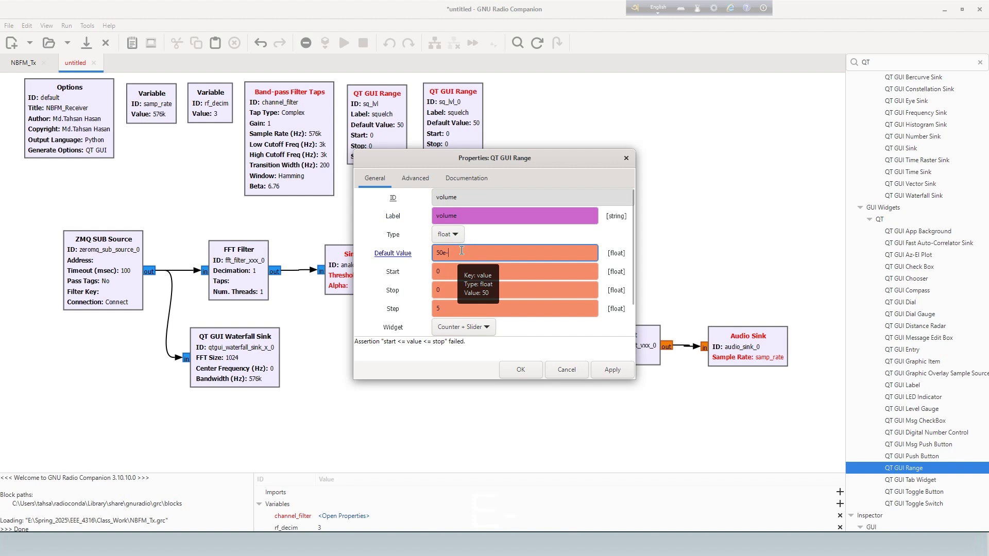
{"action": "type", "text": "3"}
{"action": "left_click", "coordinate": [449, 290]}
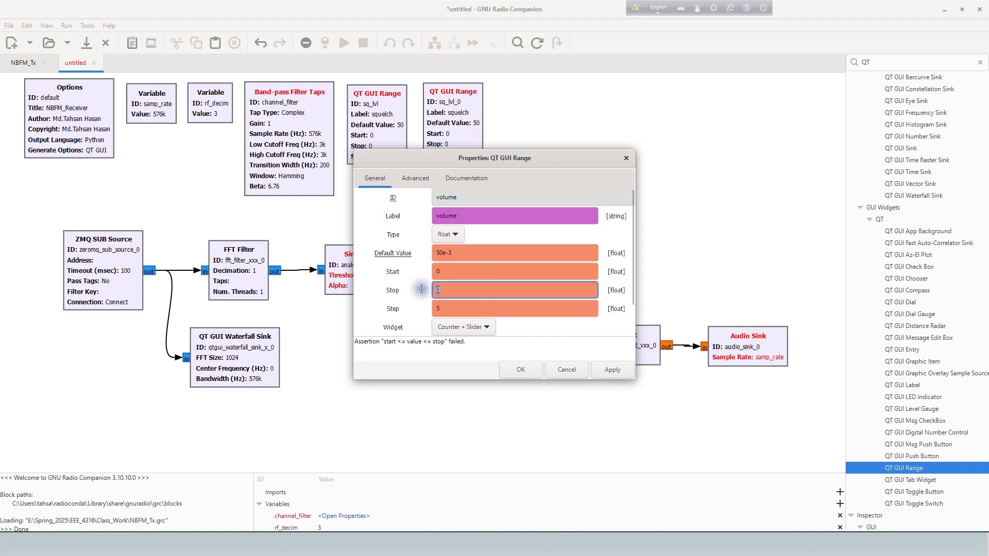
{"action": "type", "text": "1"}
{"action": "left_click", "coordinate": [458, 309]}
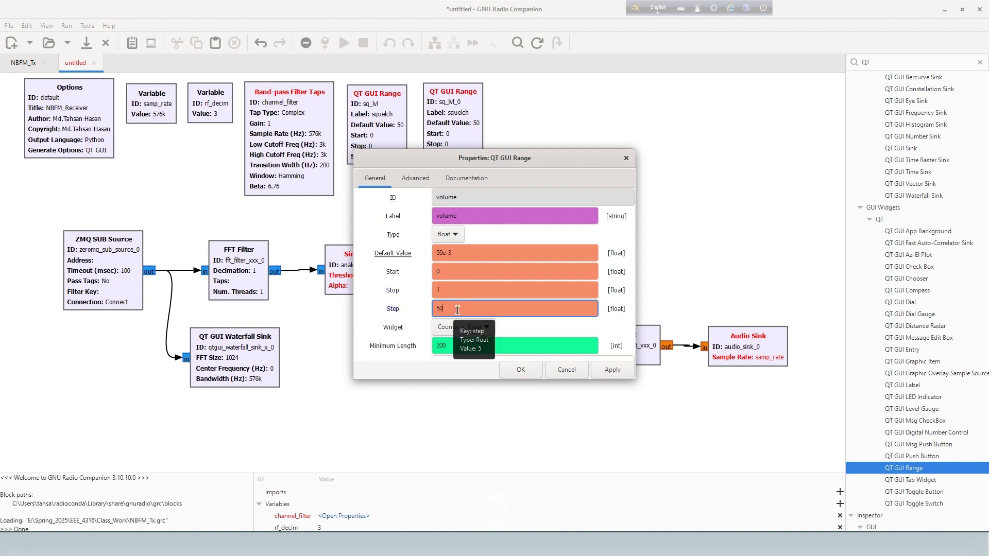
{"action": "type", "text": "0e-3"}
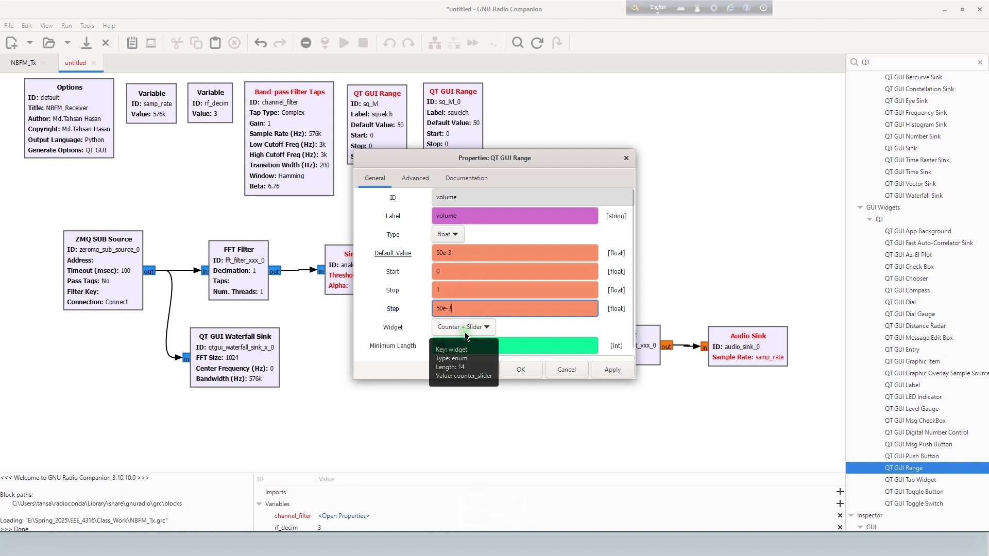
{"action": "left_click", "coordinate": [515, 370]}
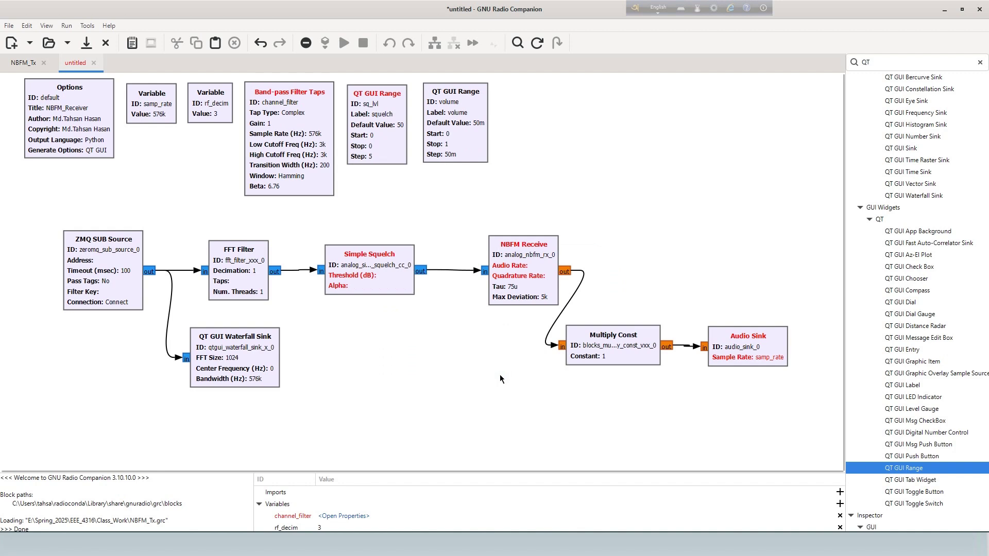
- Set the start value of the squelch QT GUI Range block to -100
{"action": "left_click", "coordinate": [409, 143]}
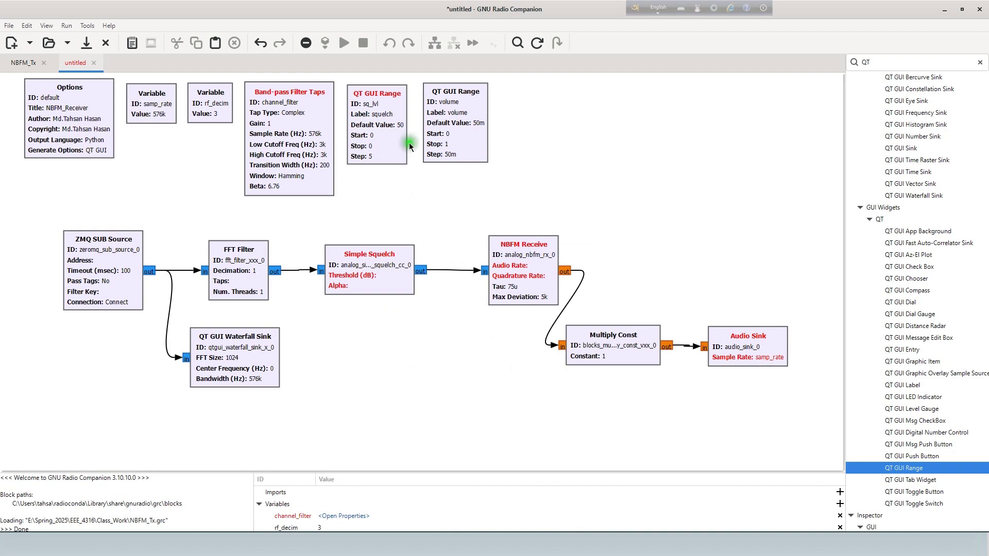
{"action": "left_click", "coordinate": [385, 148]}
{"action": "double_click", "coordinate": [384, 152]}
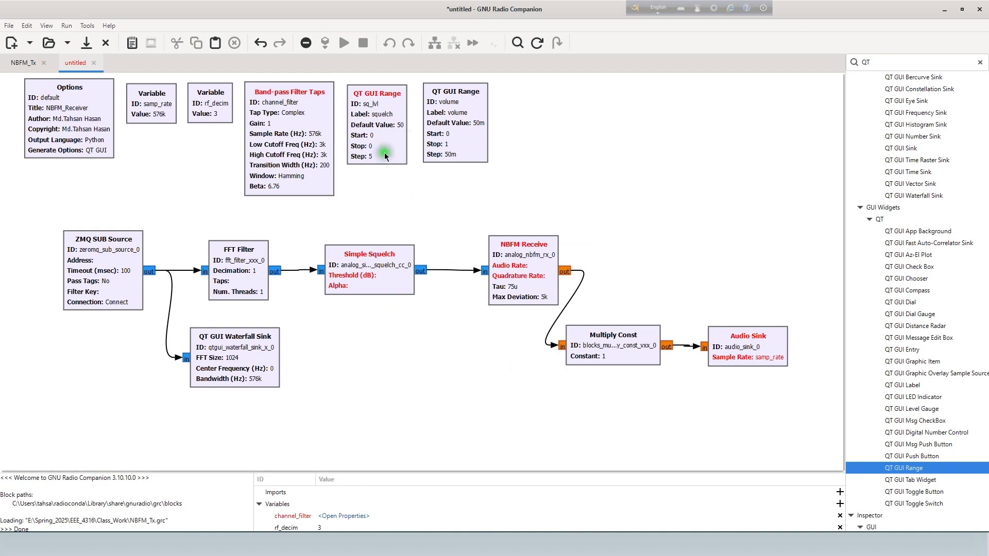
{"action": "left_click", "coordinate": [443, 278]}
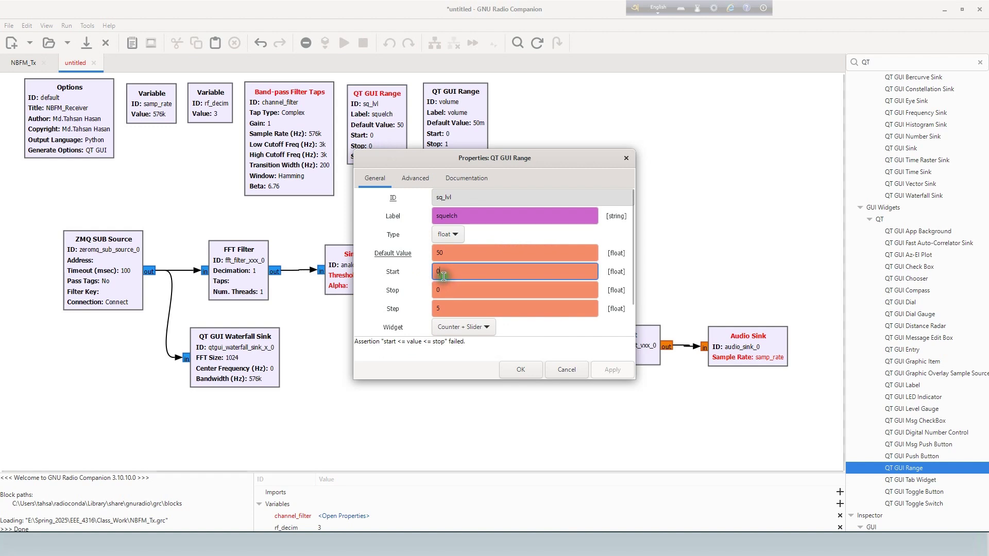
{"action": "type", "text": "-100"}
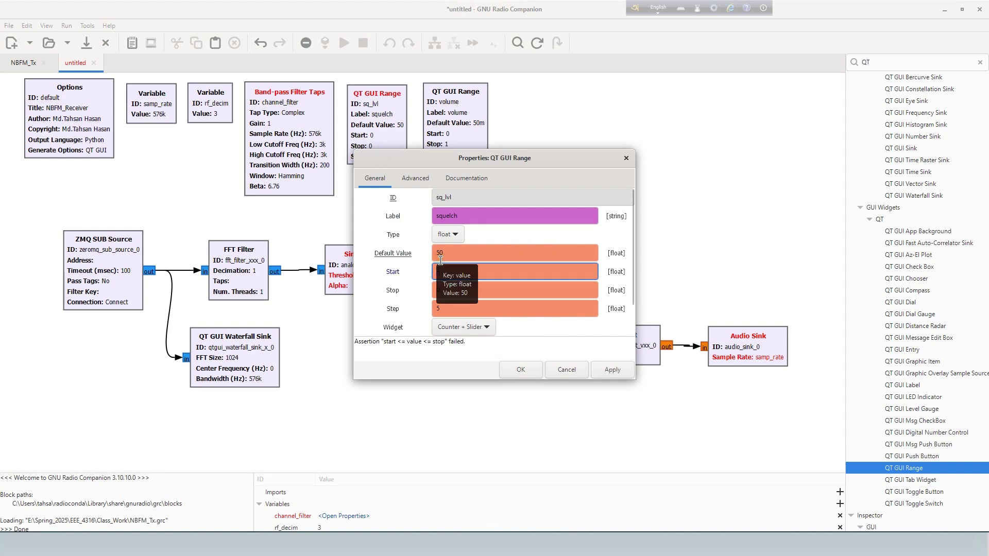
{"action": "left_click", "coordinate": [524, 368]}
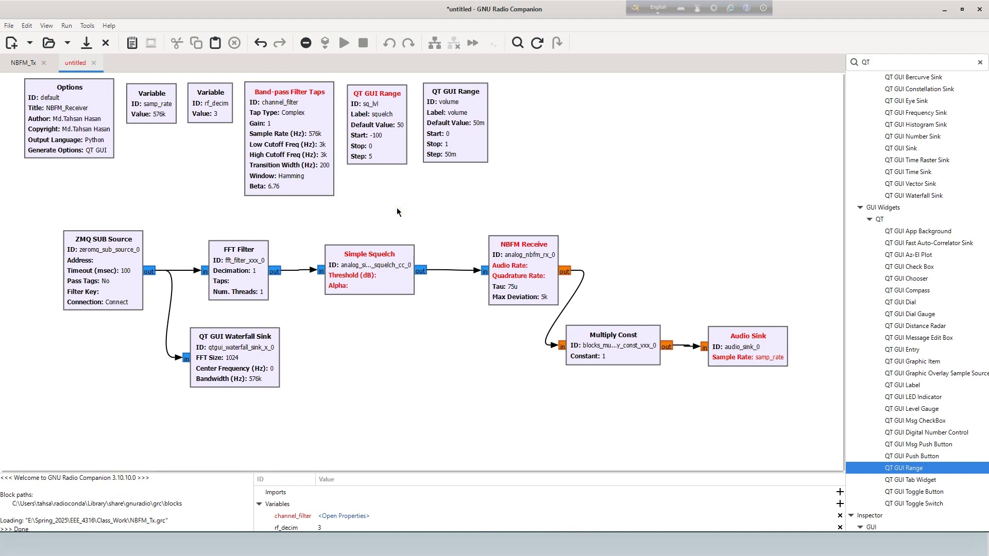
- Set the FFT Filter block's taps to channel_filter
{"action": "left_click", "coordinate": [254, 270]}
{"action": "left_click", "coordinate": [260, 285]}
{"action": "left_click", "coordinate": [260, 286]}
{"action": "left_click", "coordinate": [234, 283]}
{"action": "double_click", "coordinate": [235, 283]}
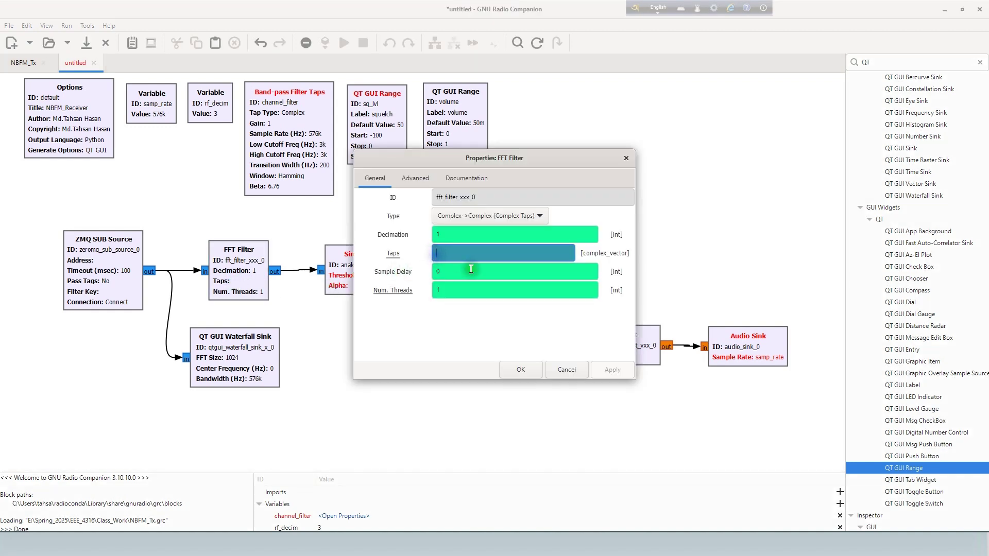
{"action": "type", "text": "channe"}
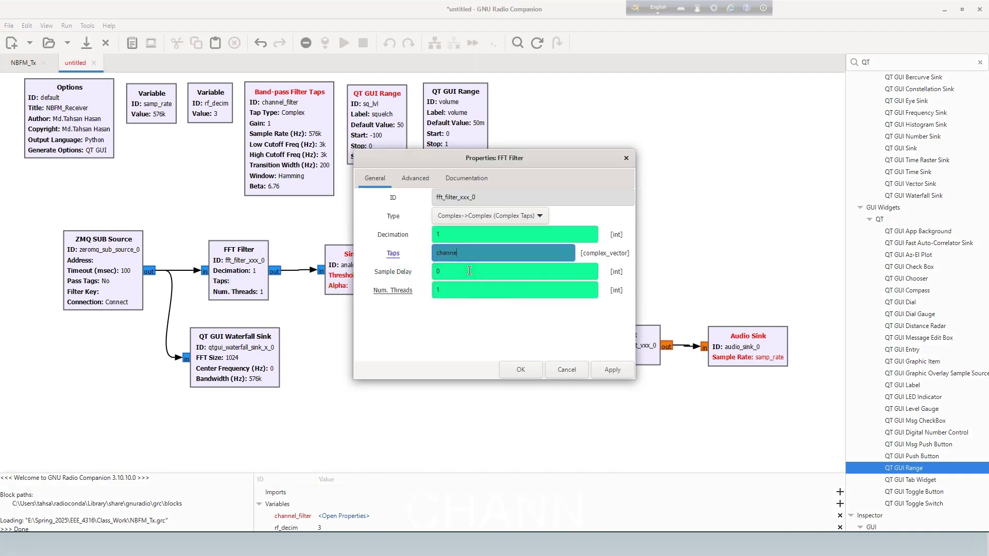
{"action": "type", "text": "l_filter"}
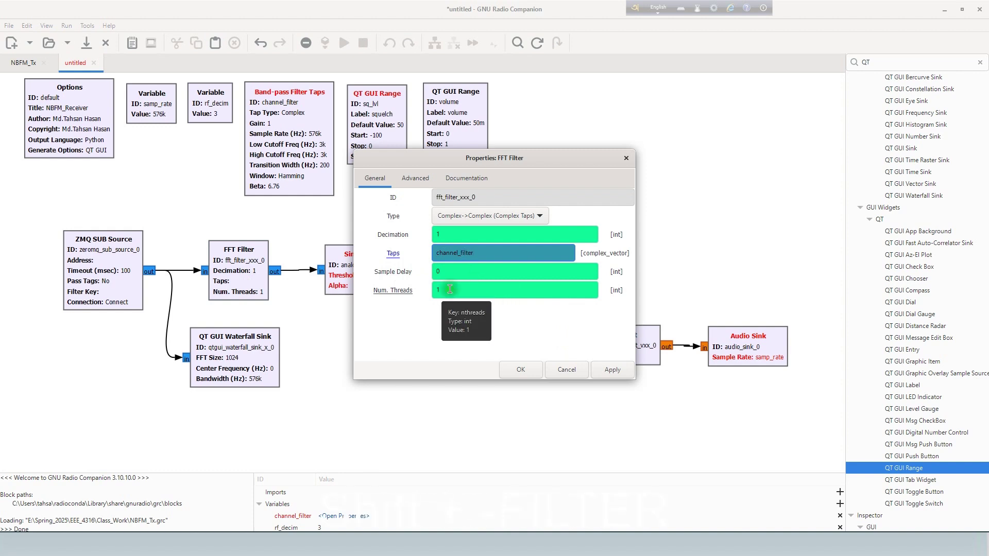
{"action": "left_click", "coordinate": [521, 368]}
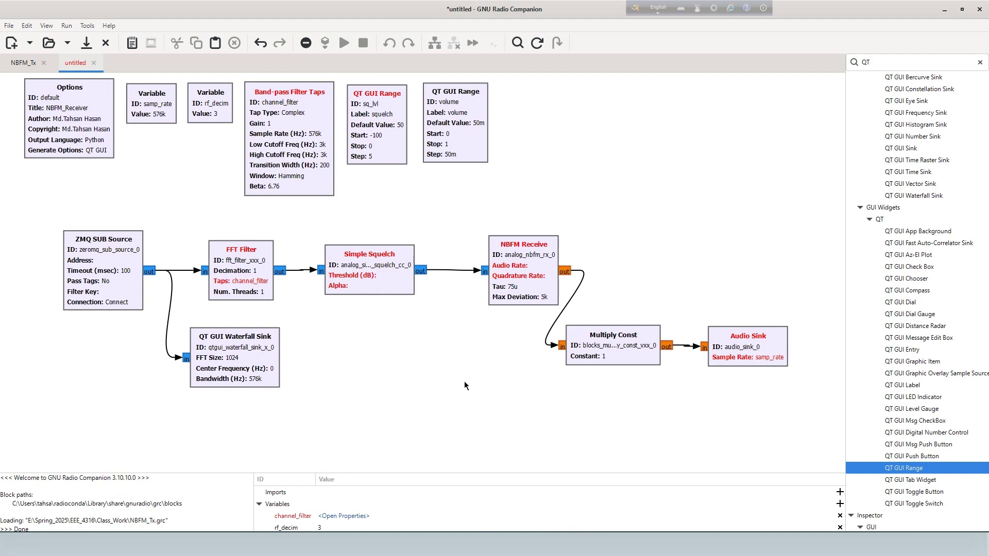
- Set the Simple Squelch block's threshold to -50 dB and its alpha to 1, and confirm the properties
{"action": "left_click", "coordinate": [379, 274]}
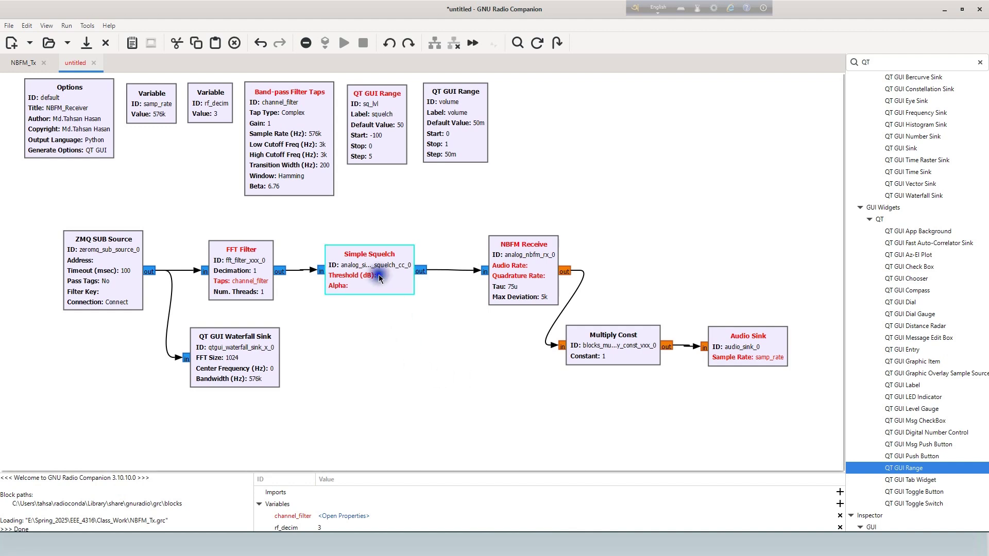
{"action": "double_click", "coordinate": [389, 286]}
{"action": "left_click", "coordinate": [446, 213]}
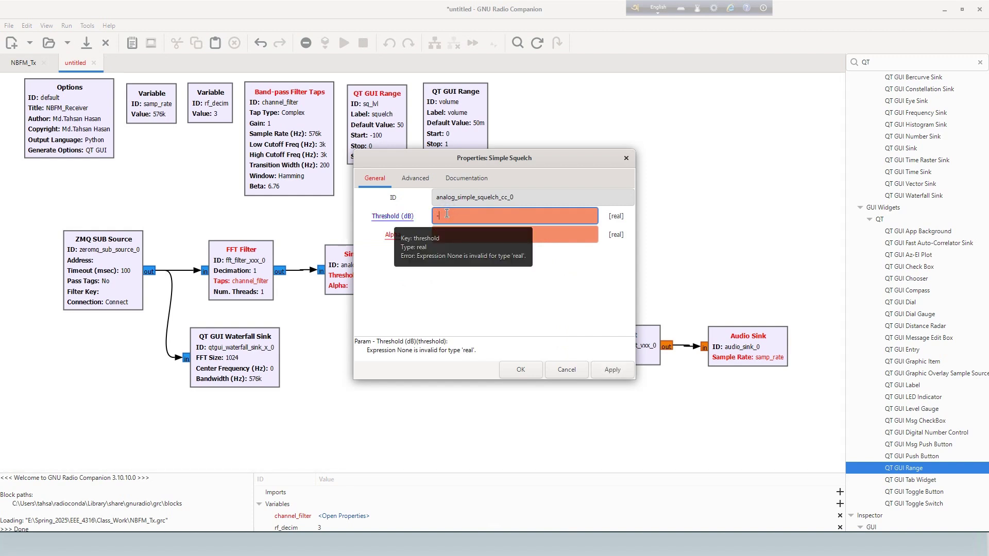
{"action": "type", "text": "50"}
{"action": "left_click", "coordinate": [470, 230]}
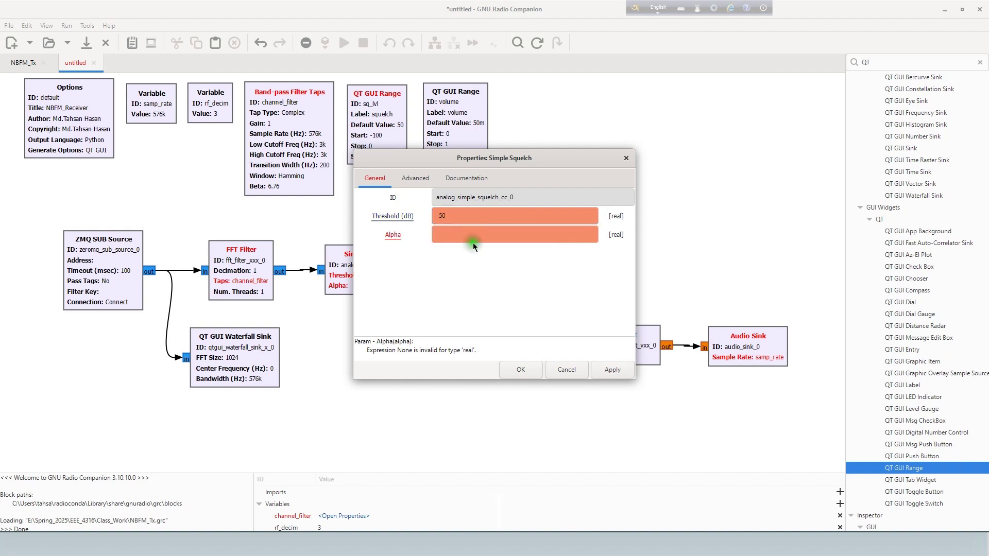
{"action": "left_click", "coordinate": [463, 236]}
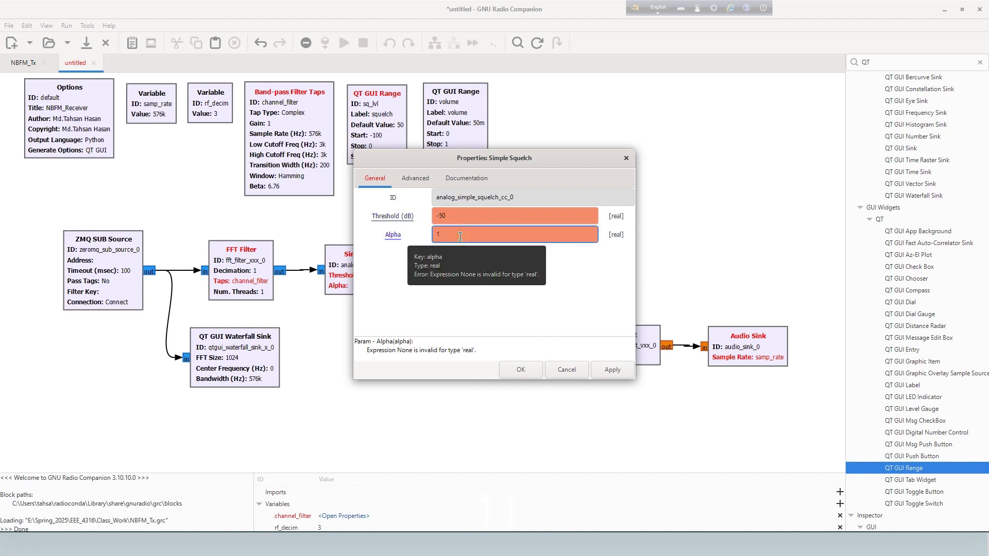
{"action": "left_click", "coordinate": [459, 263]}
{"action": "left_click", "coordinate": [518, 369]}
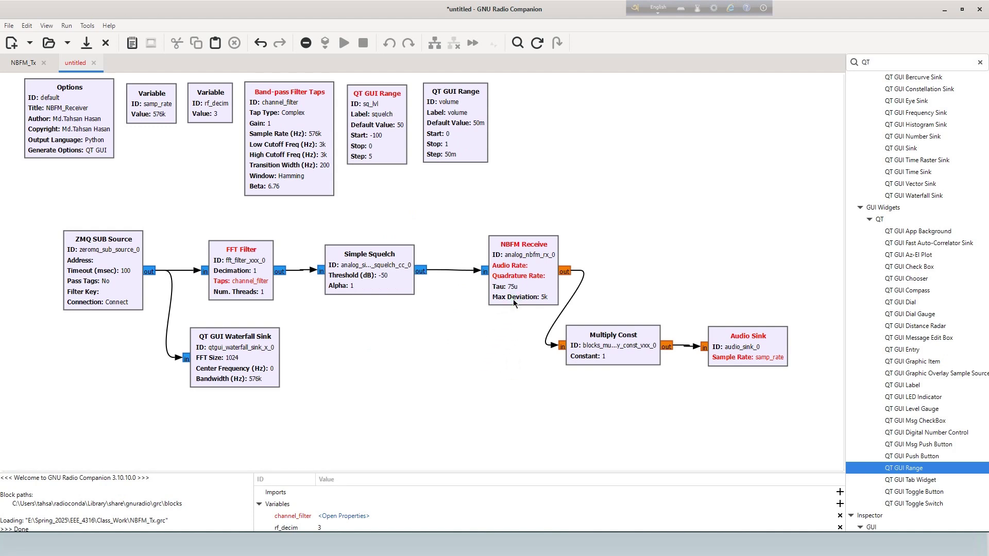
- Set the NBFM Receive block's audio rate to 48e3 and quadrature rate to 192e3, and confirm the properties
{"action": "double_click", "coordinate": [538, 282]}
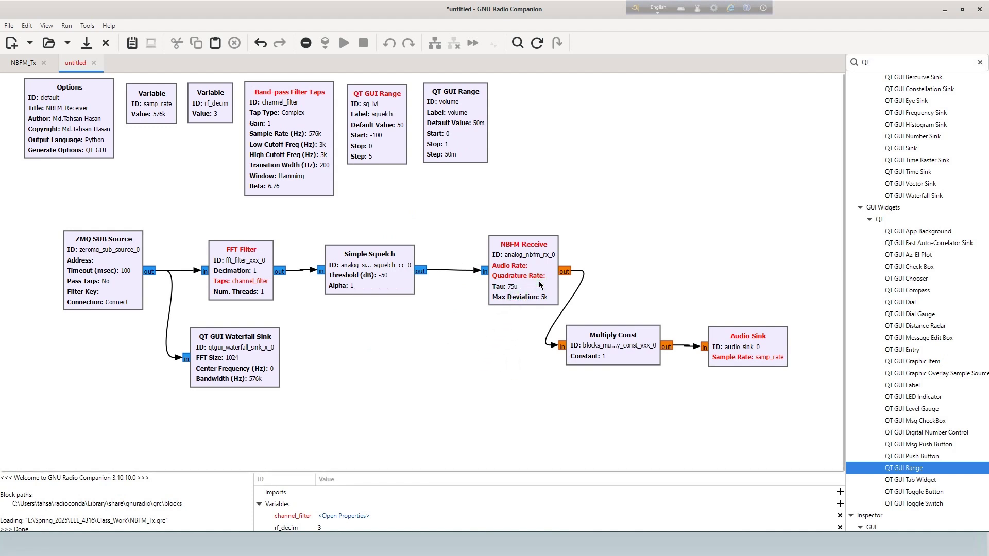
{"action": "double_click", "coordinate": [538, 282]}
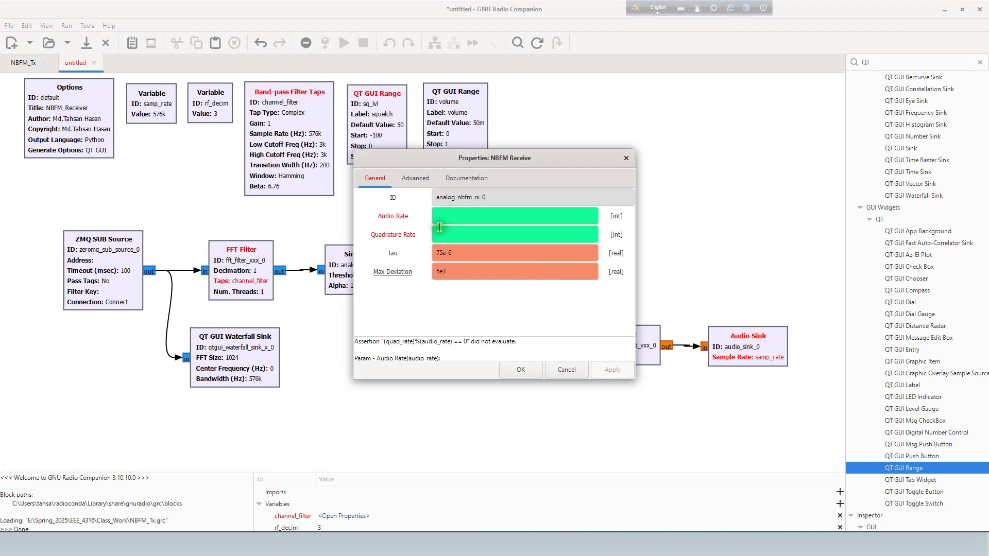
{"action": "left_click", "coordinate": [442, 219]}
{"action": "type", "text": "48"}
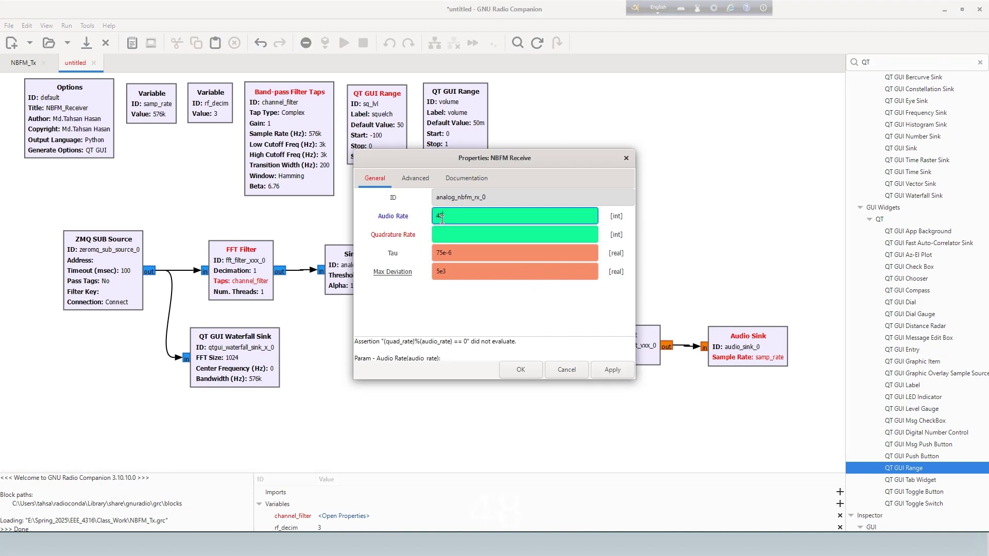
{"action": "type", "text": "e3"}
{"action": "left_click", "coordinate": [446, 236]}
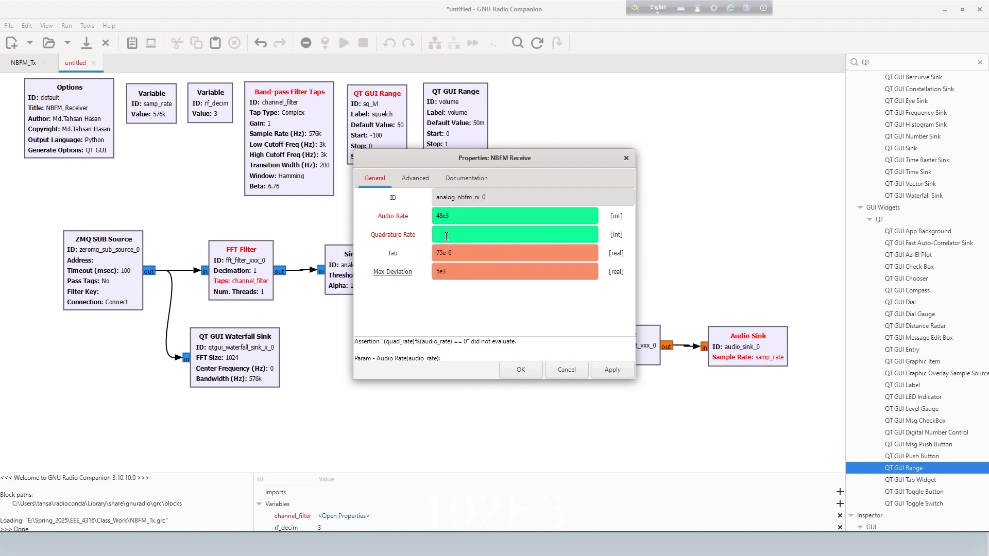
{"action": "left_click", "coordinate": [446, 236]}
{"action": "type", "text": "19"}
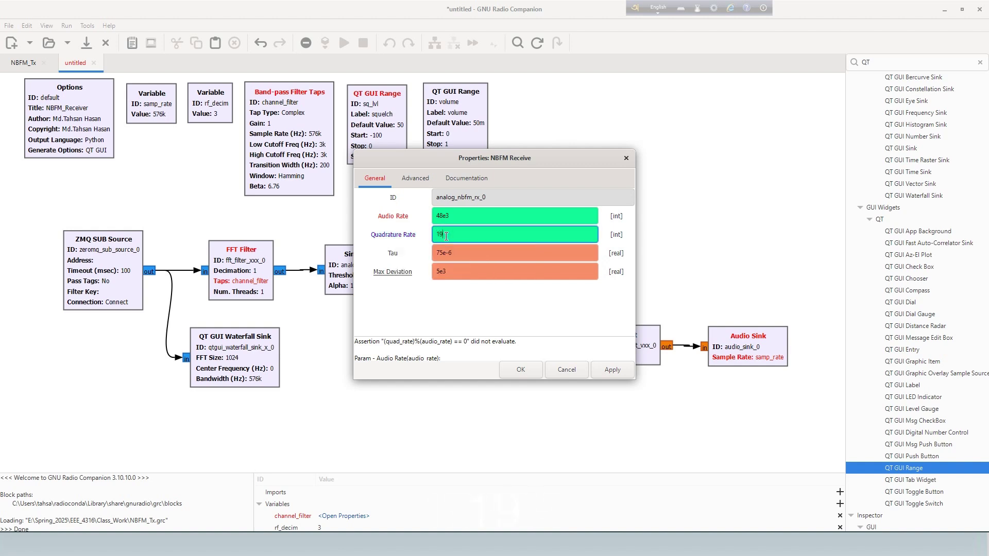
{"action": "type", "text": "2e3"}
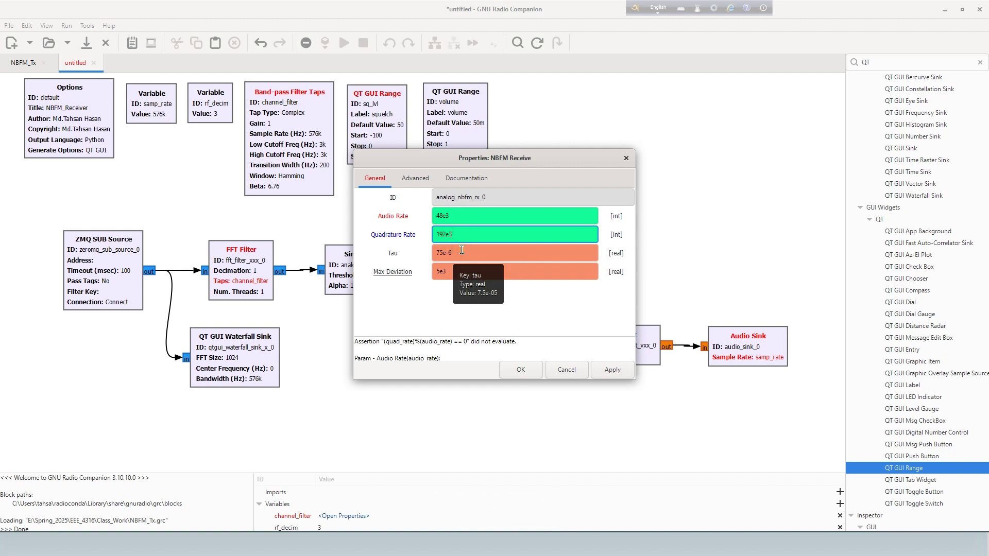
{"action": "left_click", "coordinate": [462, 291]}
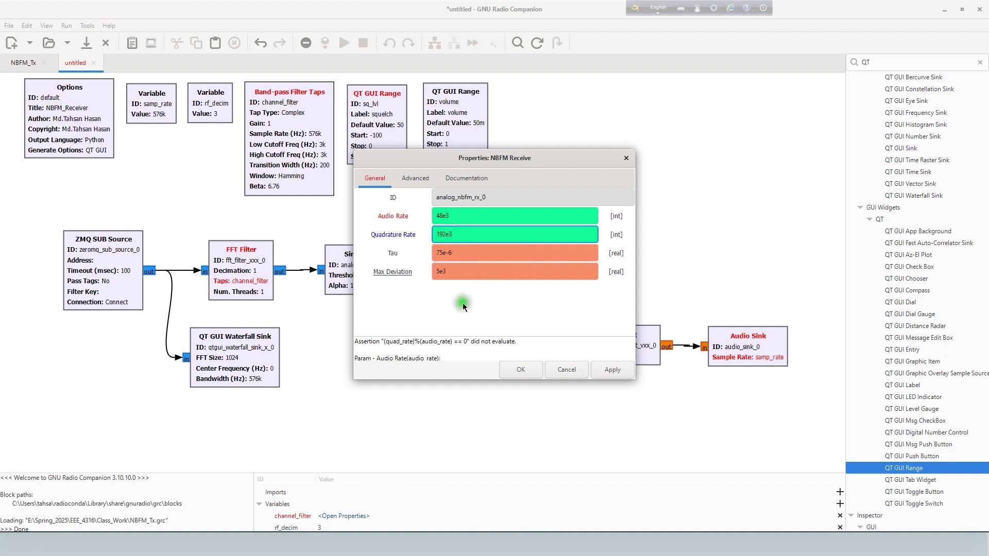
{"action": "left_click", "coordinate": [519, 367]}
{"action": "left_click", "coordinate": [521, 369]}
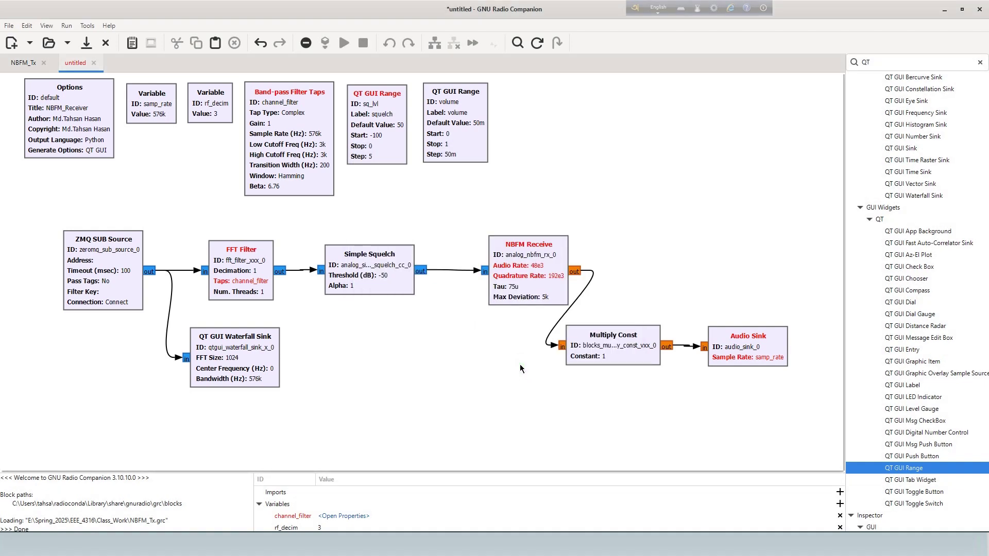
- Rewrite the NBFM Receive block's rates as integers: audio rate 48000 and quadrature rate 192000
{"action": "double_click", "coordinate": [530, 280]}
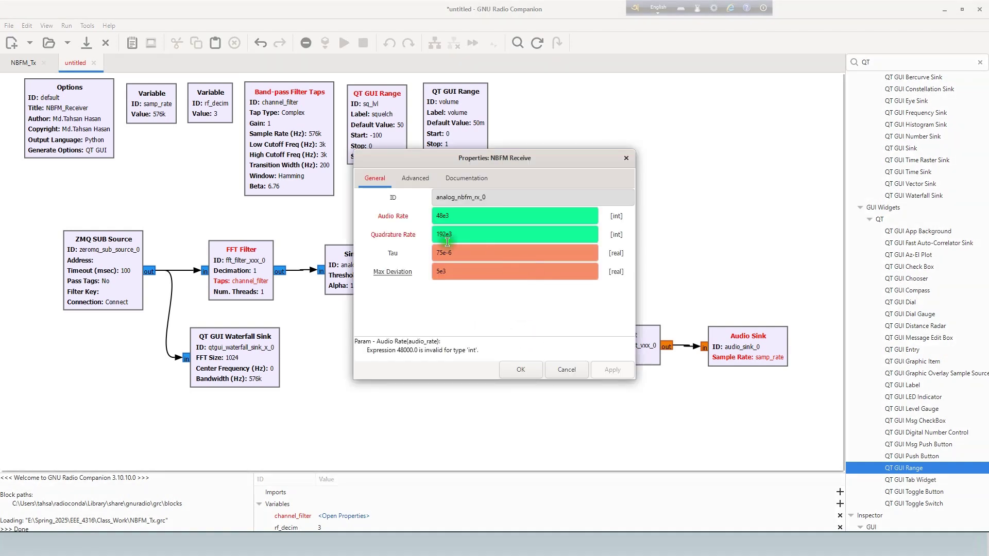
{"action": "left_click", "coordinate": [451, 217]}
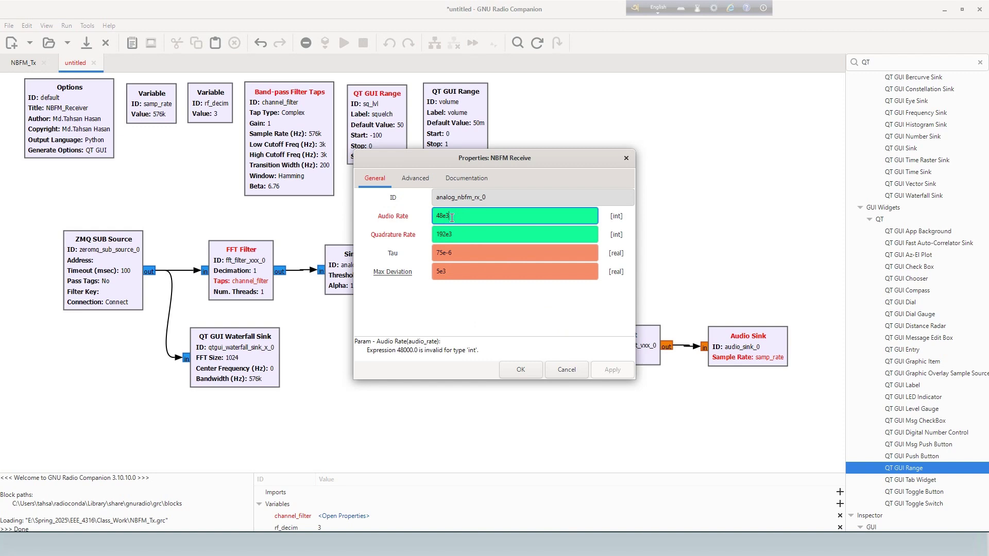
{"action": "key", "text": "BackSpace"}
{"action": "key", "text": "BackSpace"}
{"action": "type", "text": "000"}
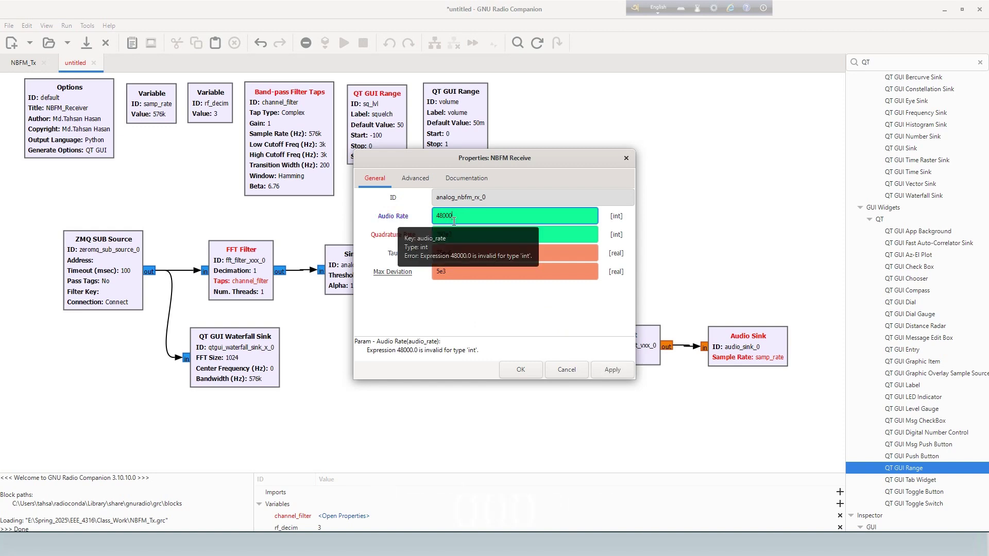
{"action": "left_click", "coordinate": [463, 236]}
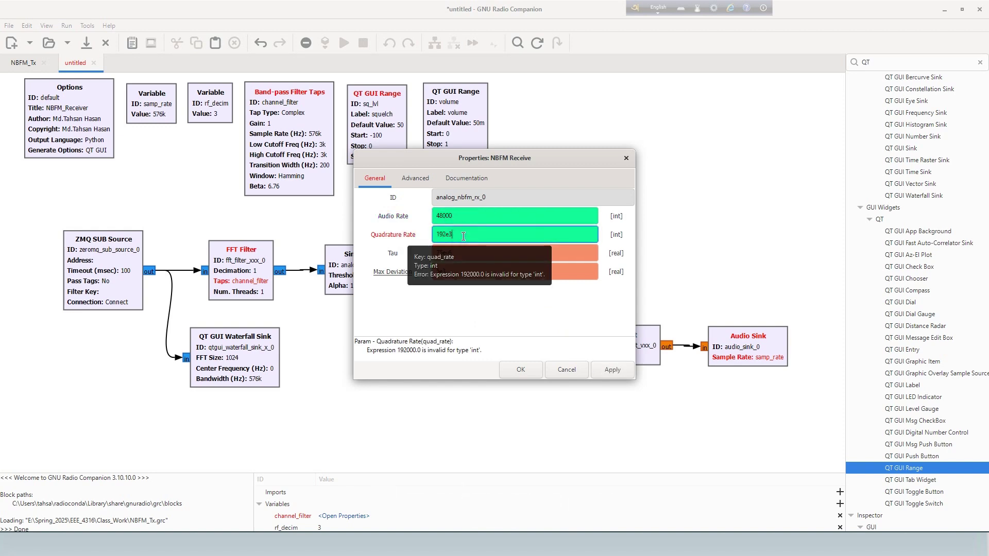
{"action": "key", "text": "BackSpace"}
{"action": "key", "text": "BackSpace"}
{"action": "type", "text": "000"}
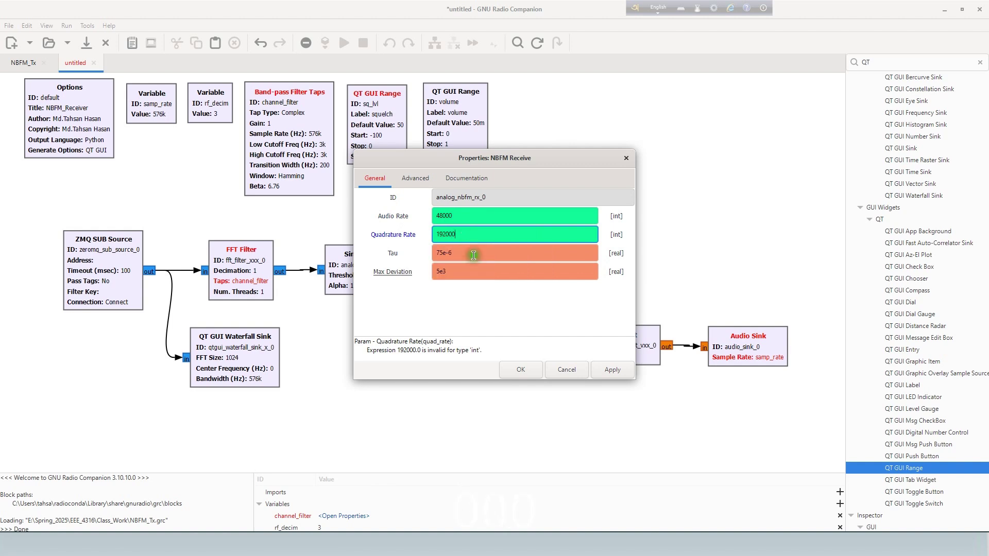
{"action": "left_click", "coordinate": [517, 372]}
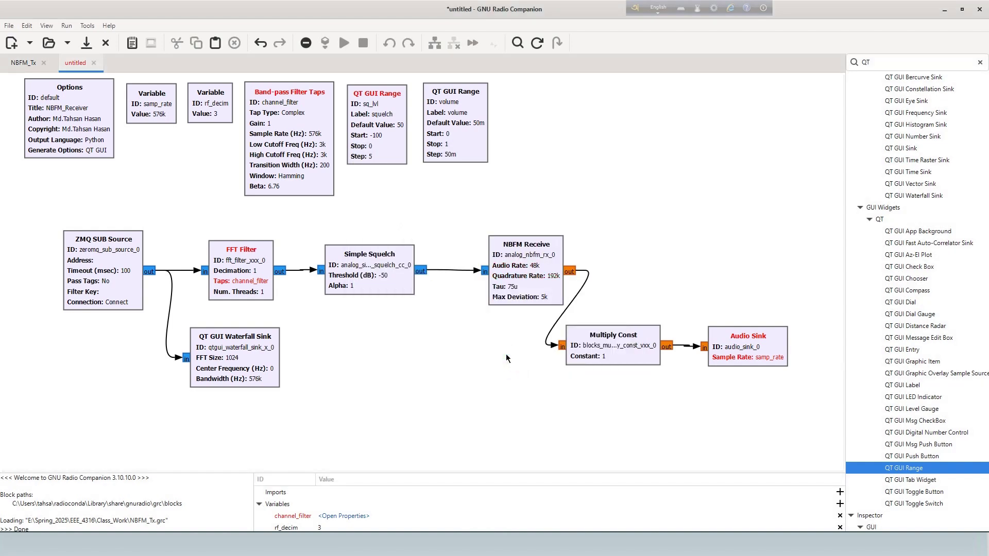
- Set the Audio Sink block's sample rate to 48000
{"action": "left_click", "coordinate": [722, 337]}
{"action": "double_click", "coordinate": [722, 338]}
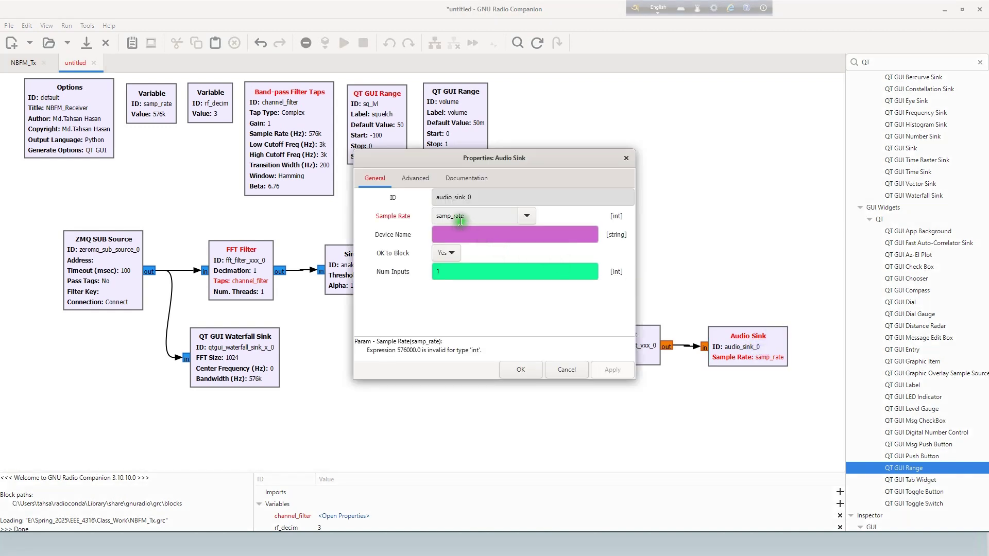
{"action": "double_click", "coordinate": [459, 218]}
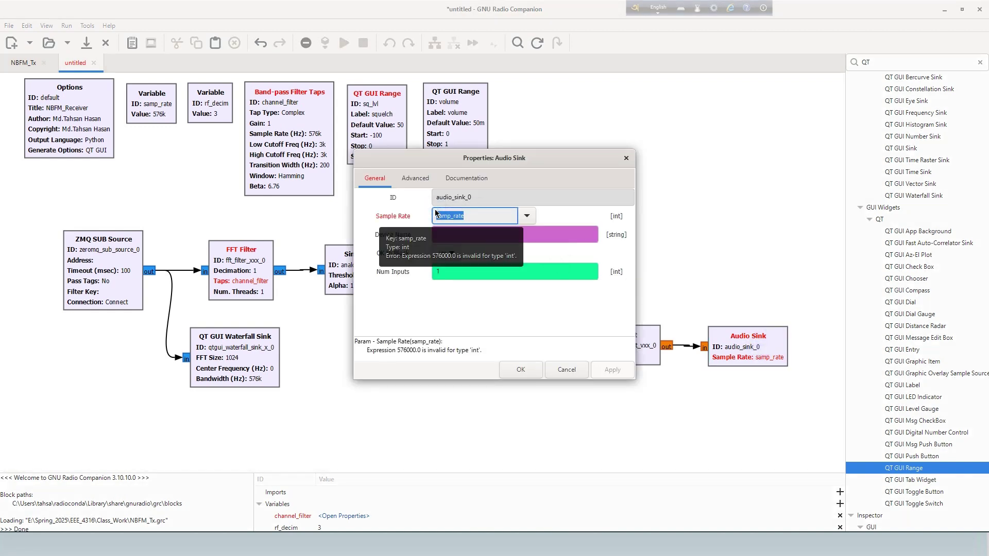
{"action": "key", "text": "BackSpace"}
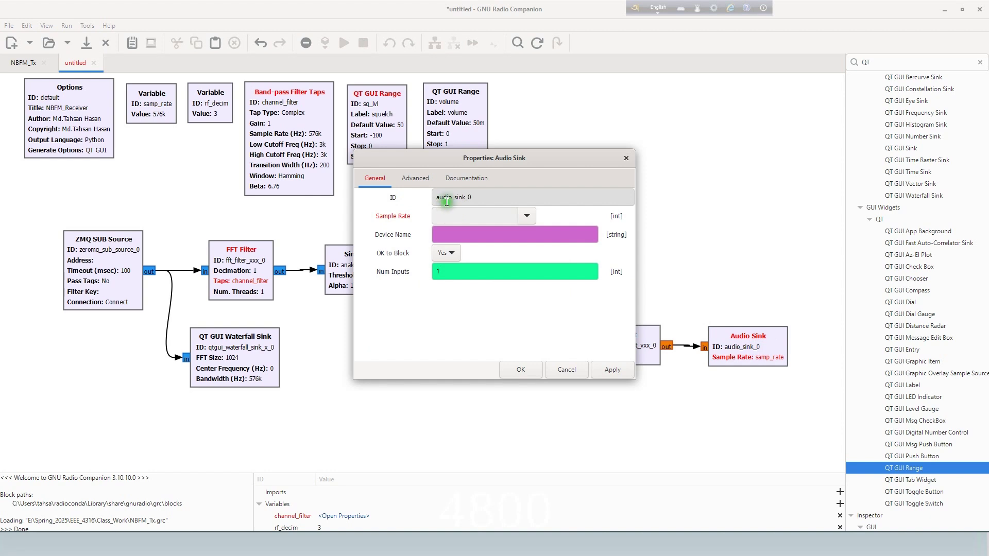
{"action": "left_click", "coordinate": [459, 215]}
{"action": "type", "text": "4"}
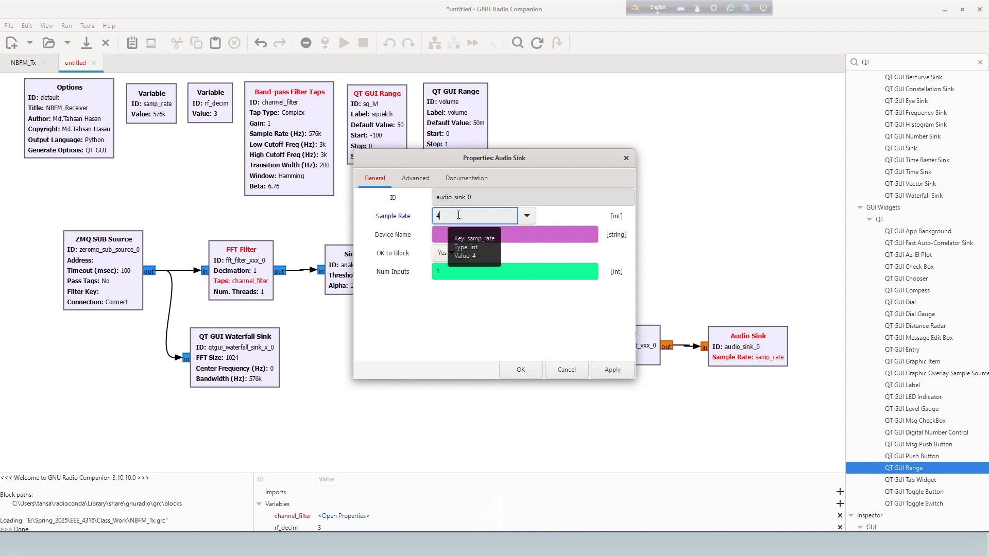
{"action": "type", "text": "8000"}
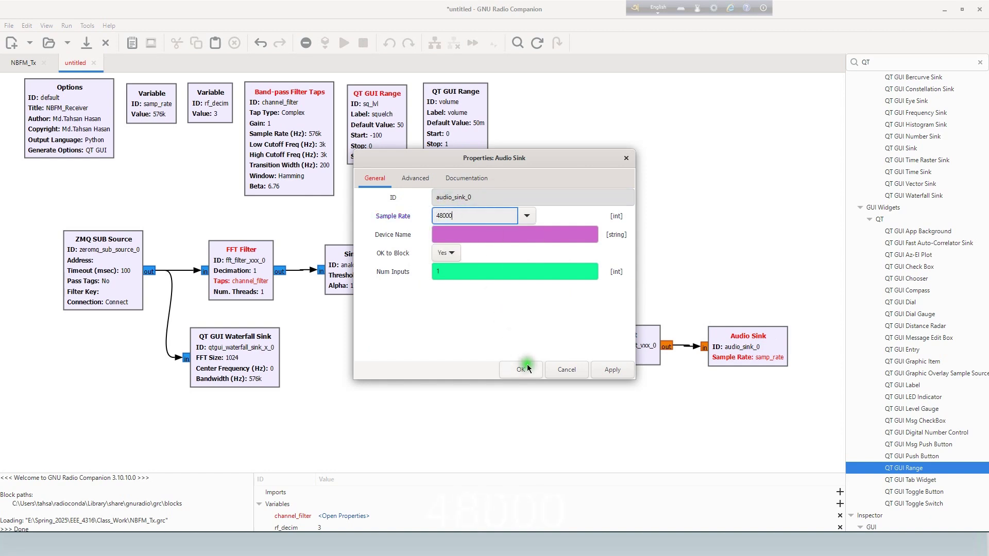
{"action": "left_click", "coordinate": [526, 365]}
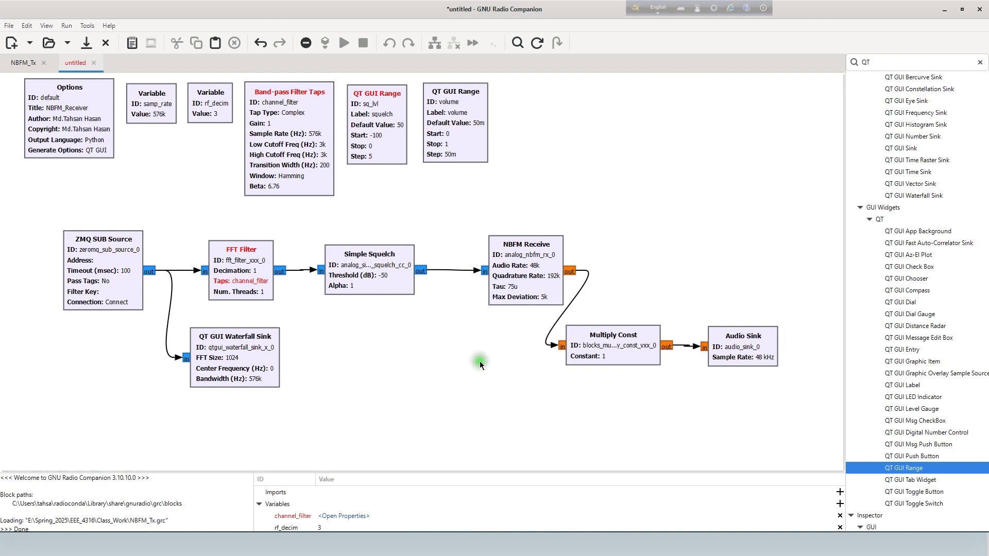
- Set the FFT Filter block's decimation to 3 and confirm its properties
{"action": "double_click", "coordinate": [221, 273]}
{"action": "double_click", "coordinate": [433, 235]}
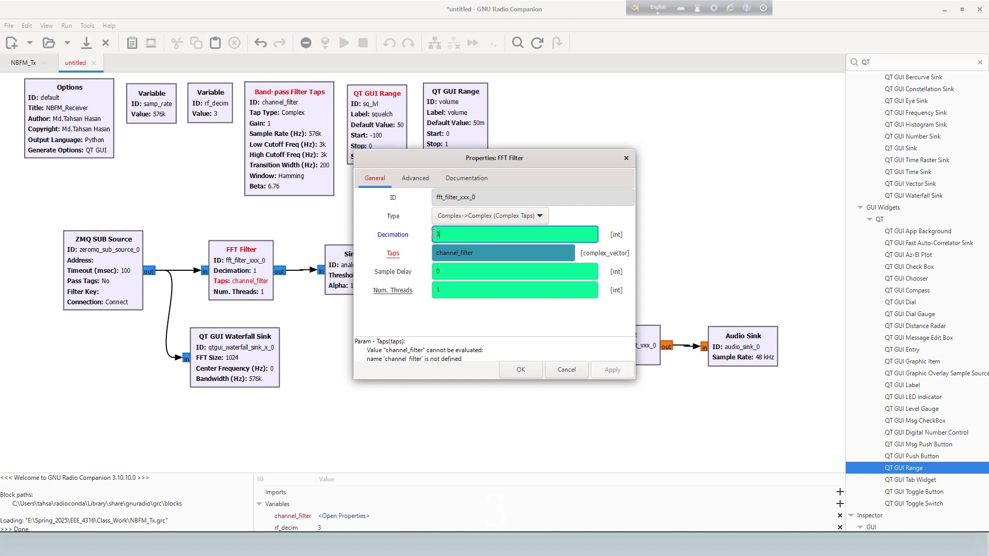
{"action": "left_click", "coordinate": [520, 370]}
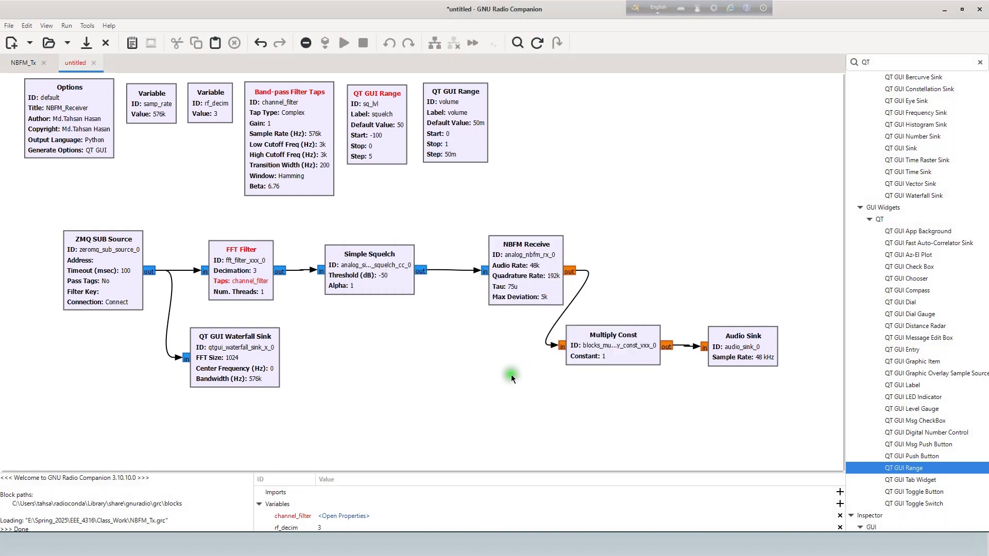
{"action": "left_click", "coordinate": [509, 374]}
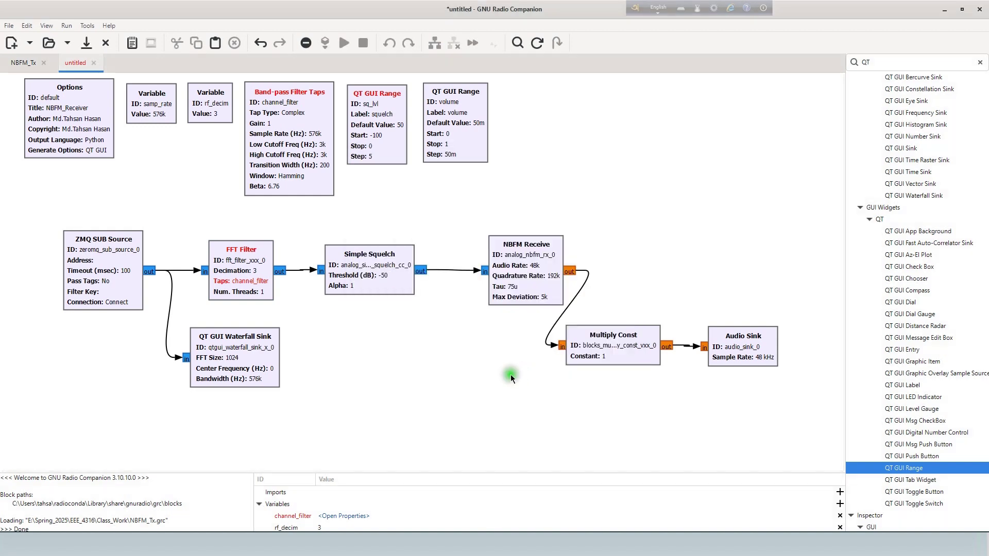
{"action": "left_click", "coordinate": [418, 384]}
- Save the flowgraph as NBFM_Rx.grc in the Spring_2025/EEE_4316/Class_Work folder on the Education (E:) drive
{"action": "left_click", "coordinate": [10, 26]}
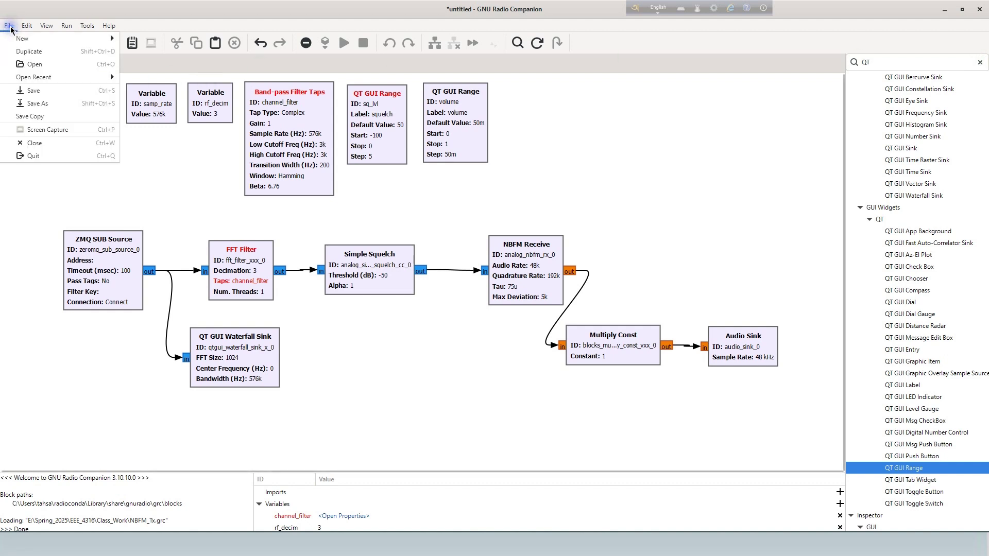
{"action": "left_click", "coordinate": [43, 91]}
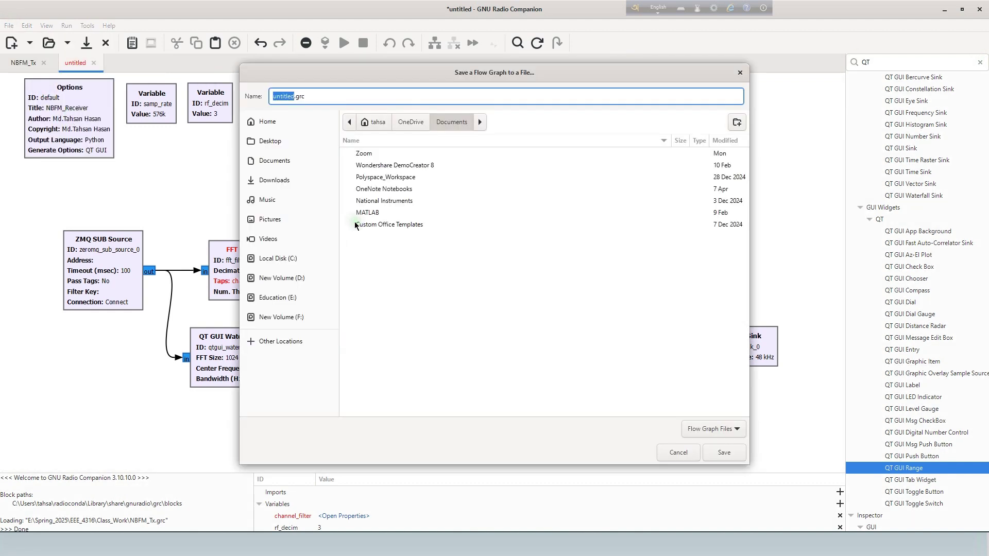
{"action": "left_click", "coordinate": [269, 299]}
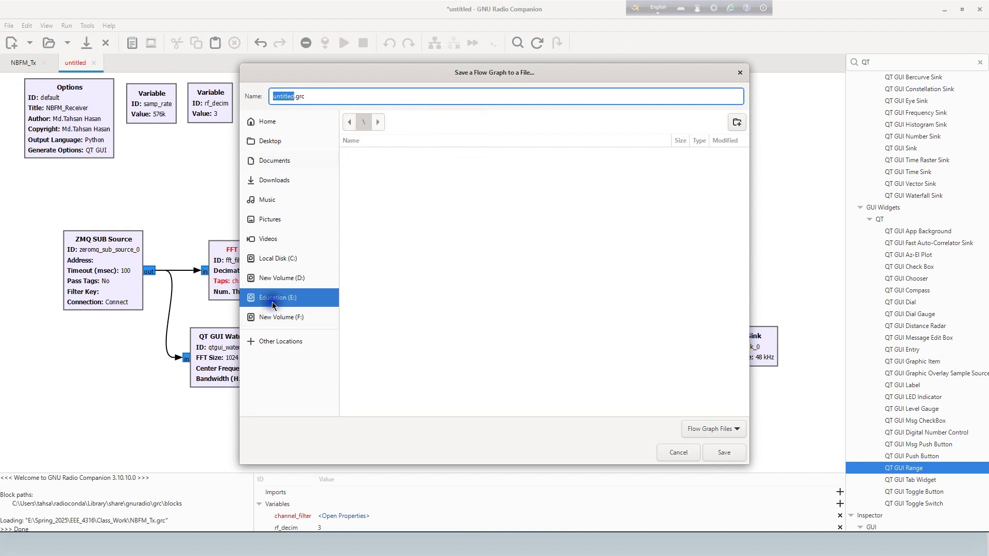
{"action": "double_click", "coordinate": [370, 153]}
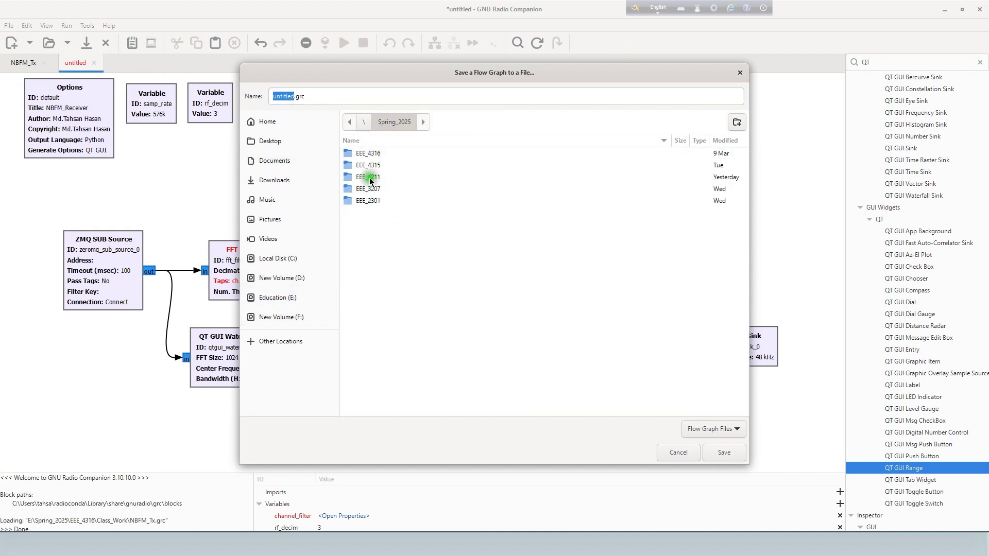
{"action": "double_click", "coordinate": [369, 154]}
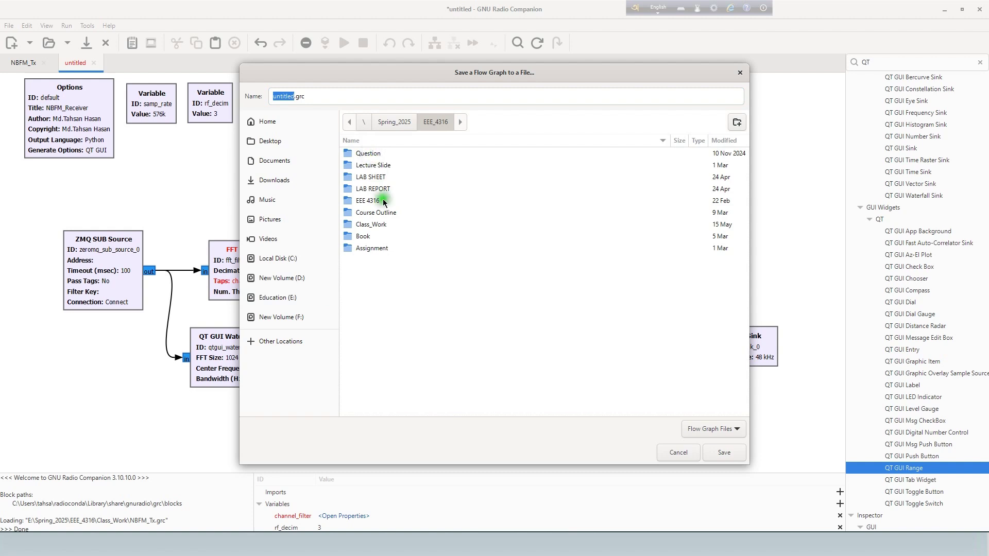
{"action": "double_click", "coordinate": [374, 224]}
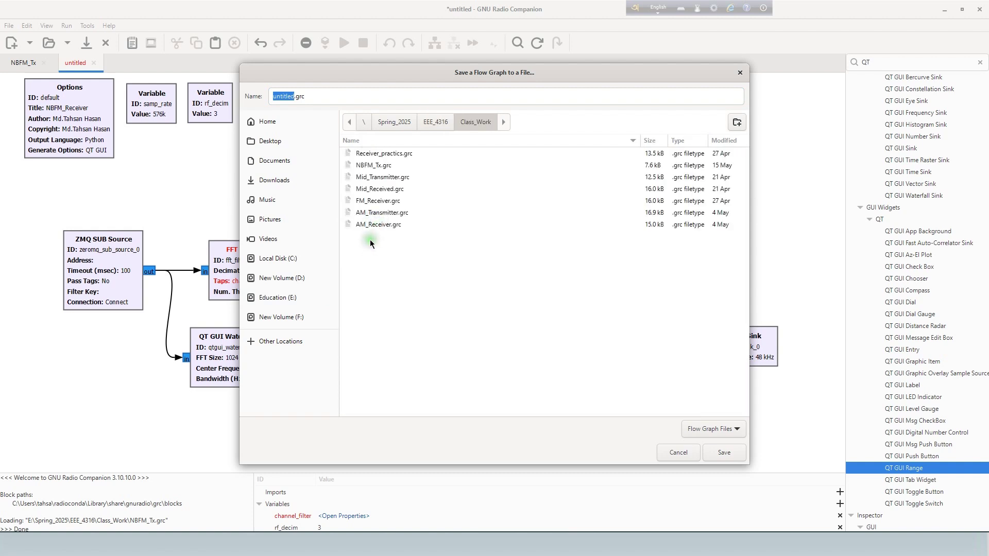
{"action": "left_click", "coordinate": [374, 165]}
{"action": "left_click", "coordinate": [292, 98]}
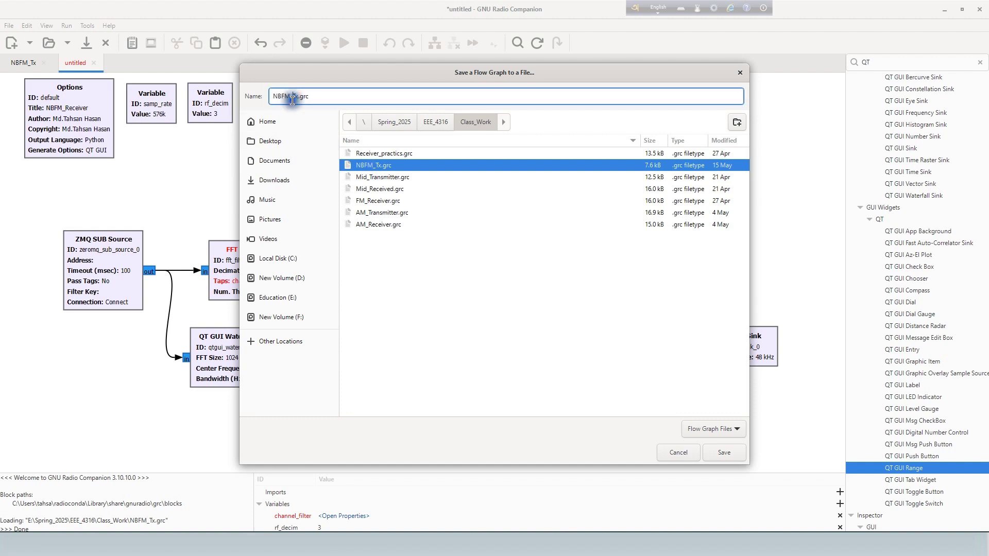
{"action": "key", "text": "BackSpace"}
{"action": "type", "text": "R"}
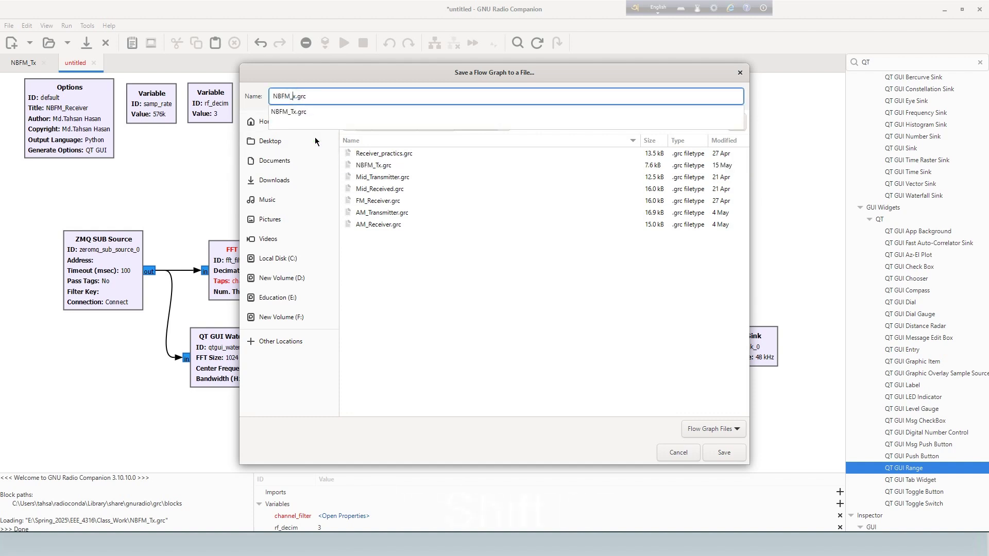
{"action": "left_click", "coordinate": [725, 453]}
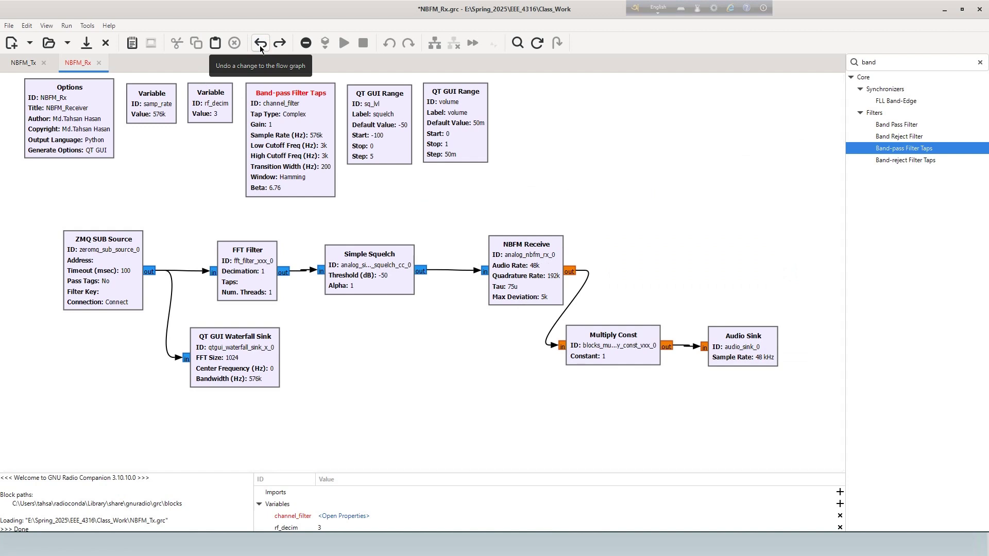
- Set the FFT Filter block's number of threads to 3 and confirm its properties
{"action": "left_click", "coordinate": [240, 267]}
{"action": "double_click", "coordinate": [240, 267]}
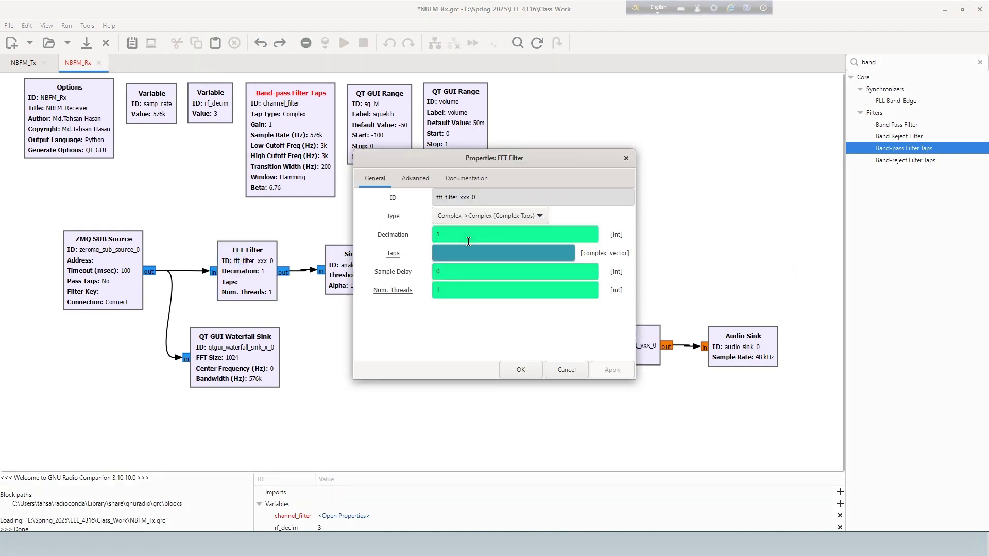
{"action": "left_click", "coordinate": [436, 295]}
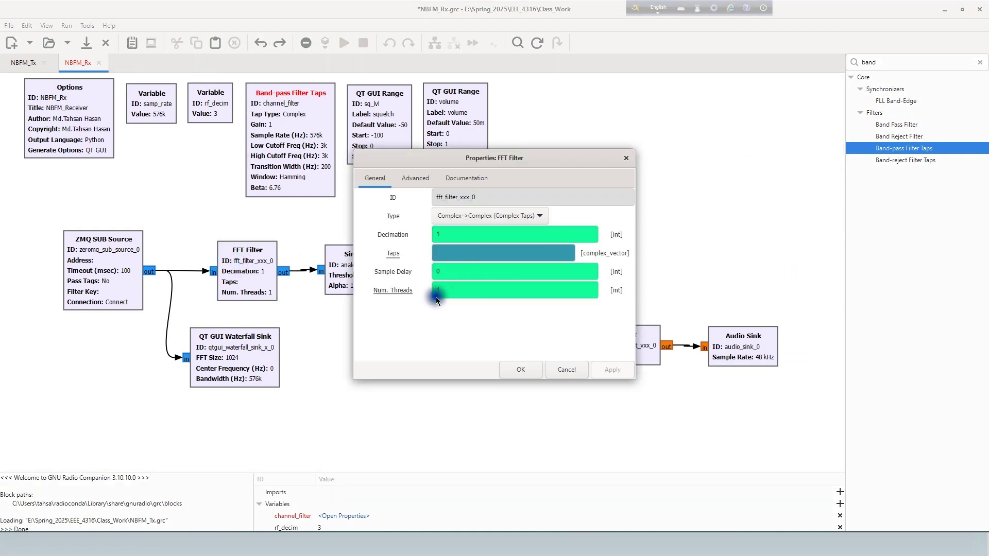
{"action": "left_click_drag", "start_coordinate": [447, 295], "coordinate": [416, 288]}
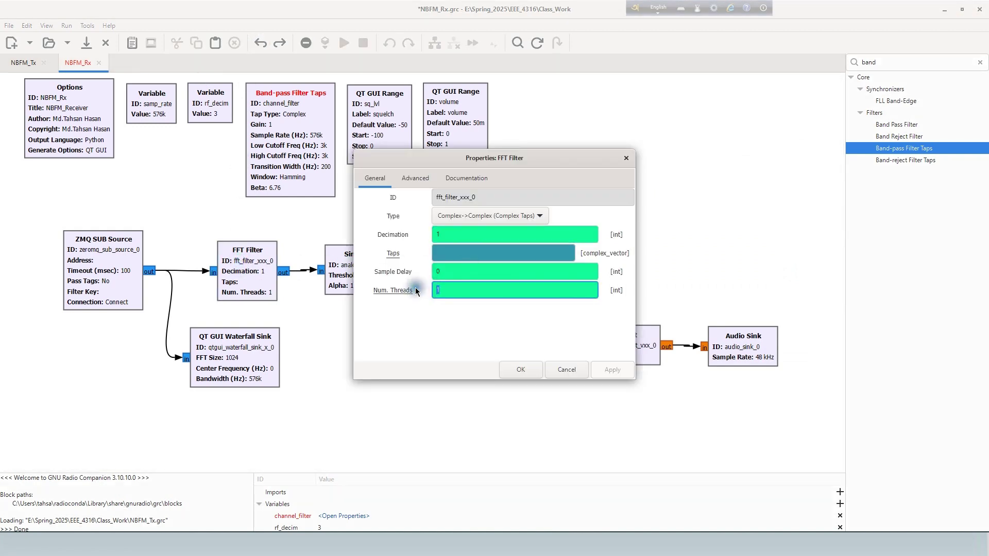
{"action": "left_click", "coordinate": [524, 370]}
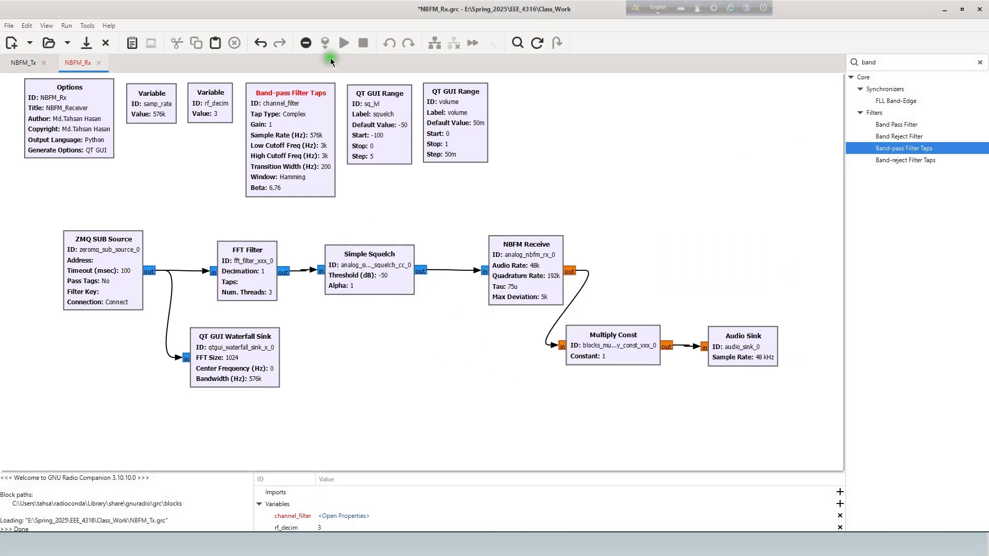
- Check the Band-pass Filter Taps properties, undo the last two flowgraph changes and redo one of them
{"action": "double_click", "coordinate": [295, 149]}
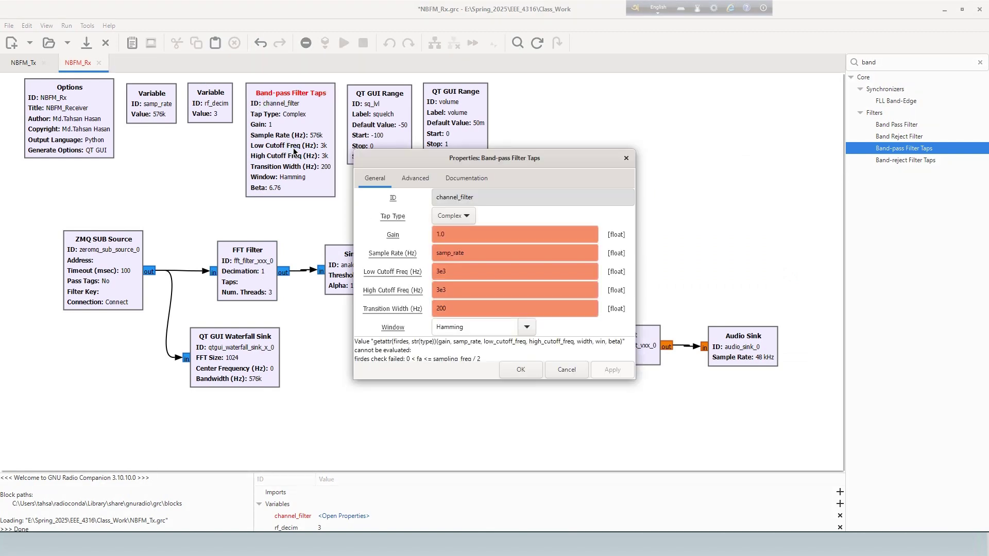
{"action": "left_click", "coordinate": [626, 158]}
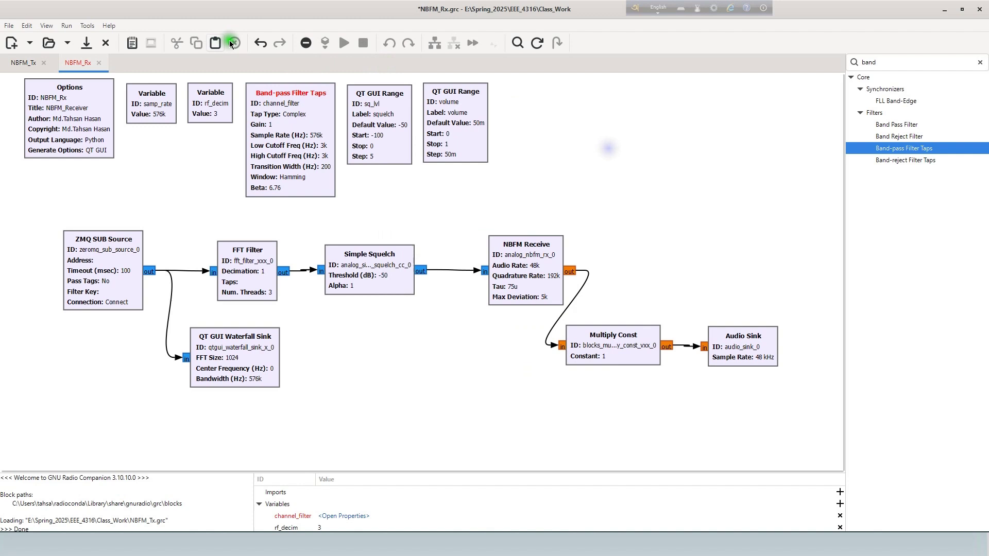
{"action": "left_click", "coordinate": [261, 44]}
{"action": "left_click", "coordinate": [261, 45]}
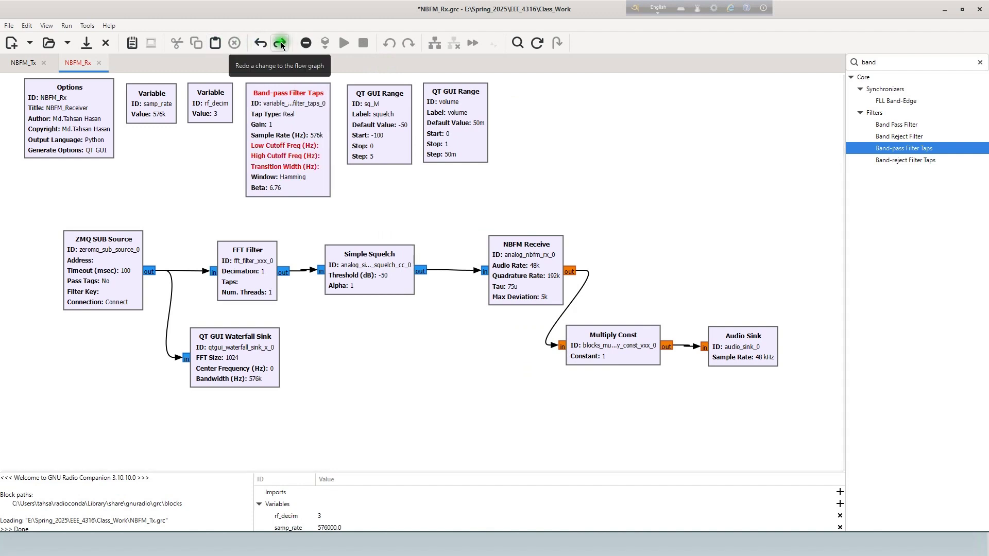
{"action": "left_click", "coordinate": [279, 42]}
- Review the Band-pass Filter Taps block's parameters without editing them, and save the flowgraph
{"action": "left_click", "coordinate": [303, 96]}
{"action": "double_click", "coordinate": [302, 96]}
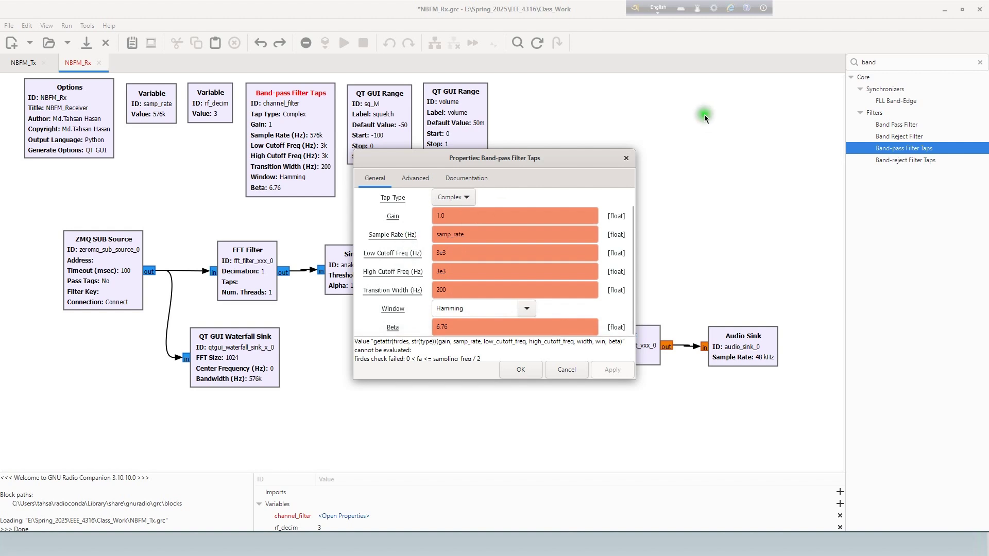
{"action": "left_click", "coordinate": [626, 158]}
{"action": "scroll", "coordinate": [131, 485], "scroll_direction": "down", "scroll_amount": 1}
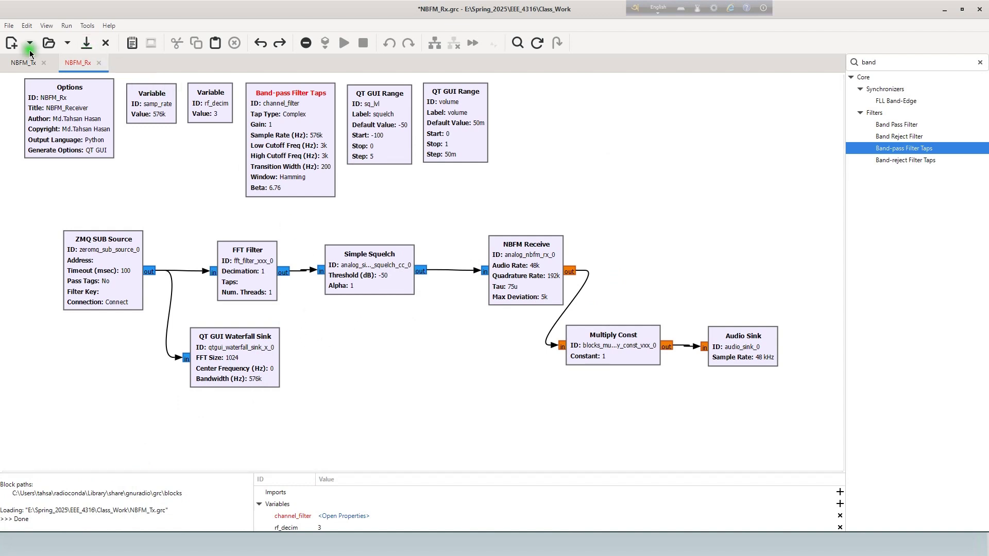
{"action": "left_click", "coordinate": [9, 25]}
{"action": "left_click", "coordinate": [37, 95]}
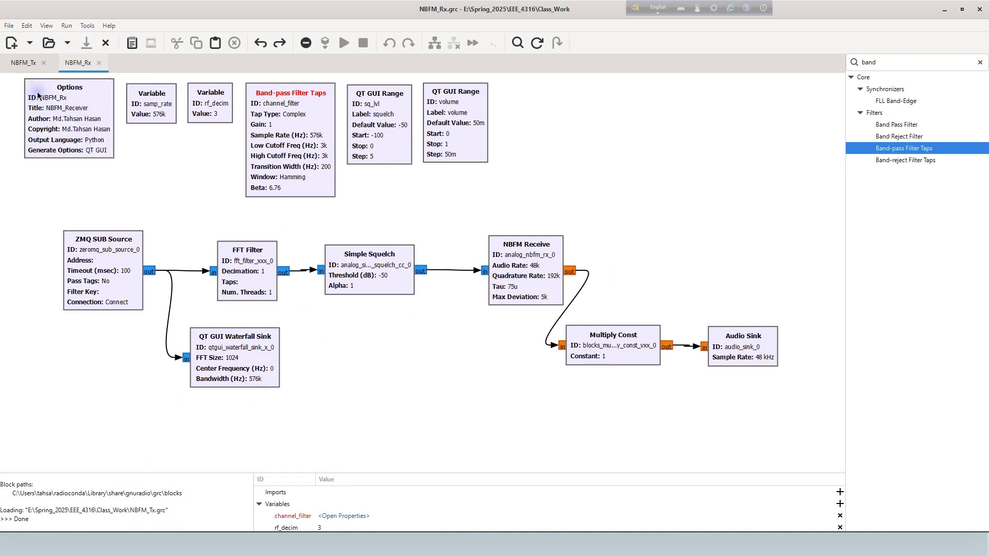
- Rewrite the Band-pass Filter Taps block's low cutoff frequency as 3000
{"action": "left_click", "coordinate": [292, 125]}
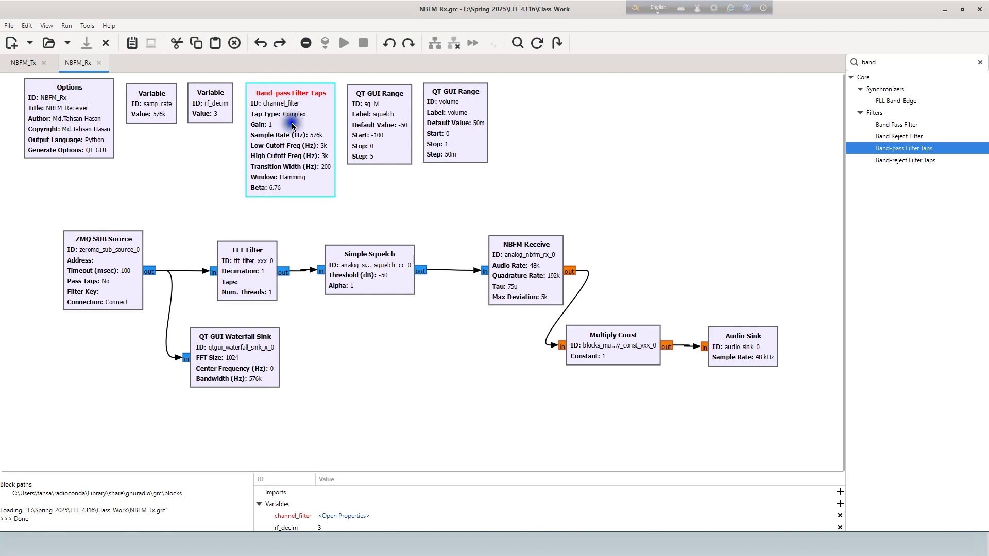
{"action": "double_click", "coordinate": [292, 125]}
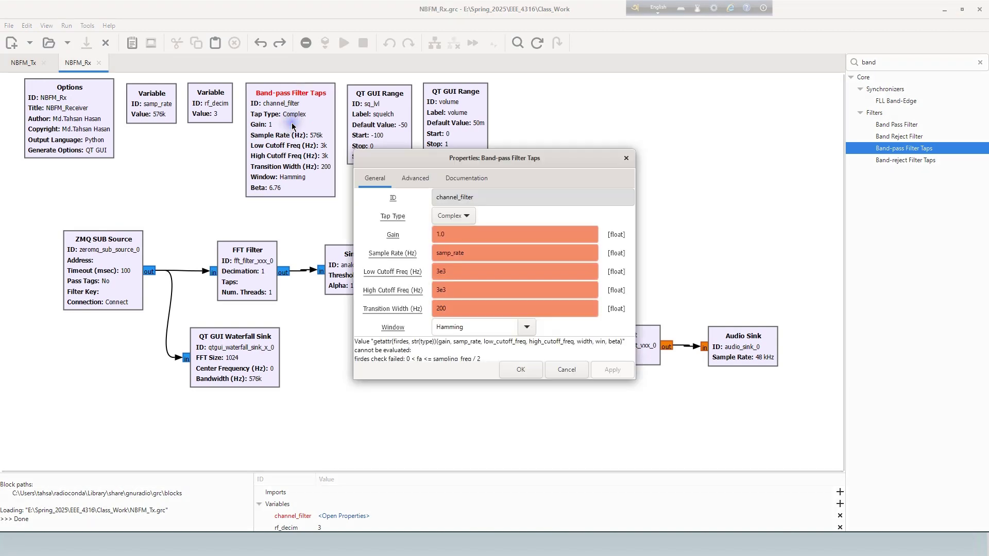
{"action": "left_click", "coordinate": [455, 267]}
{"action": "key", "text": "BackSpace"}
{"action": "key", "text": "BackSpace"}
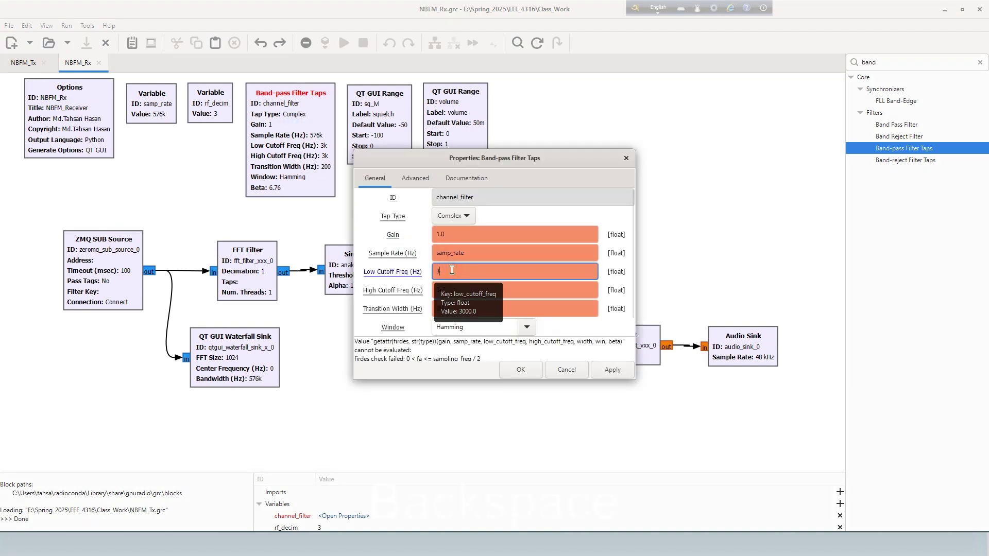
{"action": "type", "text": "000"}
- Rewrite the Band-pass Filter Taps block's high cutoff frequency as 3000 and confirm the properties
{"action": "left_click", "coordinate": [444, 288]}
{"action": "key", "text": "BackSpace"}
{"action": "type", "text": "00"}
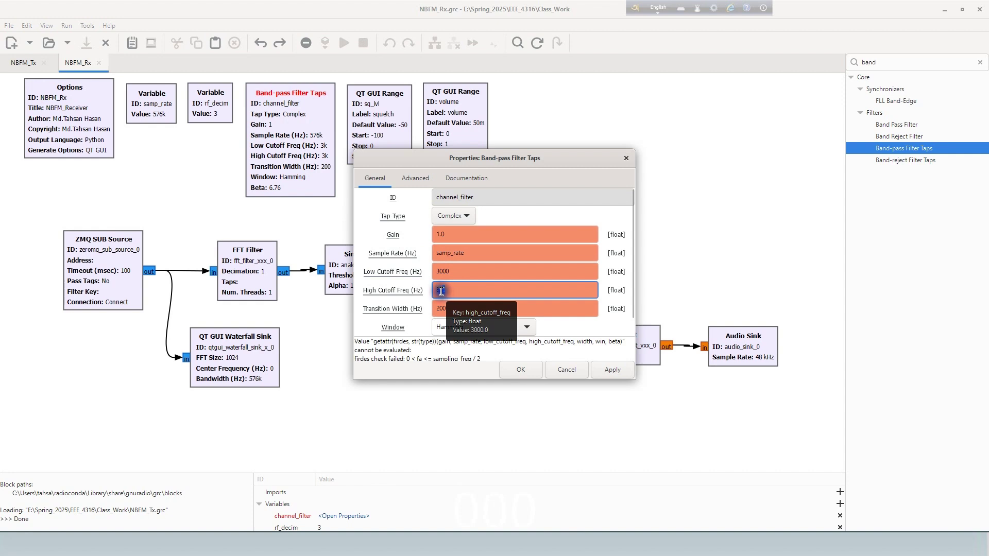
{"action": "left_click", "coordinate": [444, 289]}
{"action": "type", "text": "0000"}
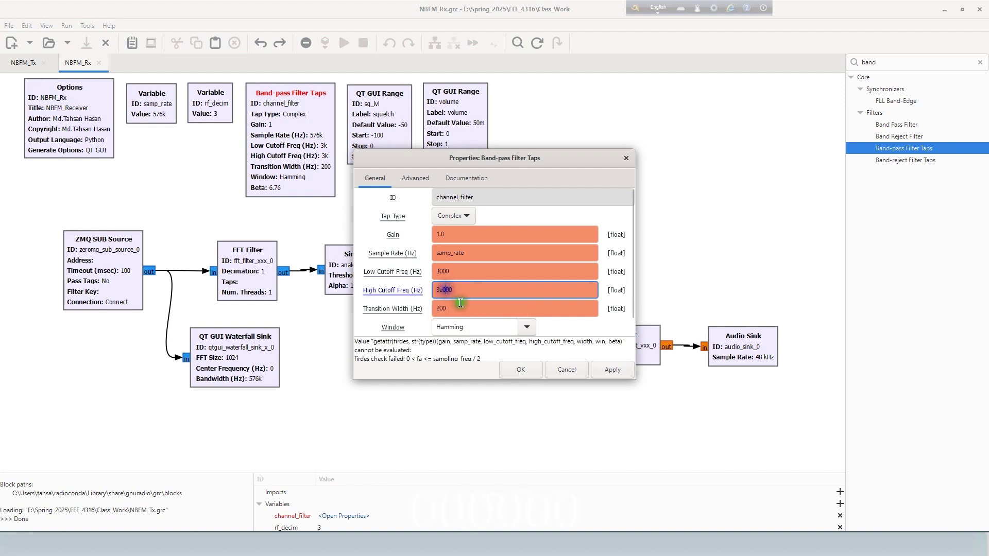
{"action": "key", "text": "BackSpace"}
{"action": "key", "text": "BackSpace"}
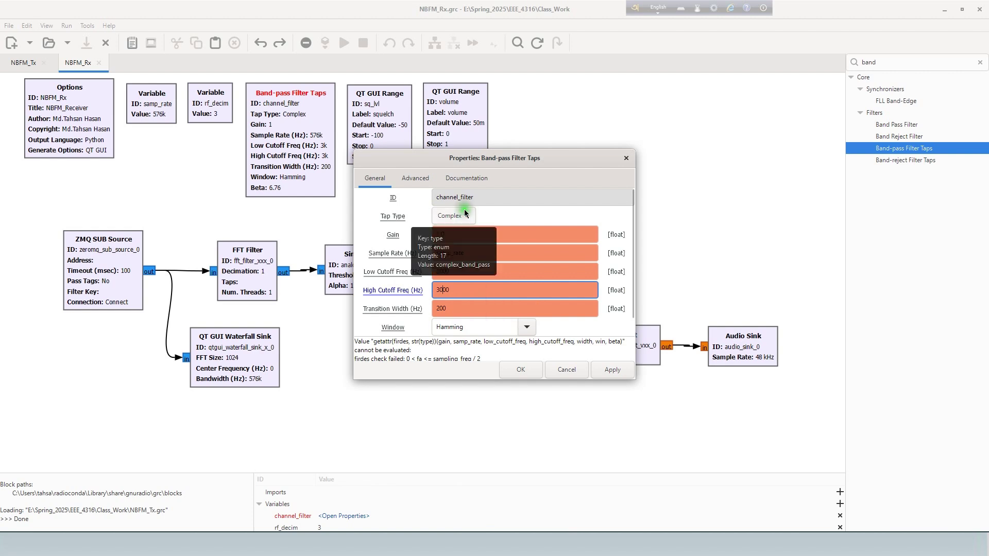
{"action": "left_click", "coordinate": [520, 369]}
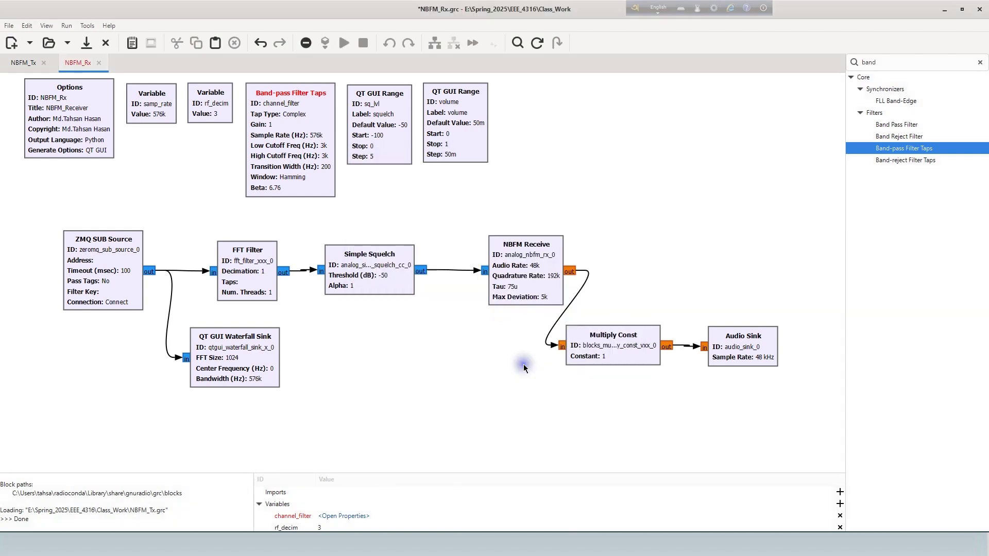
- Examine the Band-pass Filter Taps block's advanced settings, documentation and general parameters, and close the properties
{"action": "double_click", "coordinate": [268, 126]}
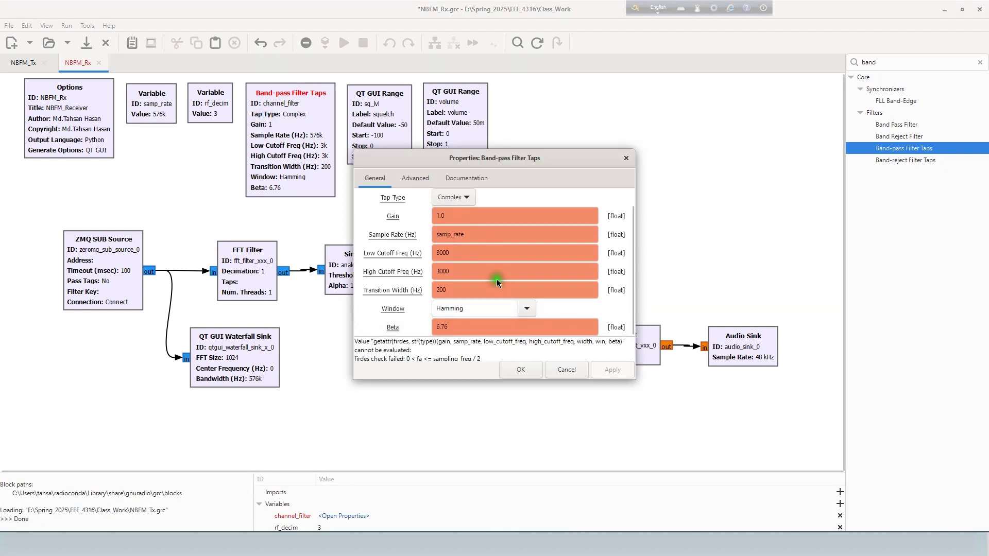
{"action": "left_click", "coordinate": [415, 175]}
{"action": "left_click", "coordinate": [465, 177]}
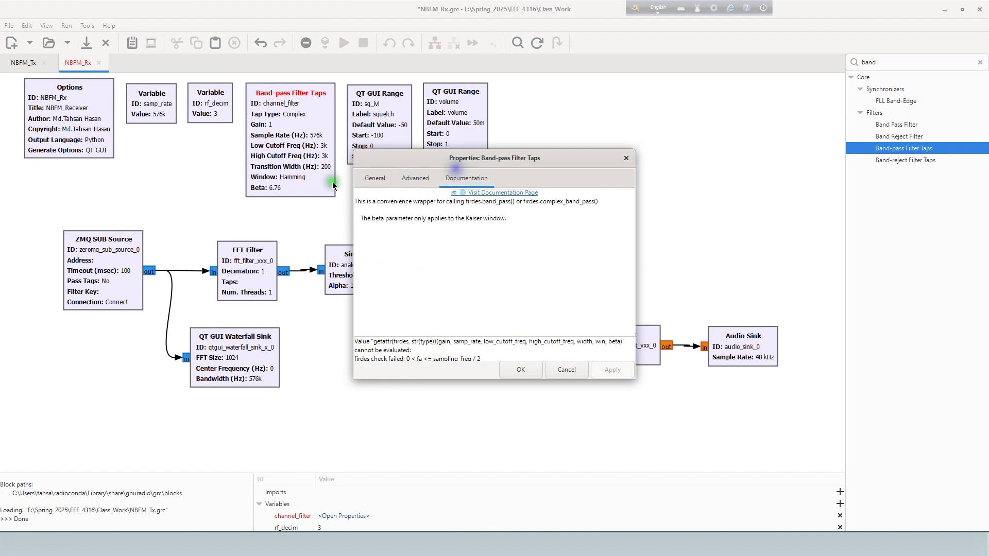
{"action": "left_click", "coordinate": [374, 178]}
{"action": "mouse_move", "coordinate": [433, 260]}
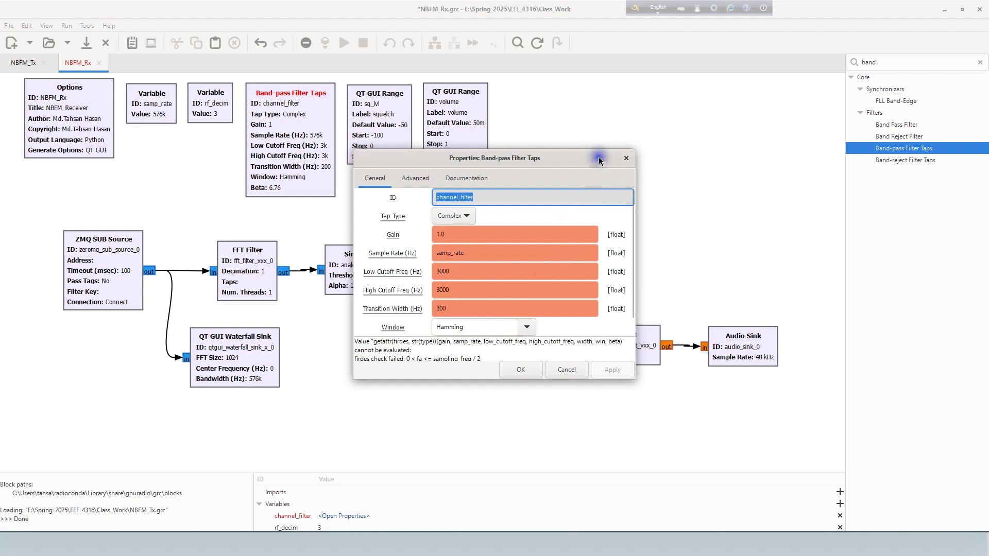
{"action": "left_click", "coordinate": [627, 158]}
{"action": "left_click", "coordinate": [478, 154]}
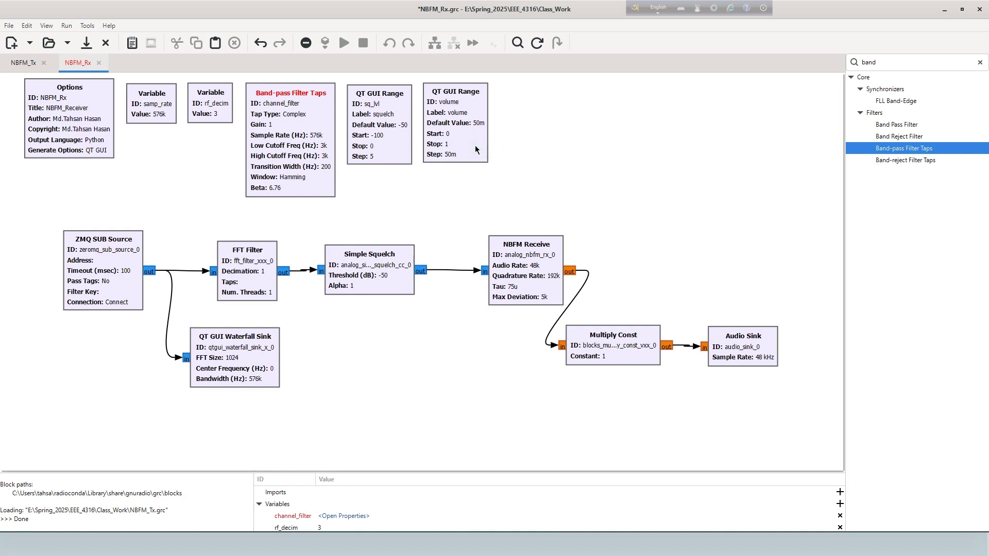
- Save the NBFM_Rx flowgraph and close the NBFM_Tx flowgraph
{"action": "left_click", "coordinate": [86, 44]}
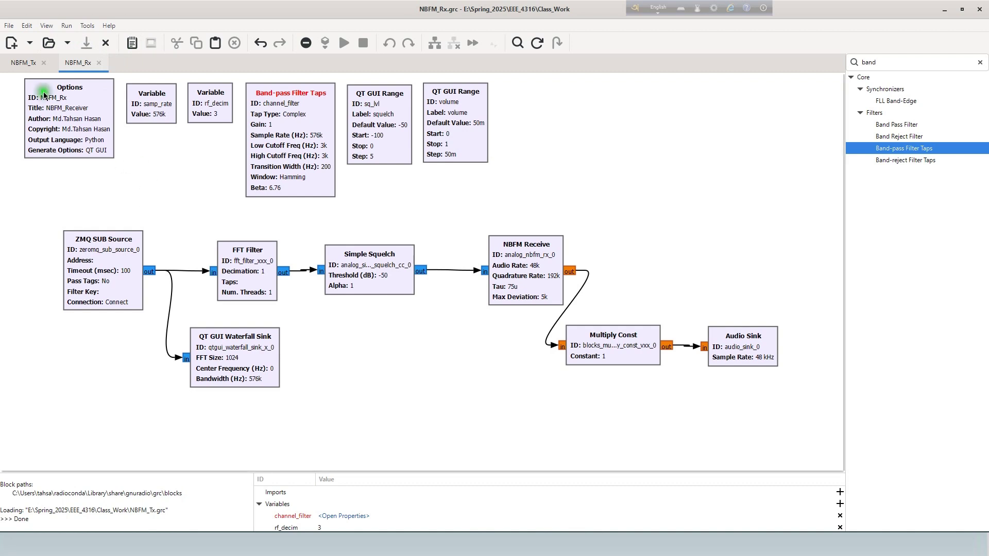
{"action": "left_click", "coordinate": [43, 62]}
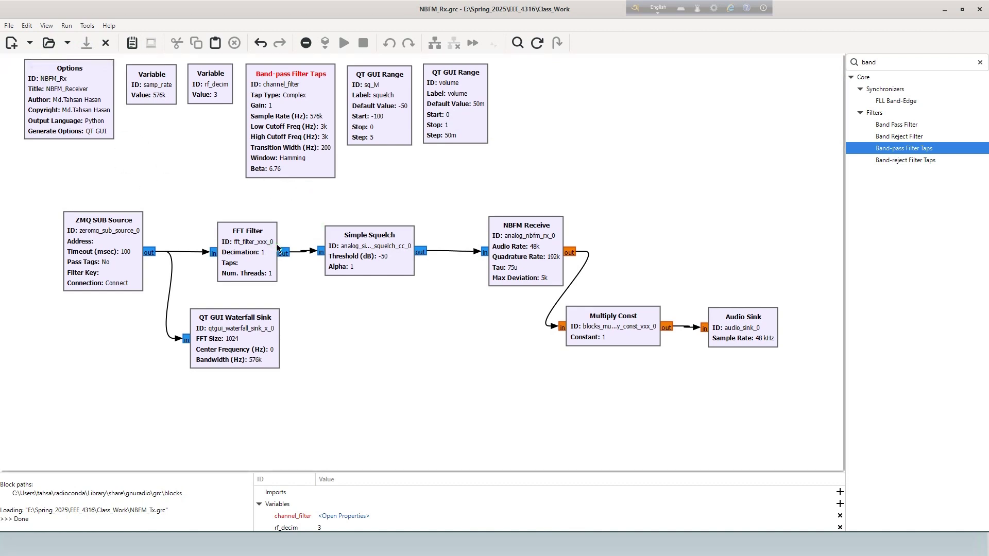
{"action": "left_click", "coordinate": [281, 336]}
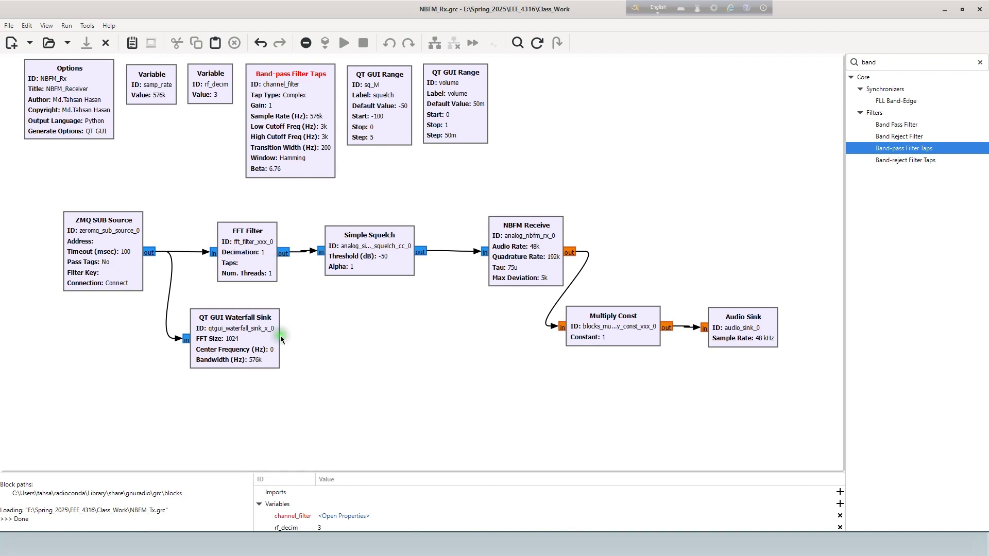
- Delete the faulty Band-pass Filter Taps block and place a fresh Band-pass Filter Taps block in the same spot
{"action": "double_click", "coordinate": [319, 93]}
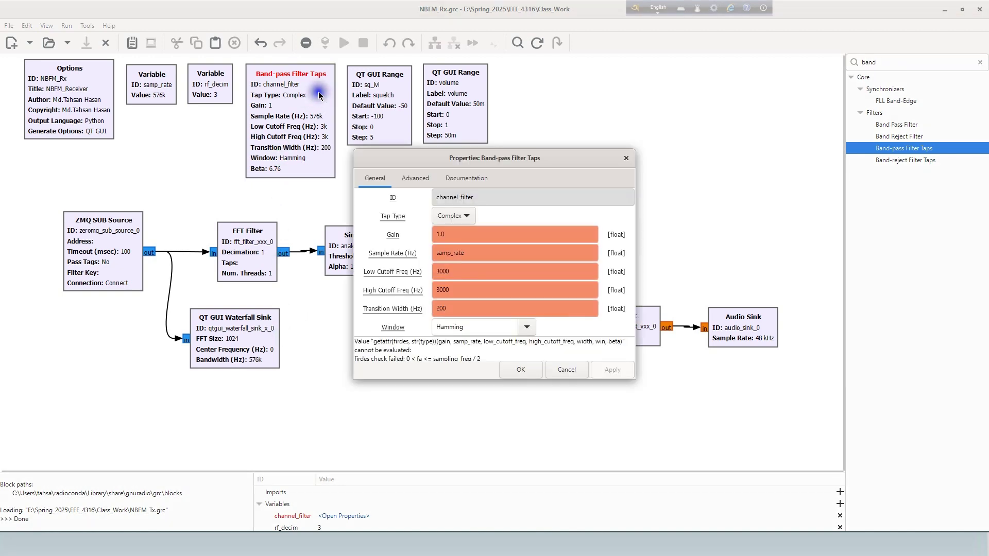
{"action": "left_click", "coordinate": [482, 199]}
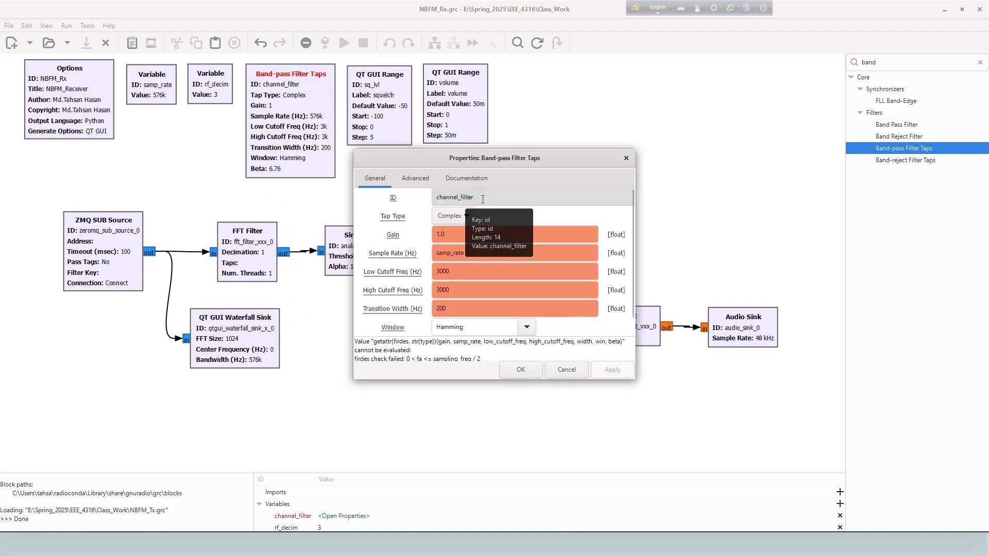
{"action": "left_click", "coordinate": [627, 157]}
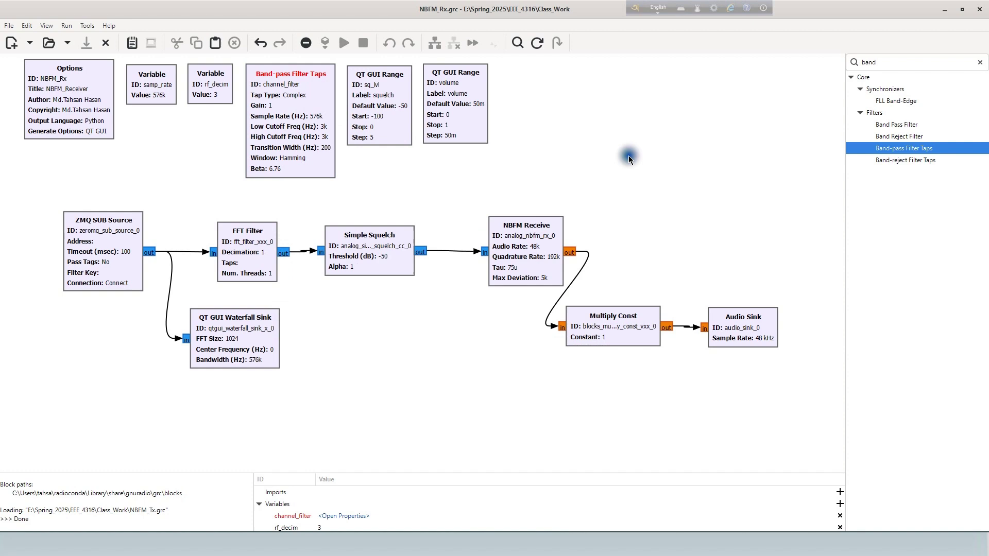
{"action": "left_click", "coordinate": [294, 101]}
{"action": "key", "text": "Delete"}
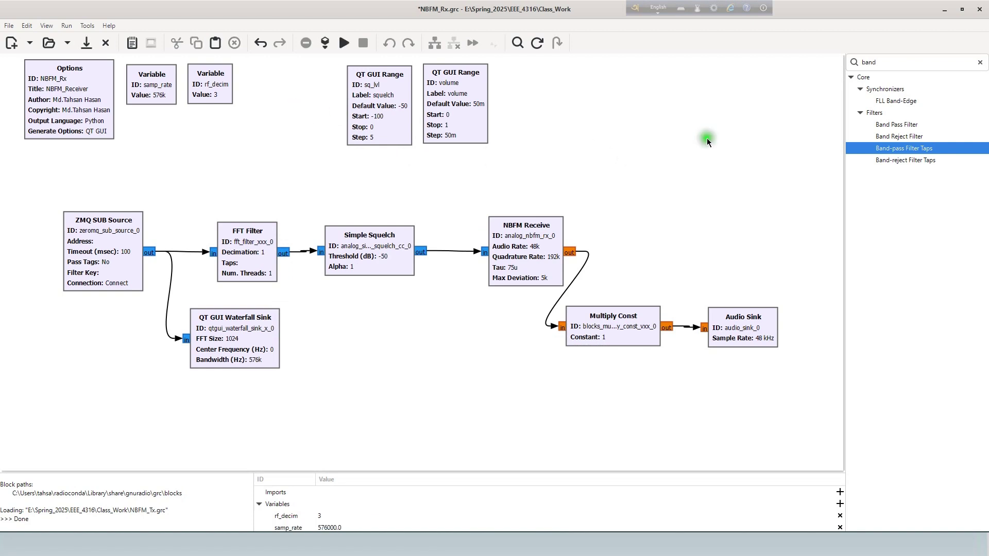
{"action": "left_click_drag", "start_coordinate": [899, 136], "coordinate": [296, 126]}
- Set the new Band-pass Filter Taps block's low and high cutoff frequencies to 3e3 and transition width to 200, and align it between its neighbours
{"action": "double_click", "coordinate": [297, 125]}
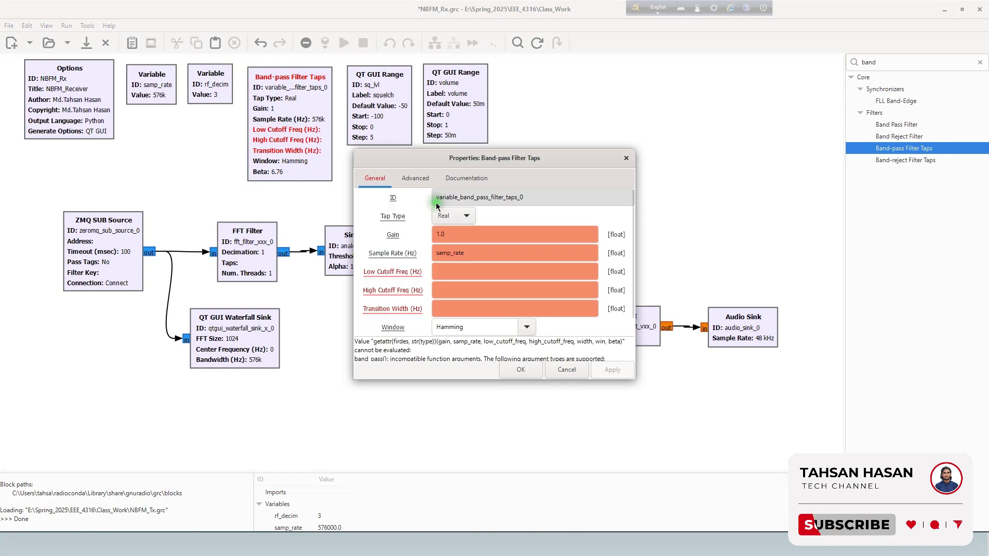
{"action": "left_click", "coordinate": [450, 269]}
{"action": "type", "text": "3e3"}
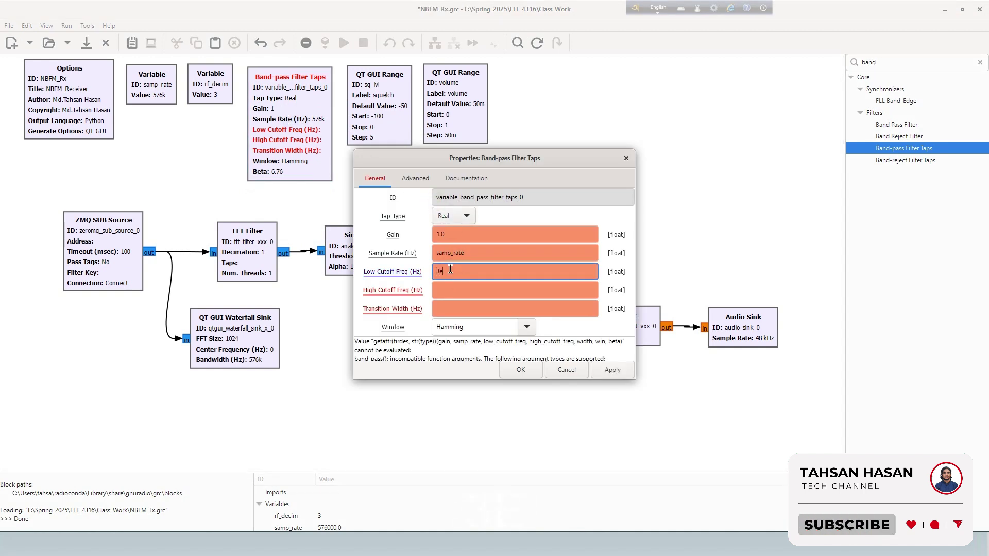
{"action": "left_click", "coordinate": [460, 290]}
{"action": "type", "text": "3e3"}
{"action": "left_click", "coordinate": [459, 302]}
{"action": "type", "text": "200"}
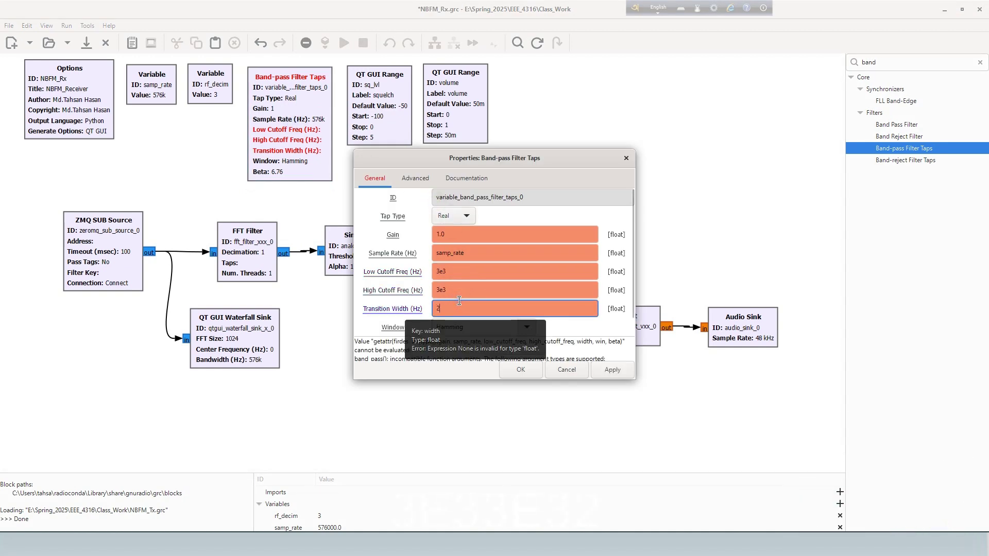
{"action": "left_click", "coordinate": [518, 375]}
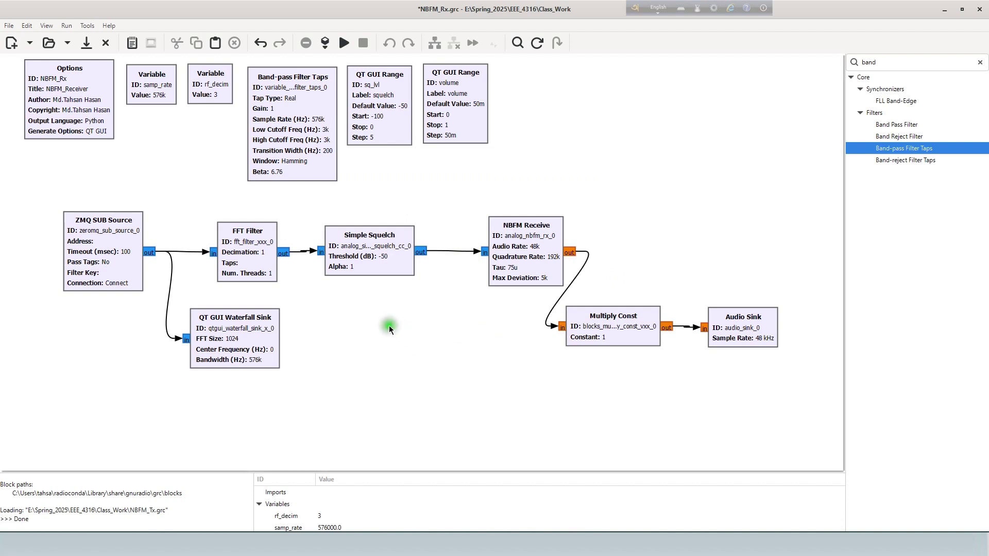
{"action": "left_click_drag", "start_coordinate": [286, 136], "coordinate": [283, 136]}
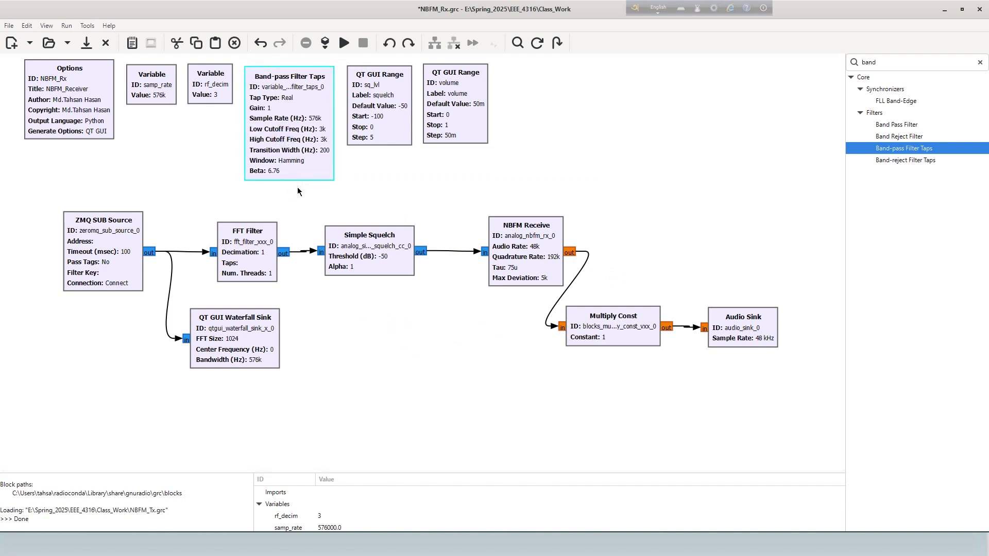
- Save the NBFM_Rx flowgraph, and run it with the console enlarged to read the execution output
{"action": "left_click", "coordinate": [86, 43]}
{"action": "left_click", "coordinate": [342, 43]}
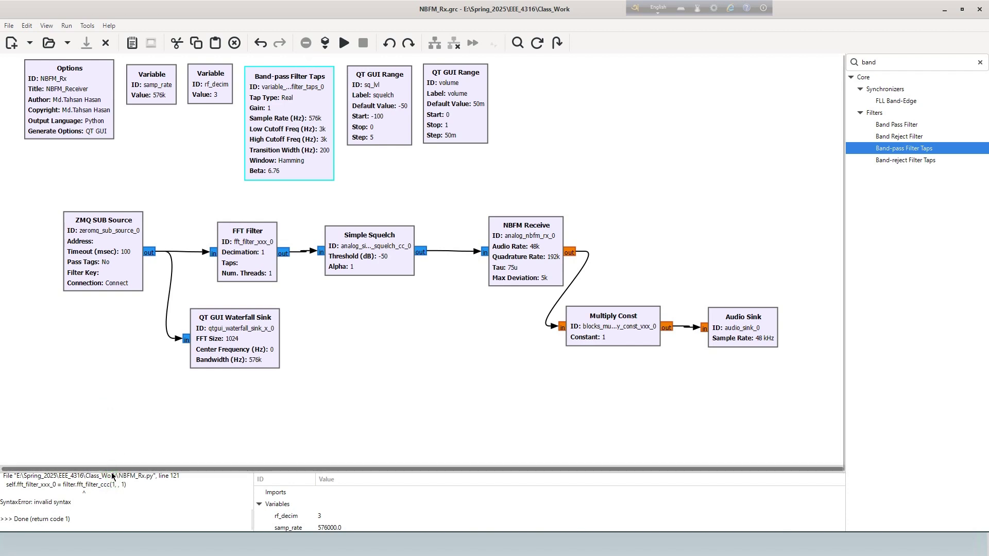
{"action": "left_click_drag", "start_coordinate": [113, 475], "coordinate": [112, 412]}
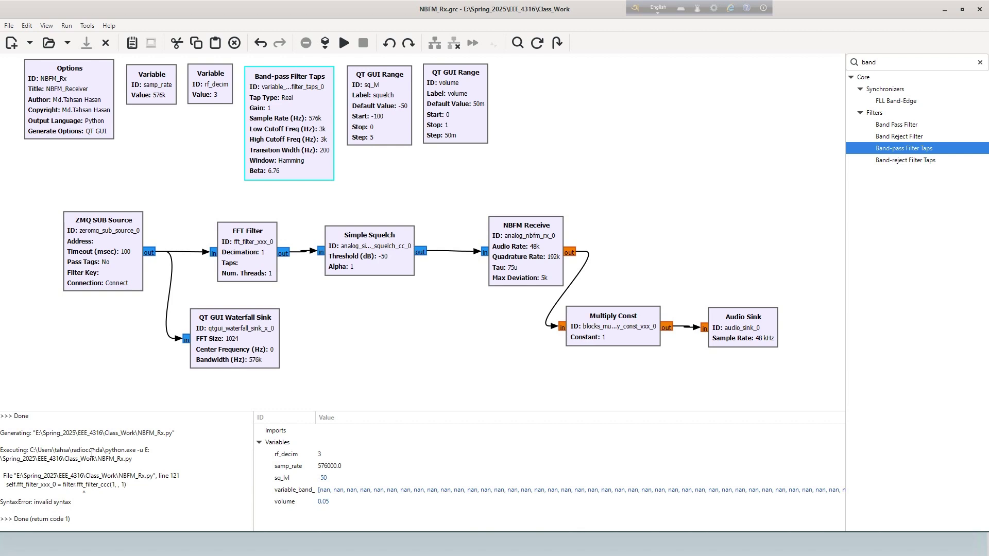
{"action": "left_click", "coordinate": [89, 422]}
- Run the flowgraph again and shrink the console back to give the canvas more room
{"action": "left_click", "coordinate": [342, 45]}
{"action": "left_click_drag", "start_coordinate": [181, 415], "coordinate": [194, 485]}
{"action": "left_click", "coordinate": [38, 193]}
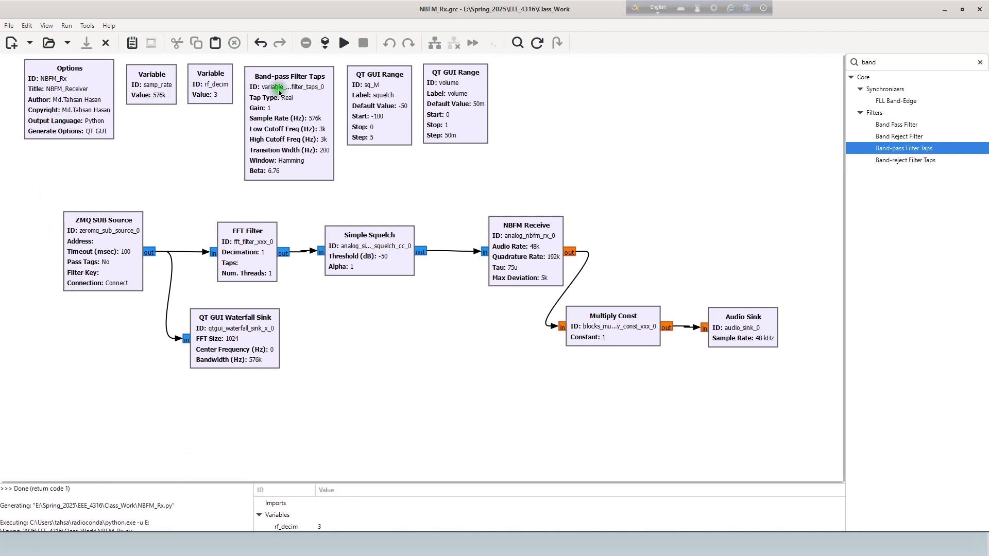
- Review the receiver's blocks one by one, from the filter taps and range controls through the signal chain to the Audio Sink
{"action": "left_click", "coordinate": [297, 91]}
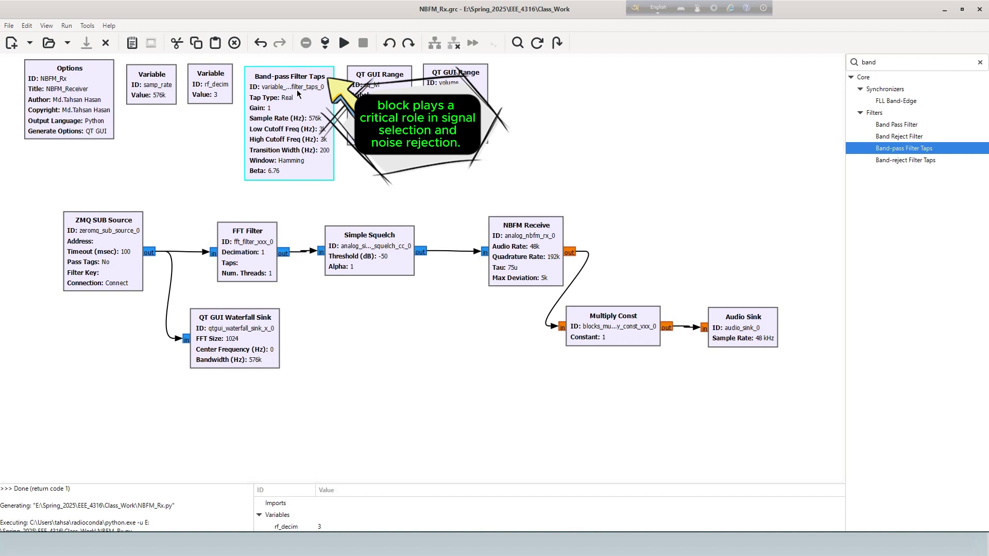
{"action": "left_click", "coordinate": [393, 129]}
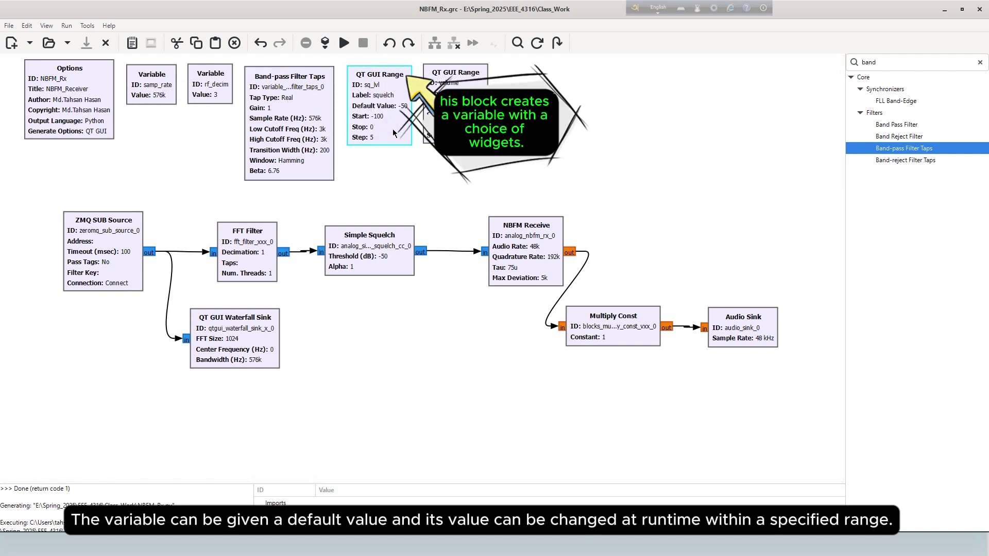
{"action": "left_click", "coordinate": [463, 125]}
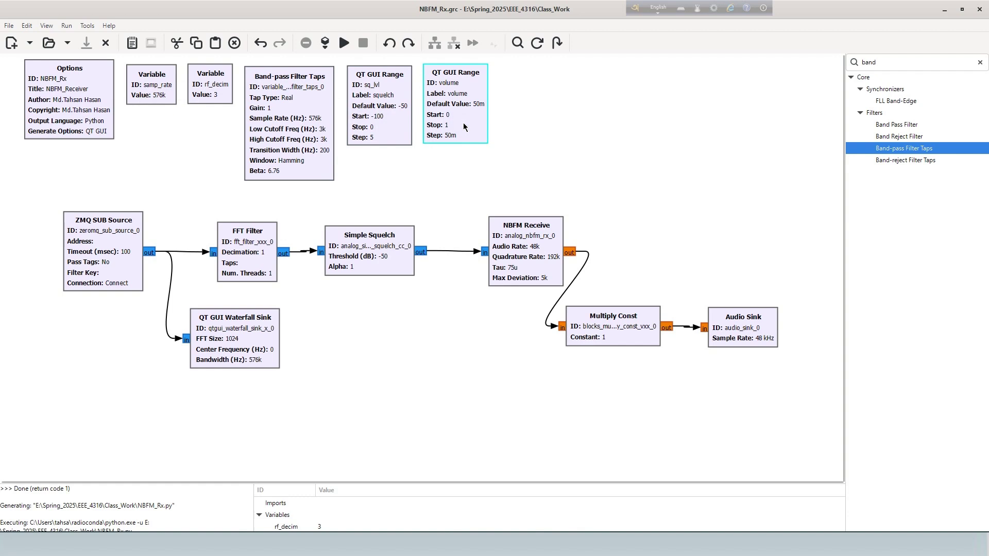
{"action": "left_click", "coordinate": [106, 248]}
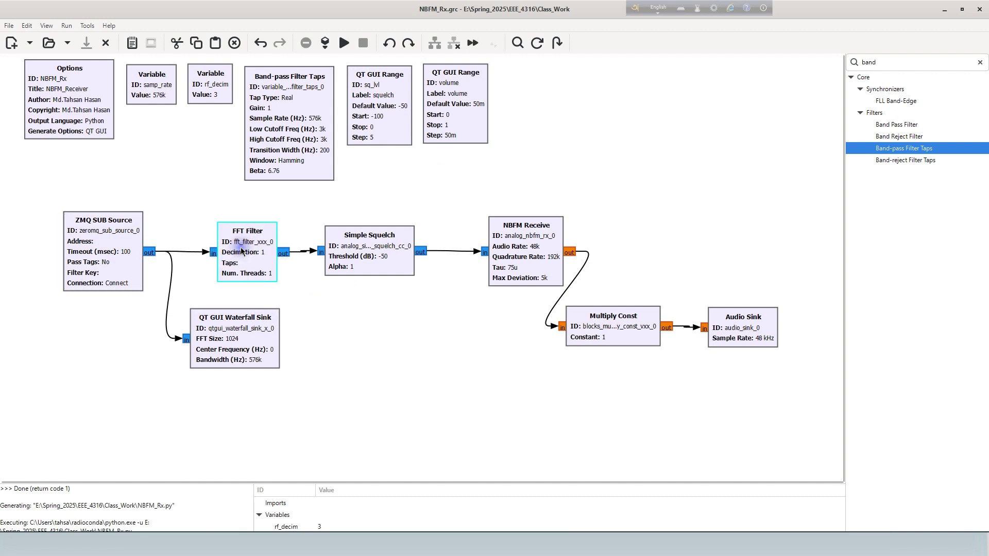
{"action": "left_click", "coordinate": [241, 251]}
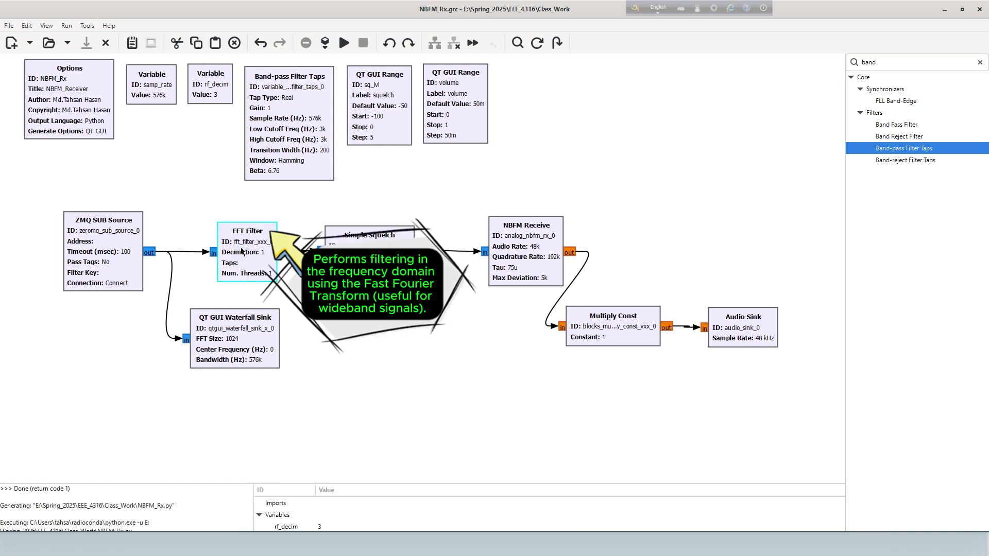
{"action": "left_click", "coordinate": [227, 337]}
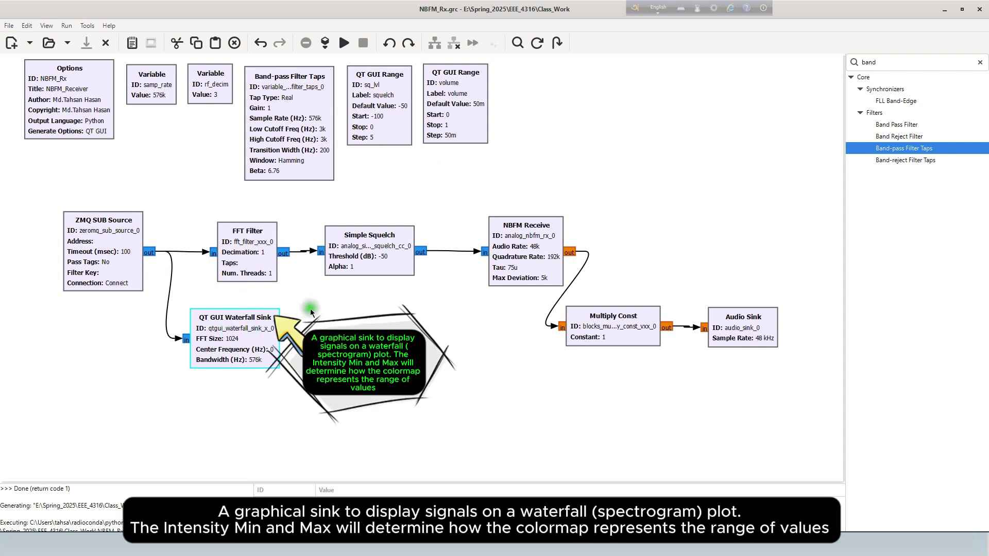
{"action": "left_click", "coordinate": [348, 253]}
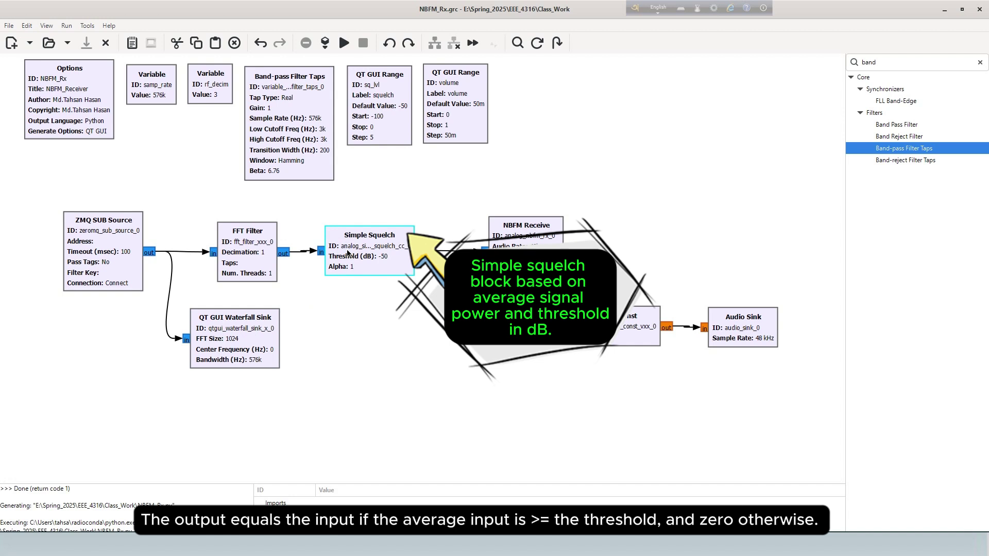
{"action": "left_click", "coordinate": [533, 247]}
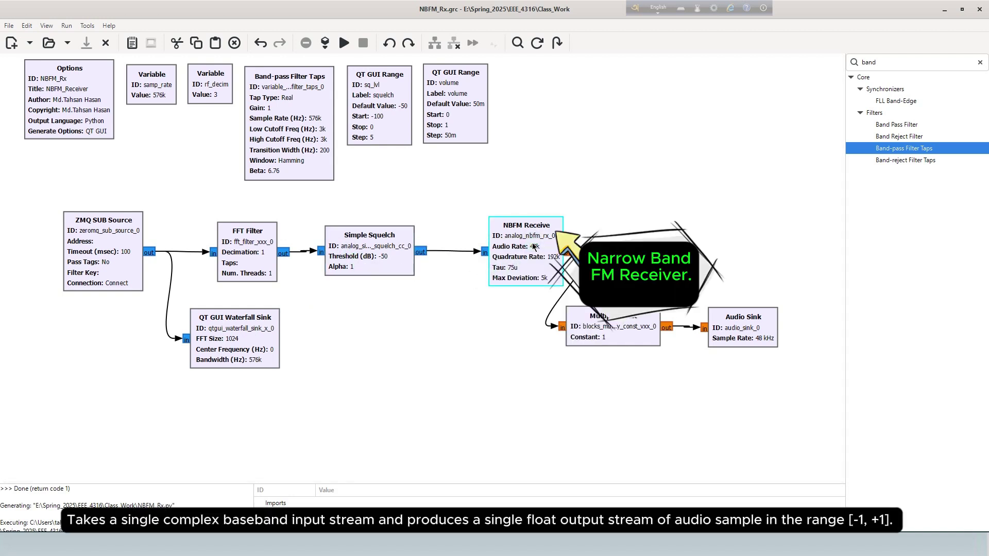
{"action": "left_click", "coordinate": [626, 325]}
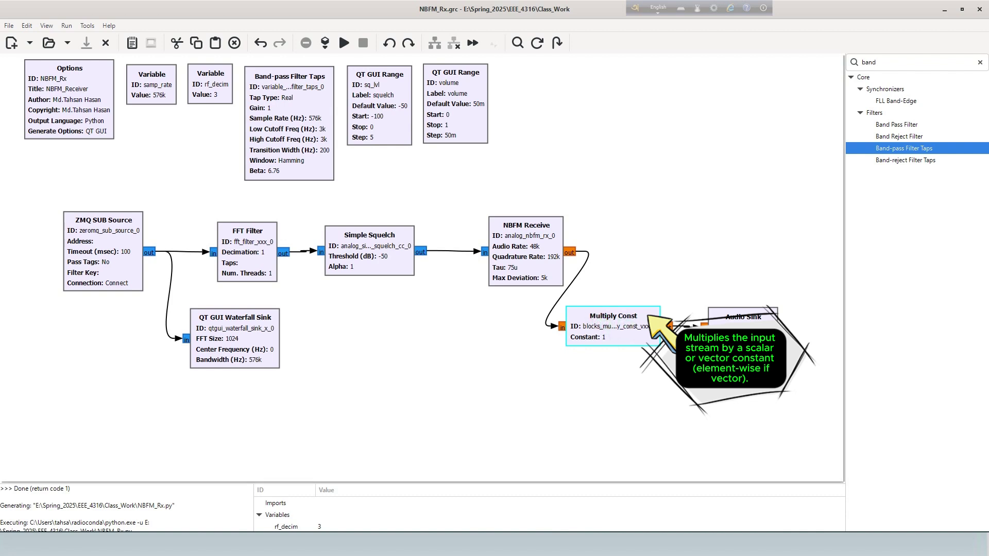
{"action": "left_click", "coordinate": [745, 338]}
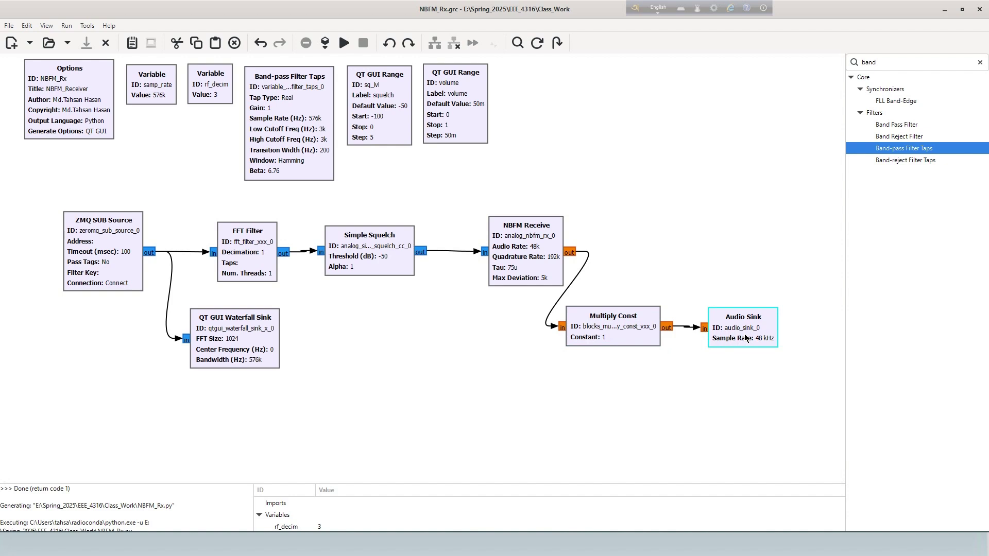
{"action": "left_click", "coordinate": [696, 264]}
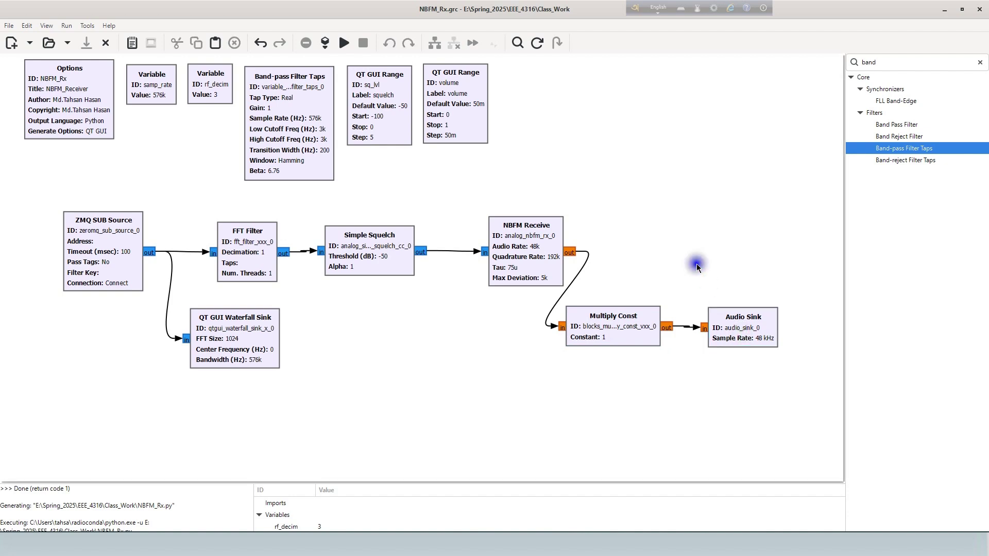